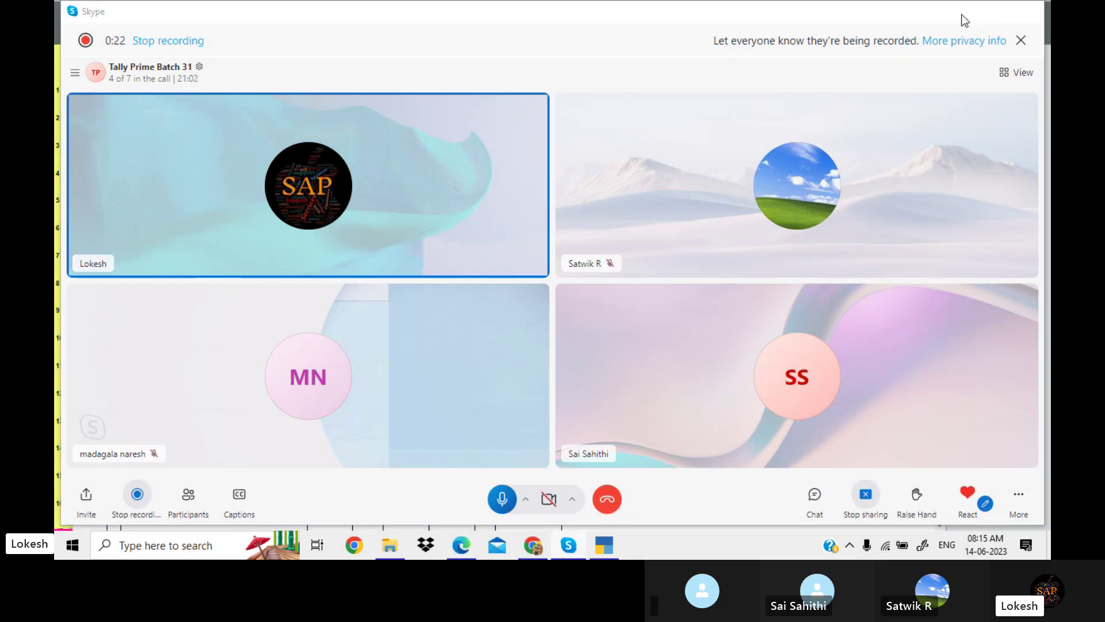
Step: Minimise the Skype call to reveal TallyPrime's Tax Invoice print preview
click(960, 11)
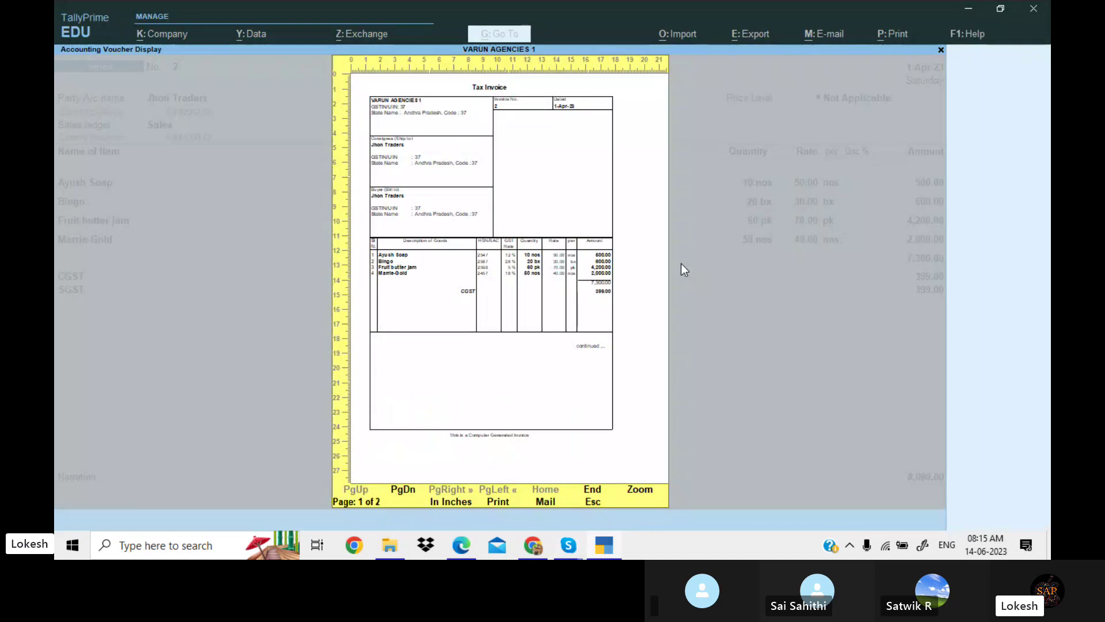
Step: Close the tax invoice preview and start a new sales voucher
key(Escape)
key(Escape)
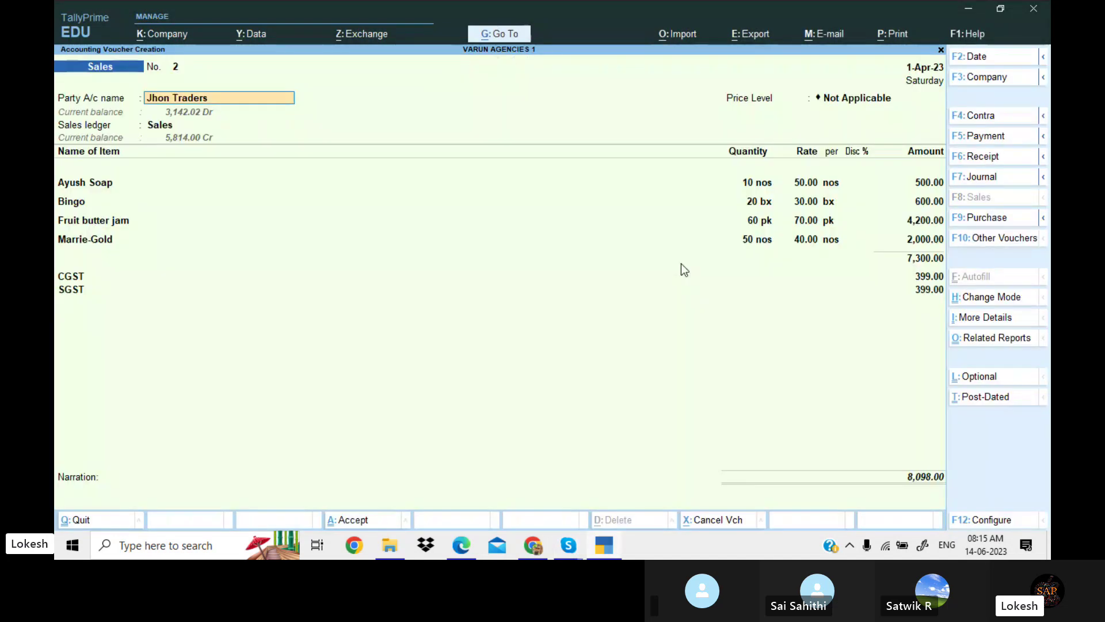
key(Escape)
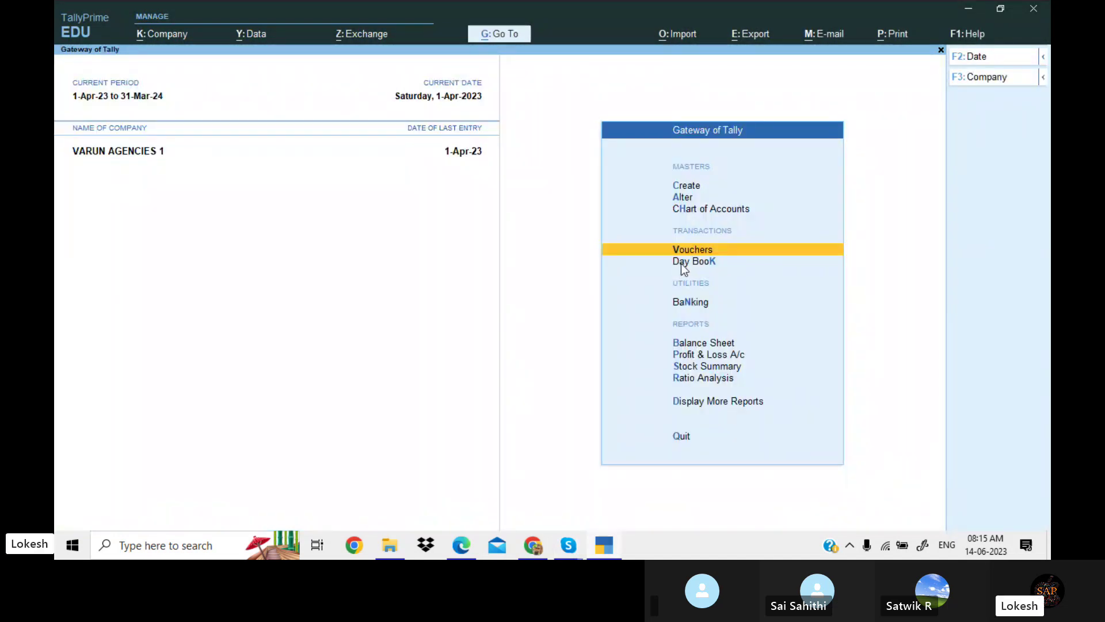
key(Return)
Step: Create ledger 'Kalyan Merchants' under Sundry Debtors and begin typing its mailing address
key(alt+c)
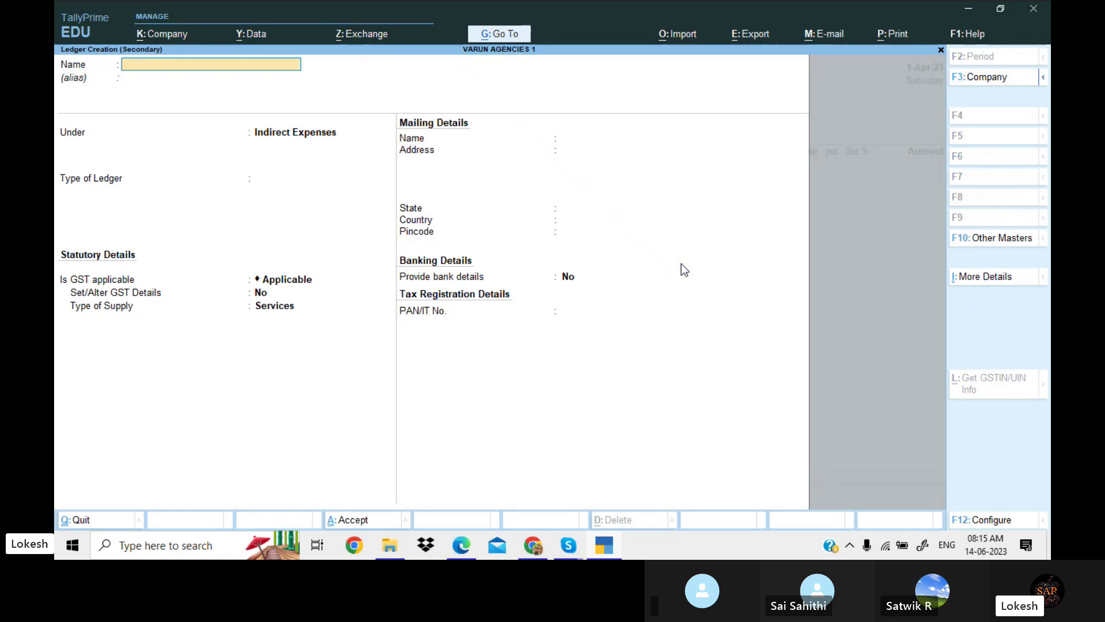
text(Kaly)
text(an Mer)
text(chants)
key(Return)
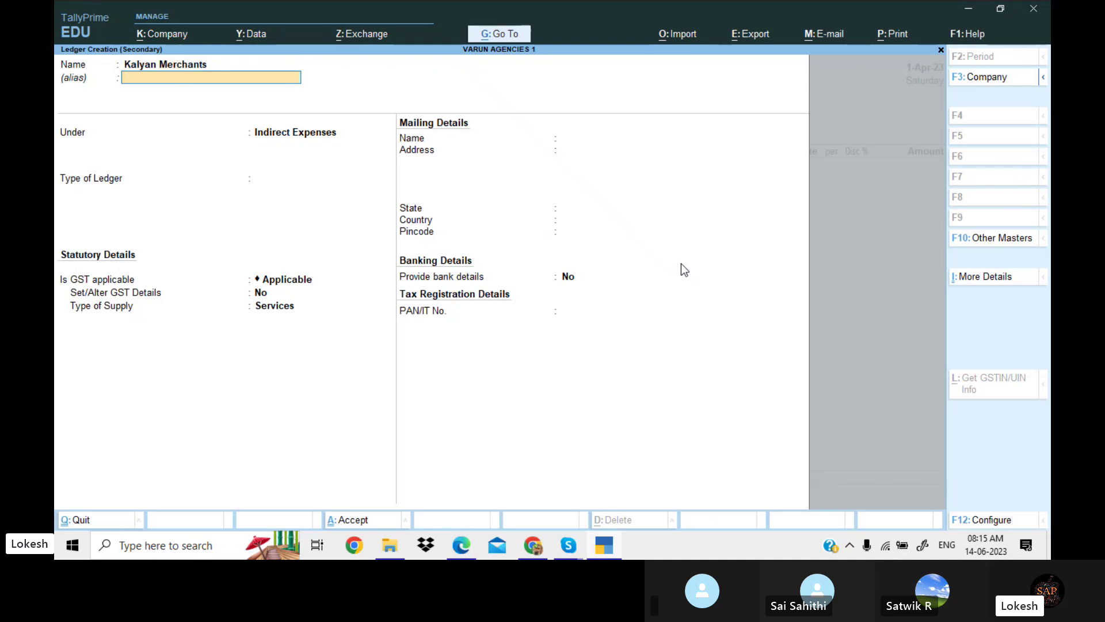
key(BackSpace)
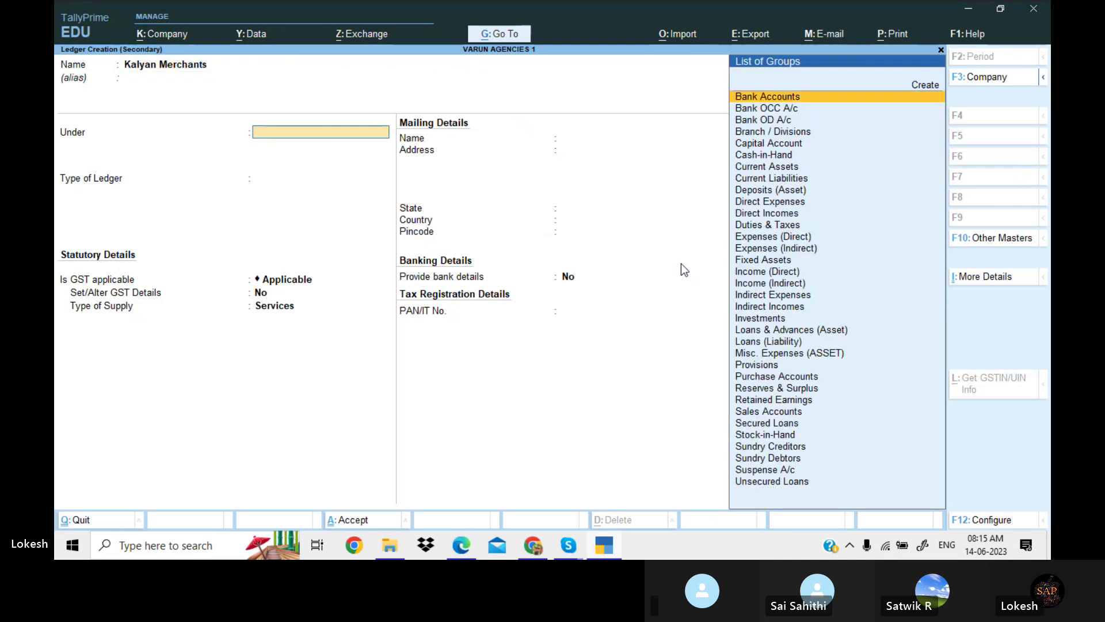
text(Sun)
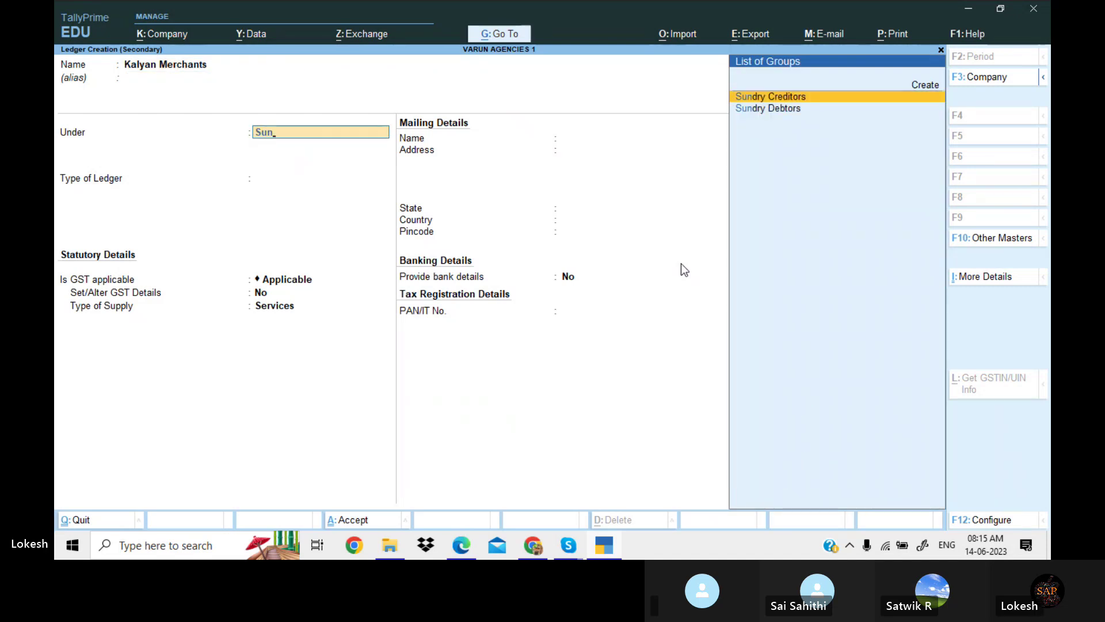
key(Down)
key(Return)
key(Return)
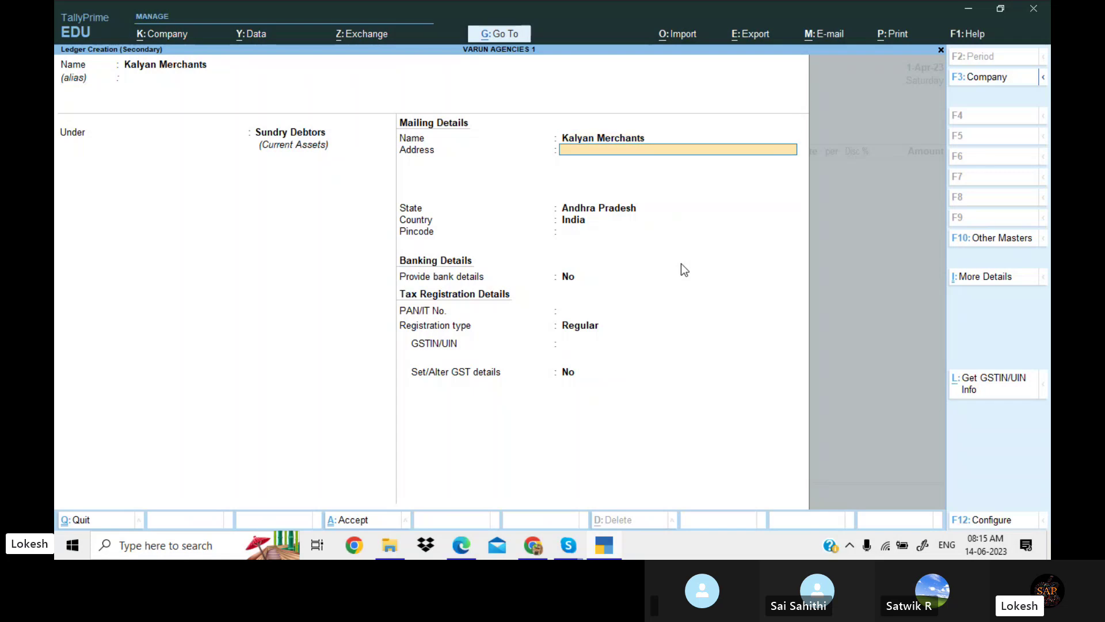
text(#78)
text(/45,)
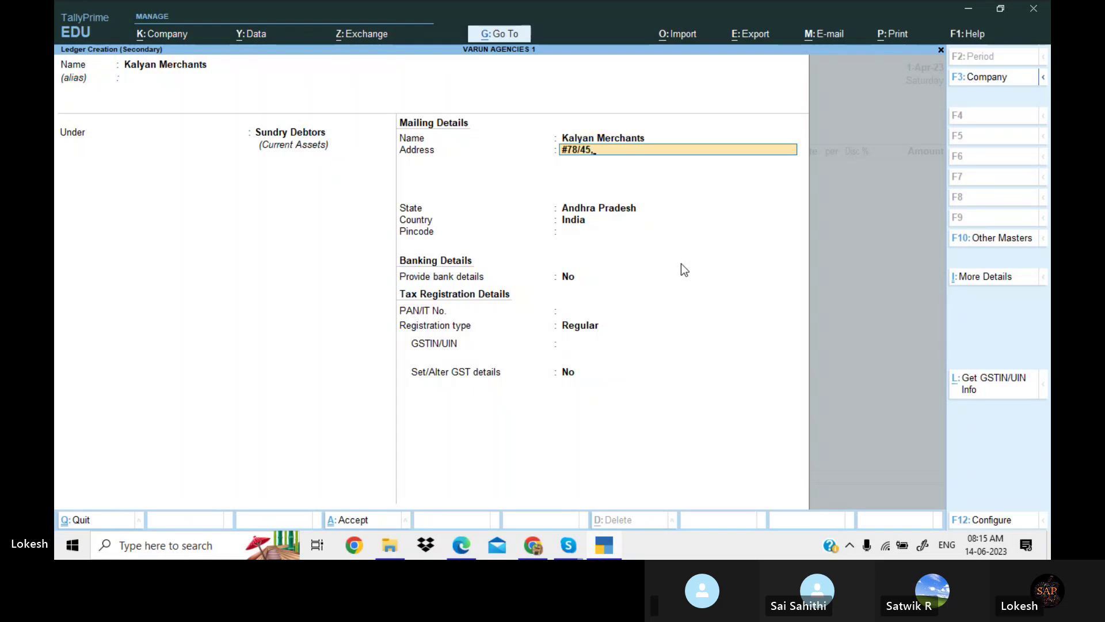
text(Rk Nagar)
text( , K)
text(aap)
Step: Complete the Kadapa mailing address with the party's cell number and pincode lines
key(BackSpace)
key(BackSpace)
text(d)
text(apa)
key(Return)
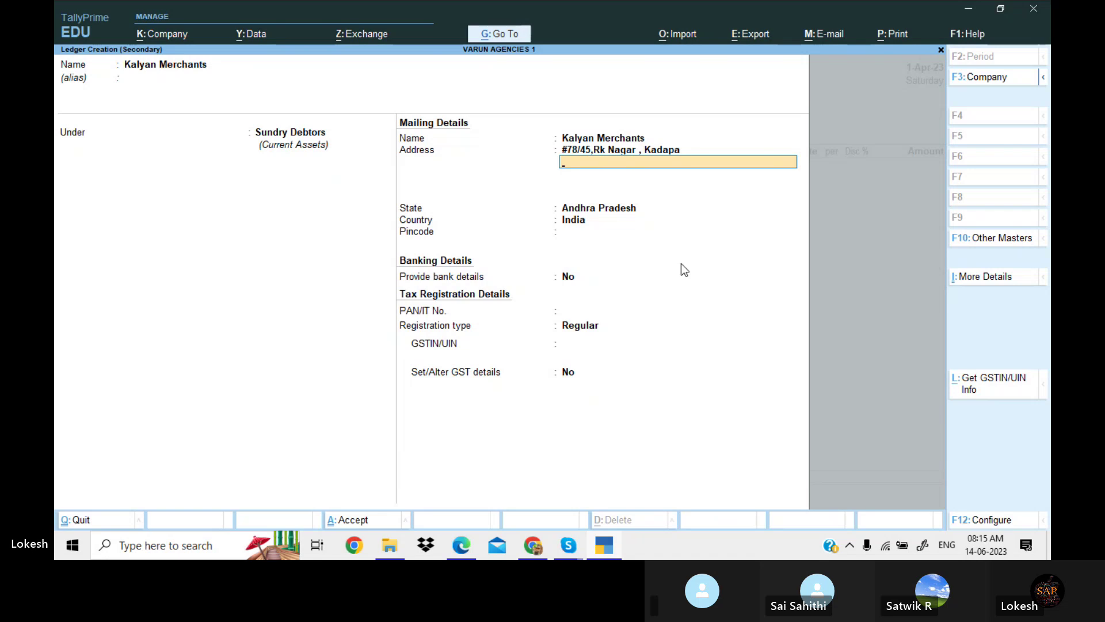
text(Cell No :)
text(789)
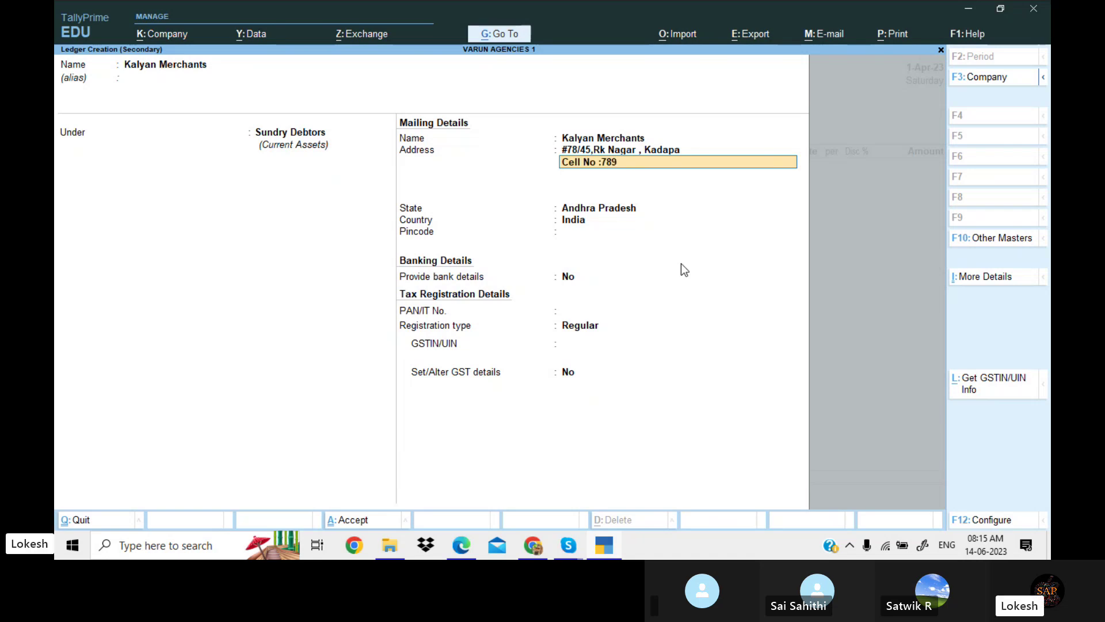
text(4561236)
key(Return)
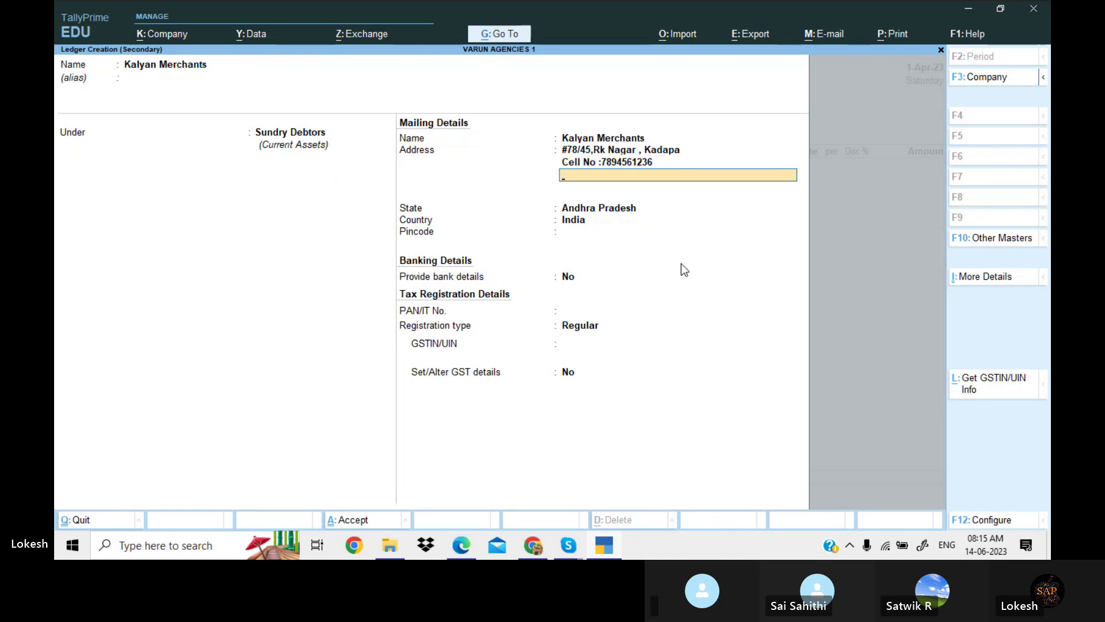
text(Pinco)
text(de:)
text(516216)
key(Return)
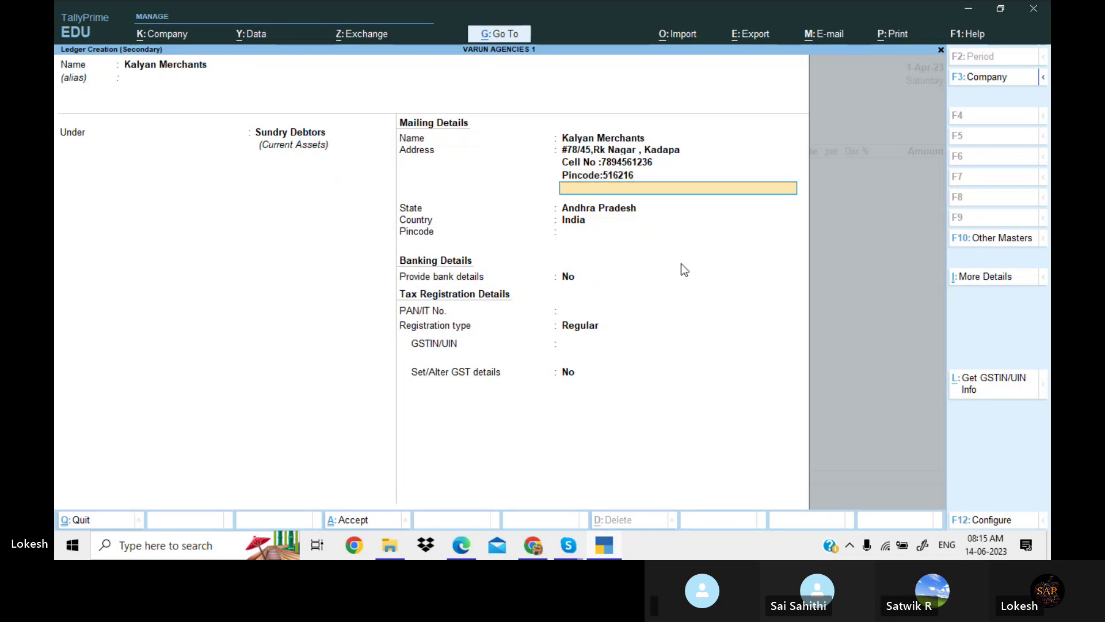
Step: Enter the party's GSTIN in the GSTIN/UIN field
key(Return)
key(Return)
key(Return)
key(Return)
key(Return)
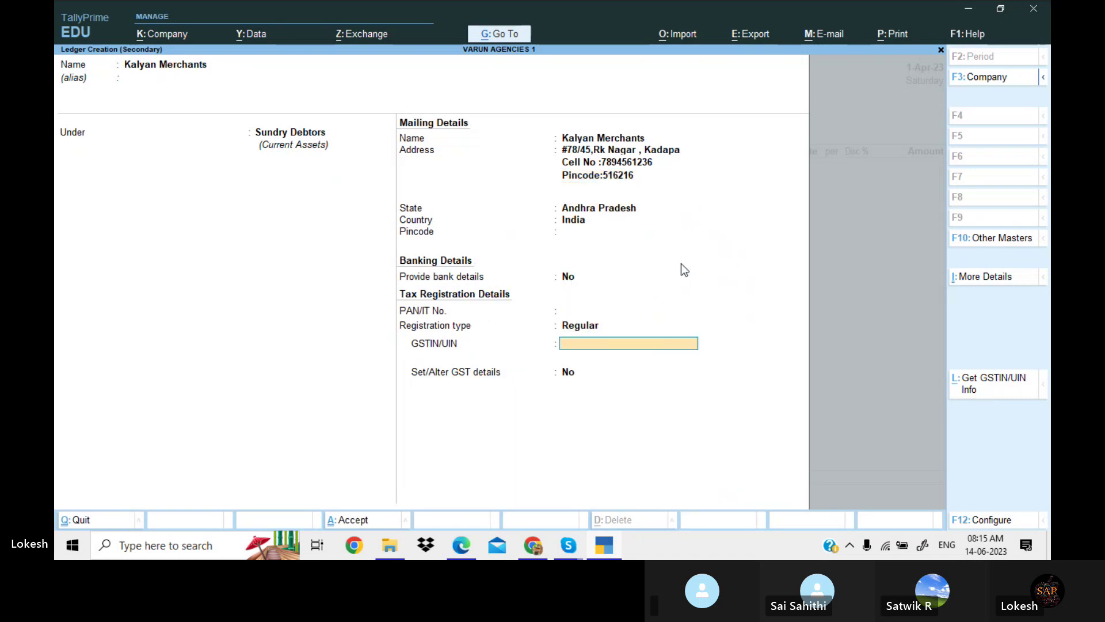
text(37AAAA)
text(A1478A)
text(1Z8)
Step: Save the Kalyan Merchants ledger despite the GSTIN warning and skip the dispatch details
key(Return)
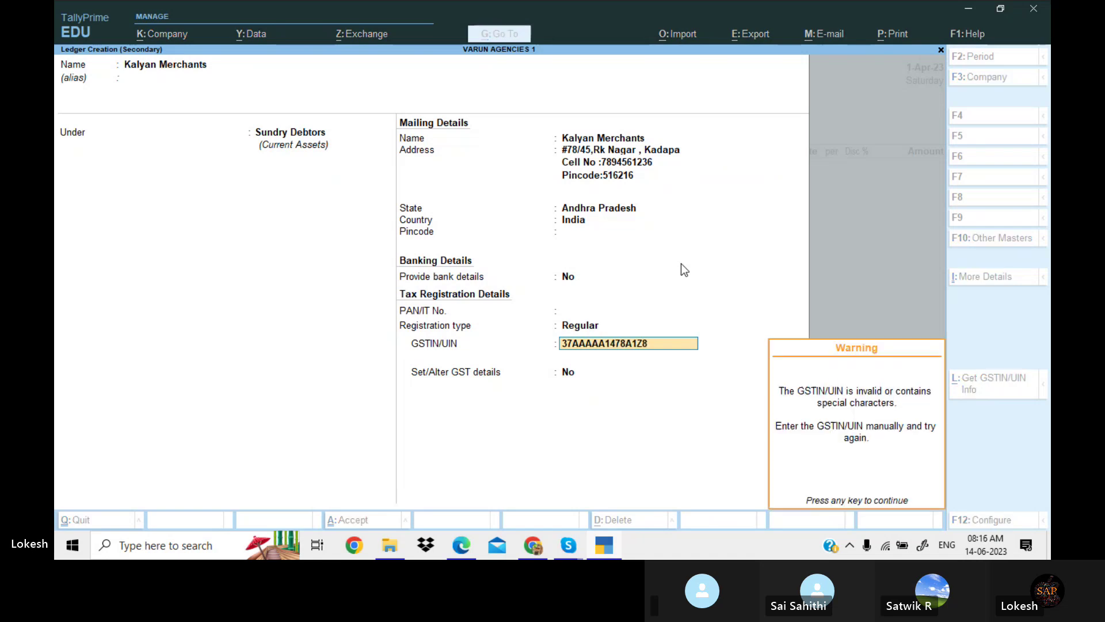
key(Return)
key(Return)
key(Return)
key(Return)
key(Return)
key(Return)
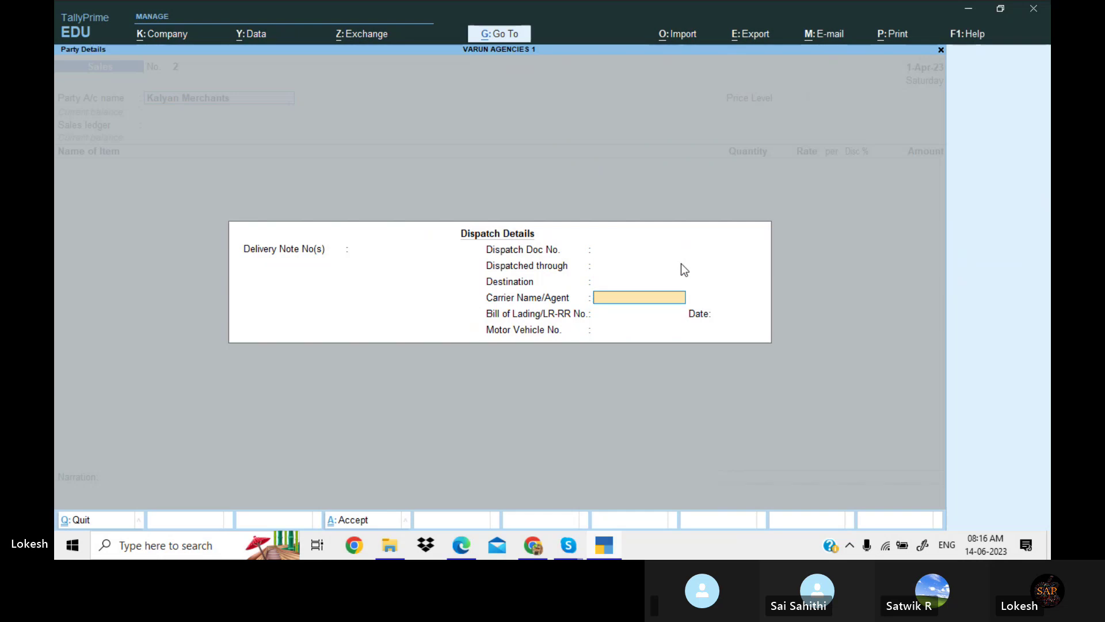
key(Return)
key(Return)
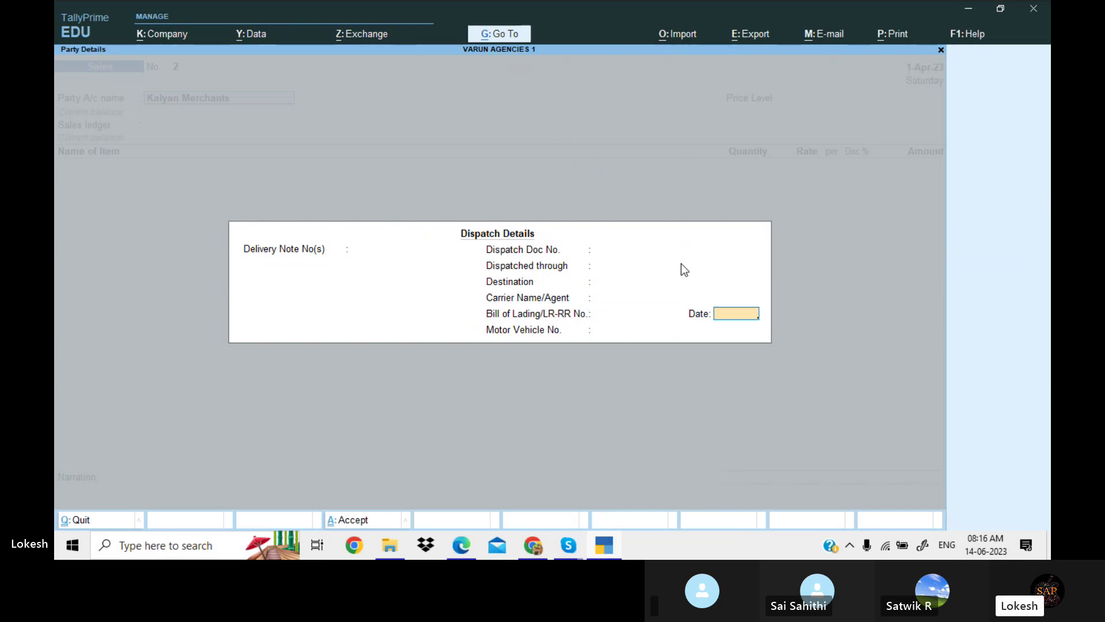
key(Return)
key(Return)
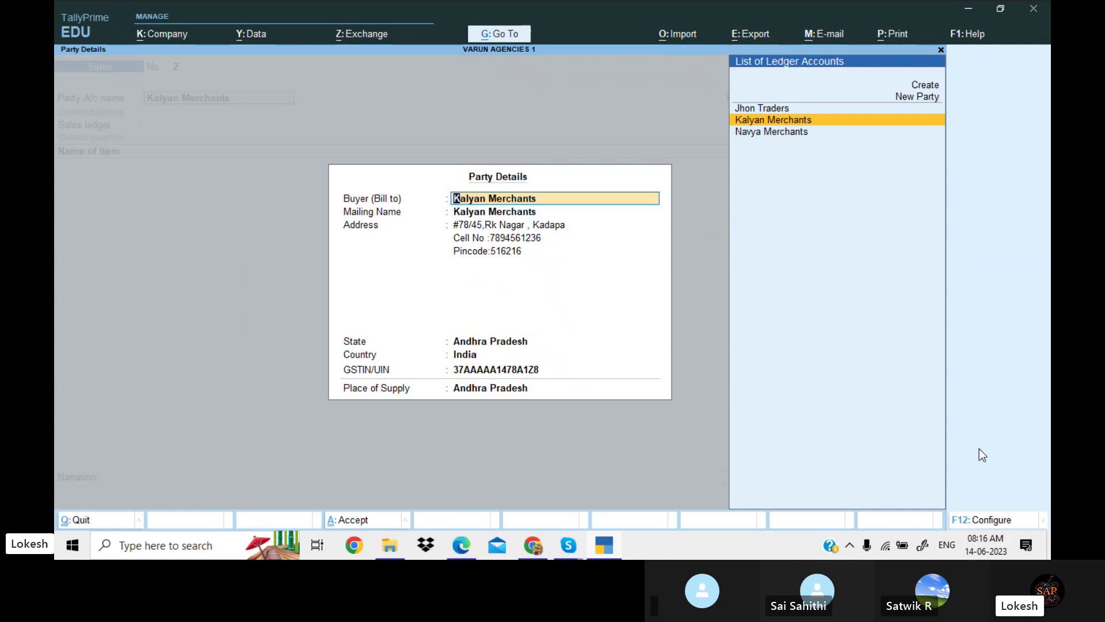
click(995, 521)
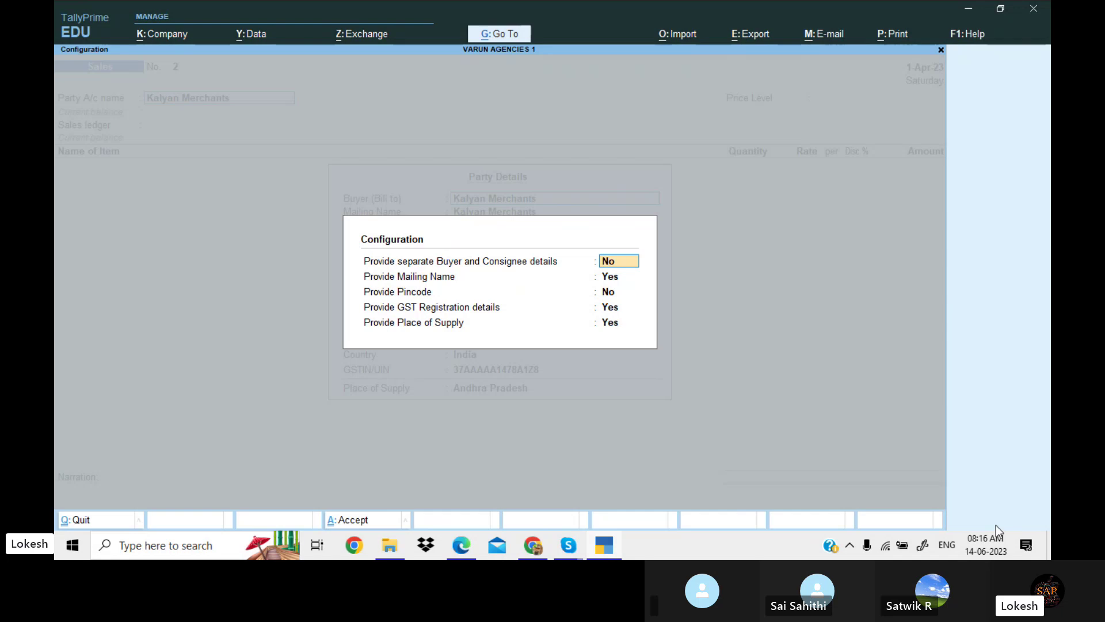
Step: Enable separate buyer and consignee details in the party details configuration
text(y)
key(Return)
key(Return)
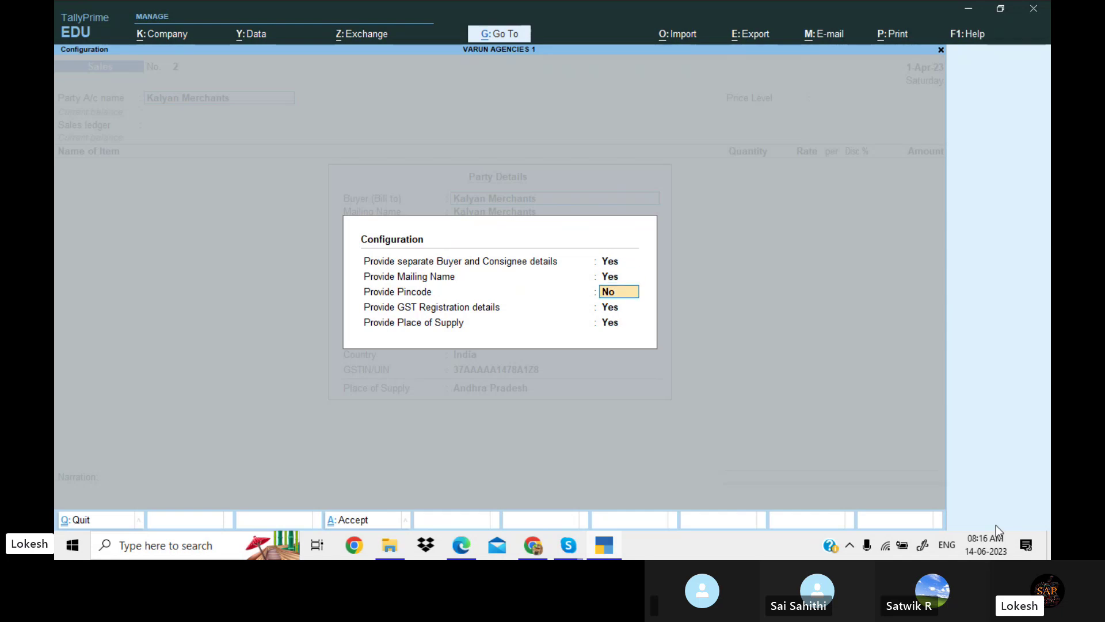
key(Return)
key(Return)
key(Return)
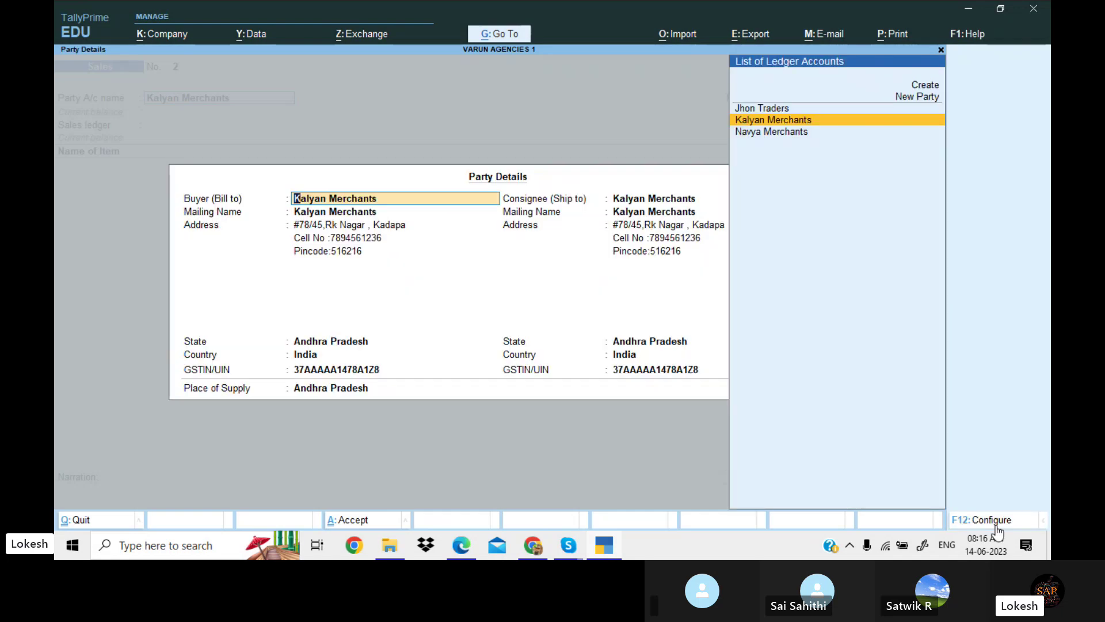
key(Return)
key(Return)
key(Return)
key(Return)
key(Return)
key(Return)
key(Return)
key(Return)
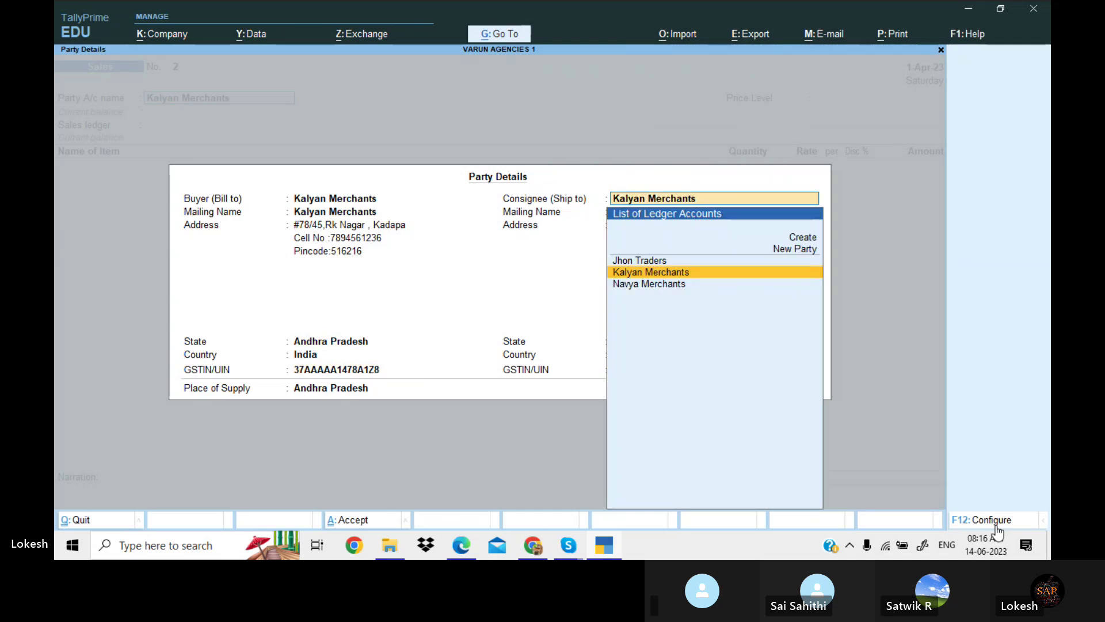
key(Return)
key(Return)
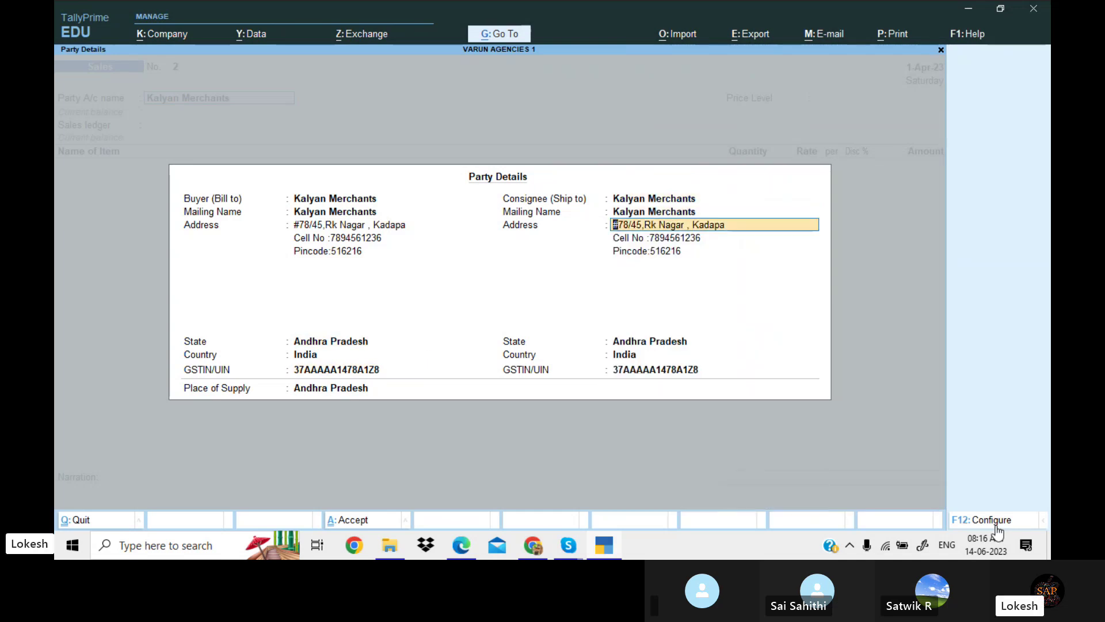
Step: Enter a Nellore consignee address with its own cell number and pincode lines
text(#)
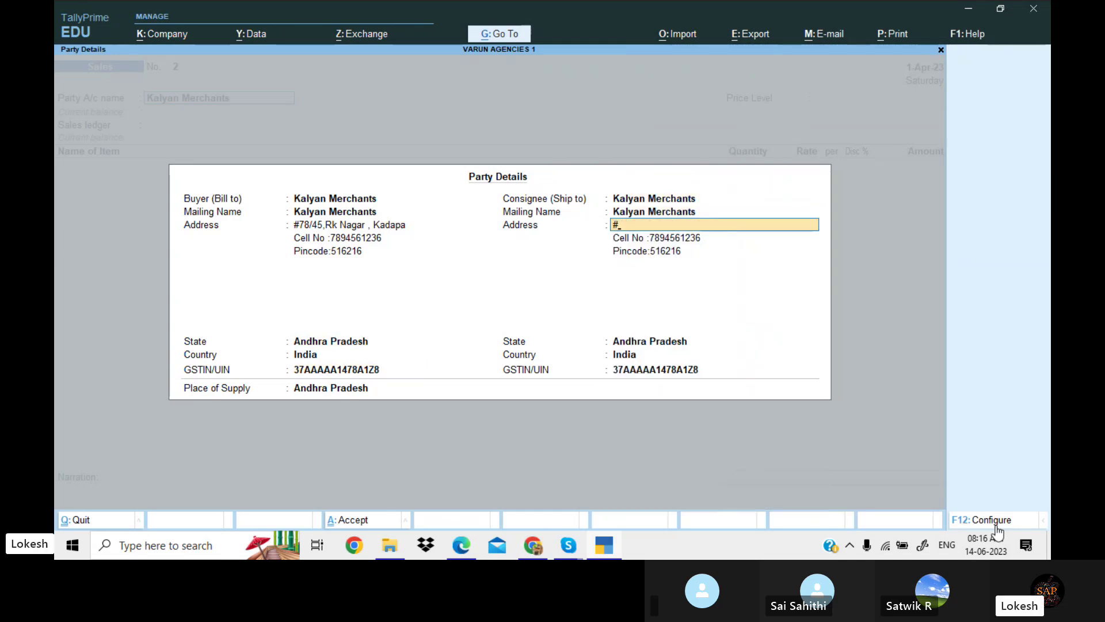
text(89/52,)
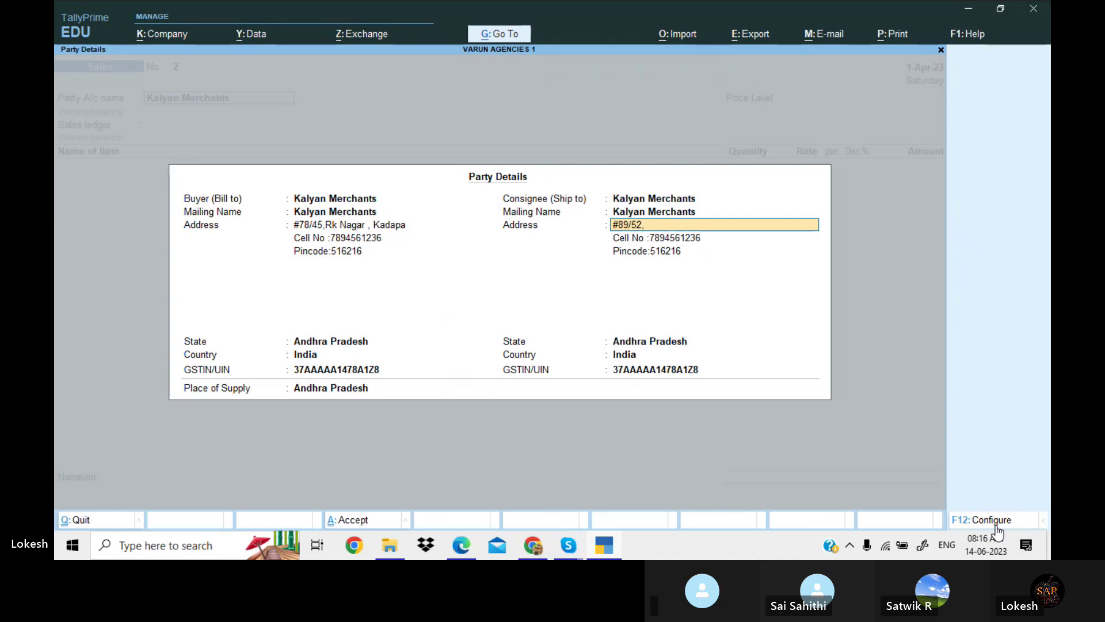
text(Mr)
text( Na)
text(ba)
key(BackSpace)
key(BackSpace)
text(gar , )
text(NELL)
text(ORE)
key(Return)
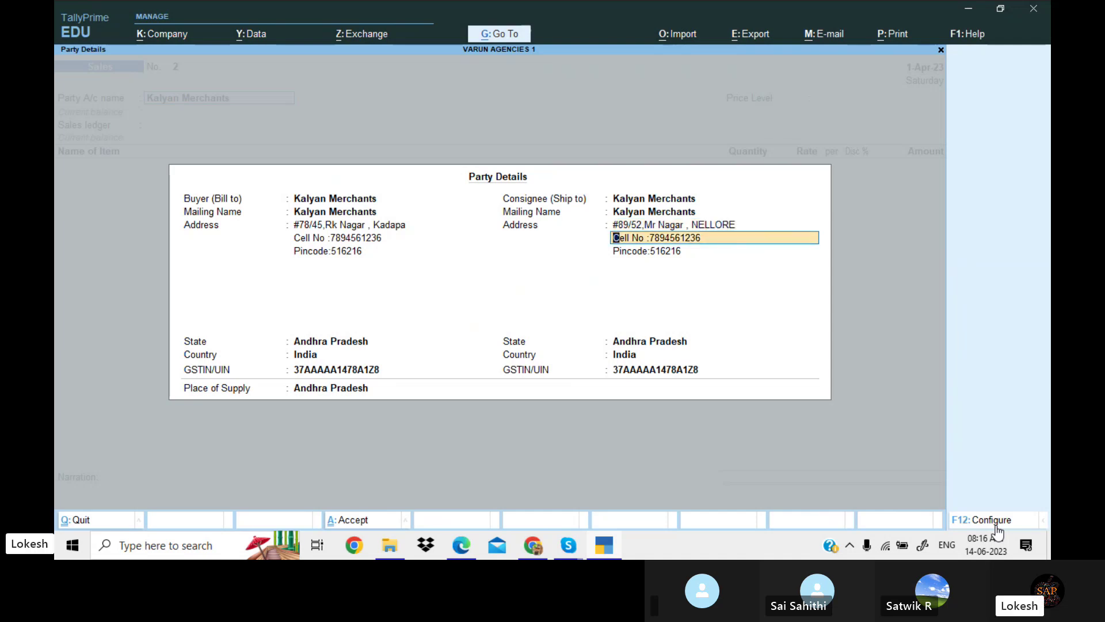
text(Cell)
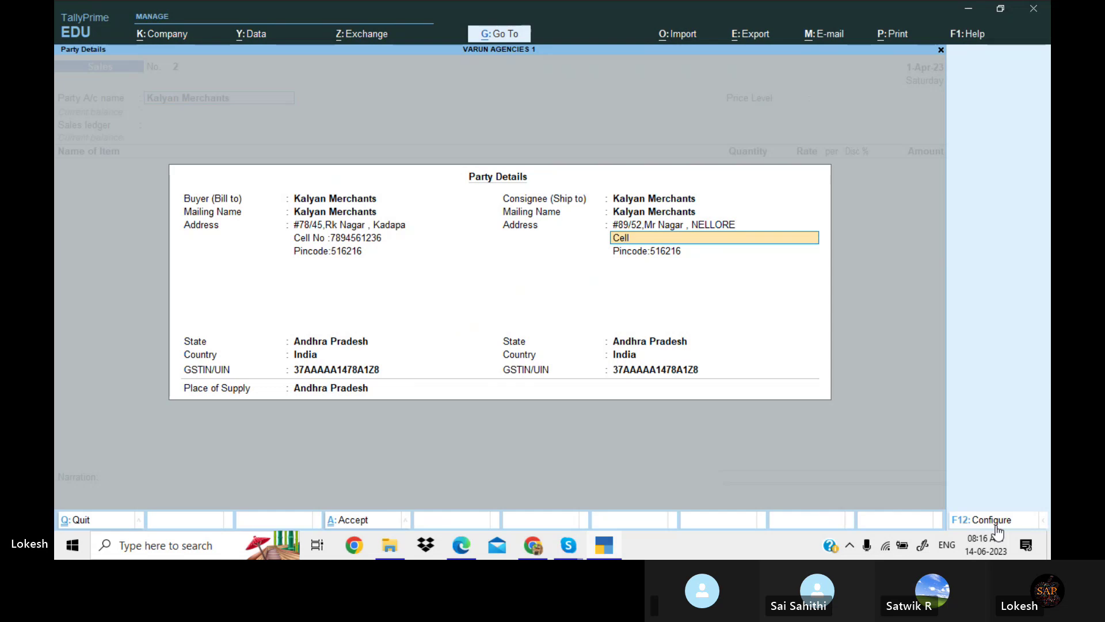
text( NO)
key(BackSpace)
key(BackSpace)
text(0)
key(BackSpace)
text(789654)
text(1236)
key(Return)
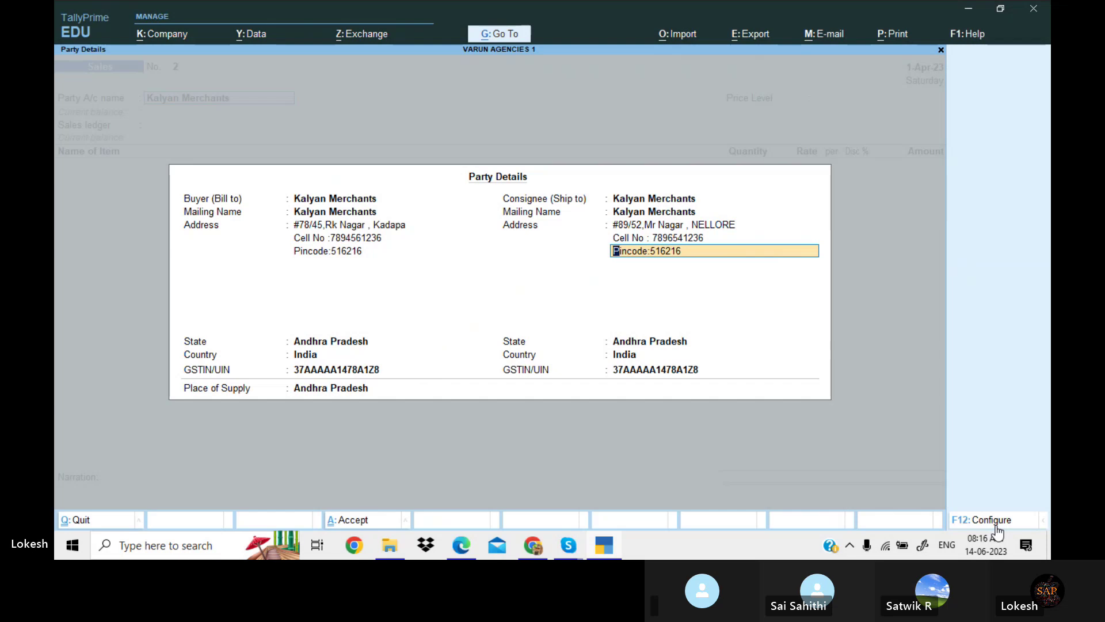
text(Pi)
text(ncode : )
text(5)
text(21369)
key(Return)
key(Return)
Step: Bill Ayush Soap at quantity 10 and Bingo at 60 bx on the Sales ledger
key(Return)
key(Return)
key(Return)
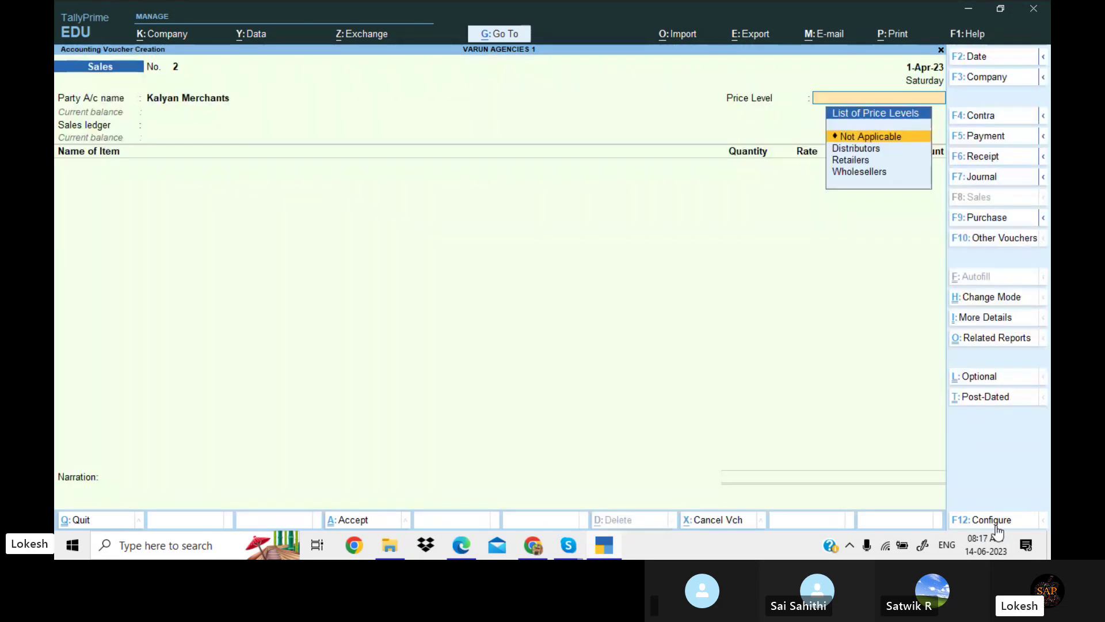
key(Return)
key(Return)
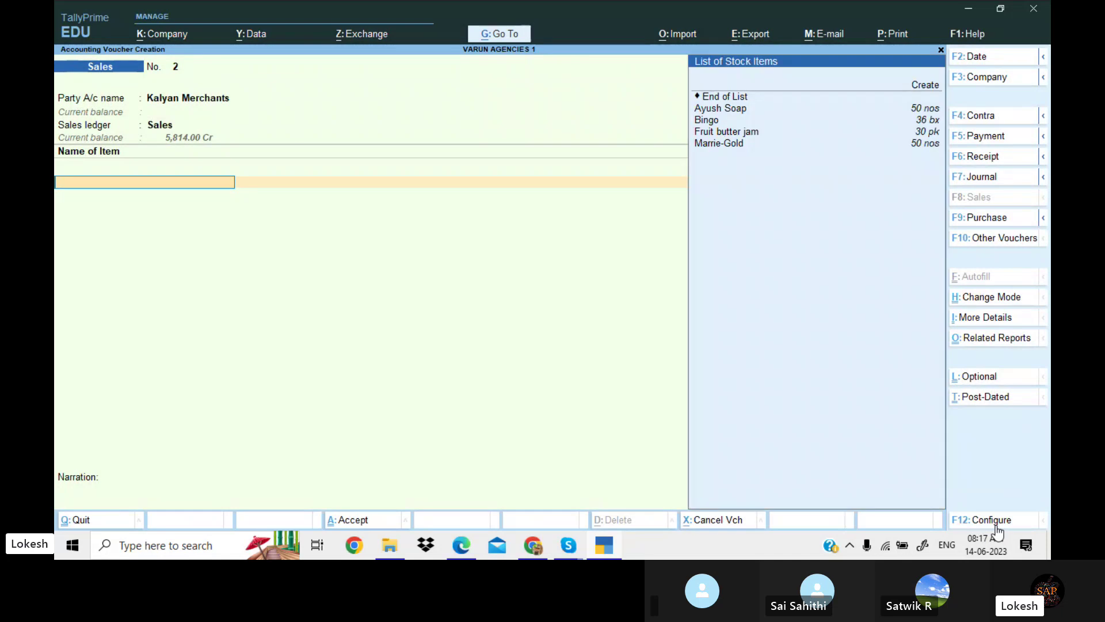
key(Down)
key(Return)
text(10)
key(Return)
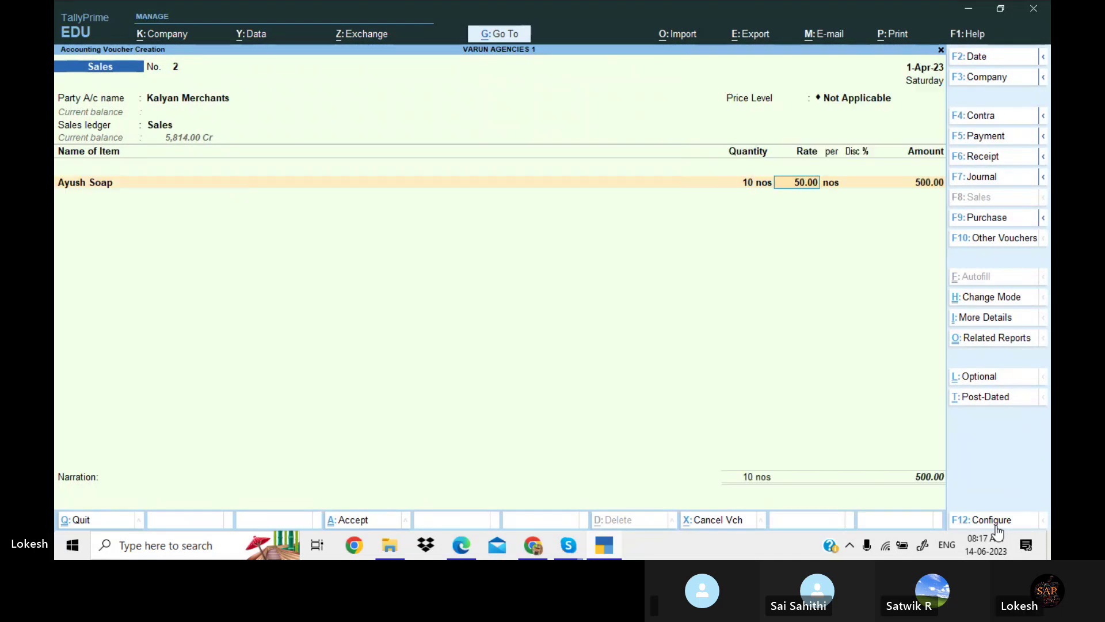
key(Return)
key(Return)
key(Return)
key(Return)
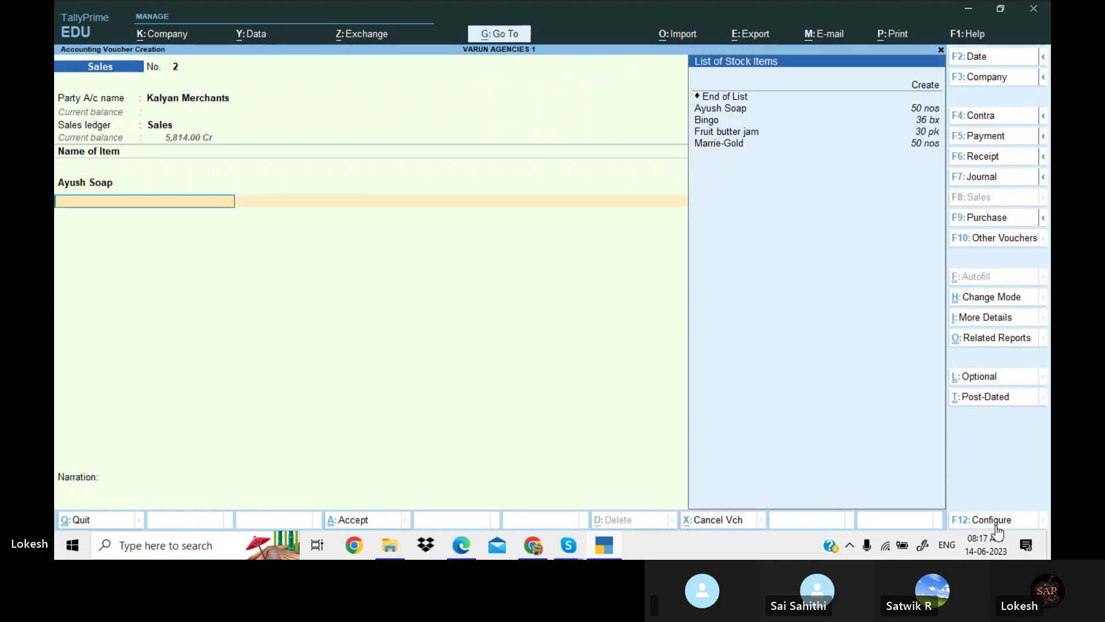
key(Down)
key(Down)
key(Return)
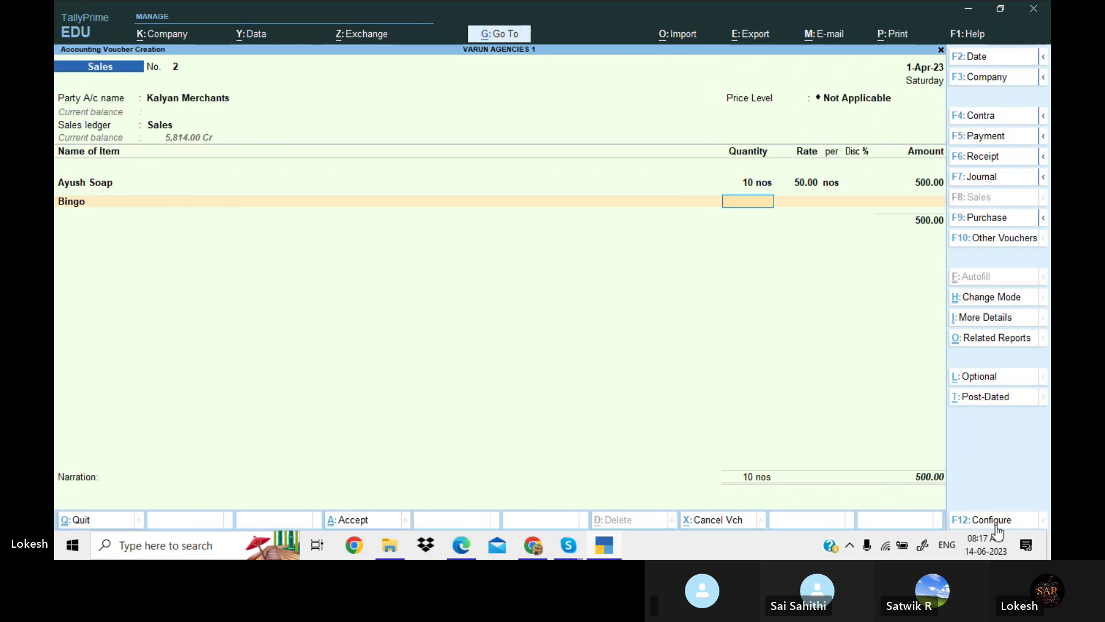
text(60)
key(Return)
key(Return)
key(Return)
key(Return)
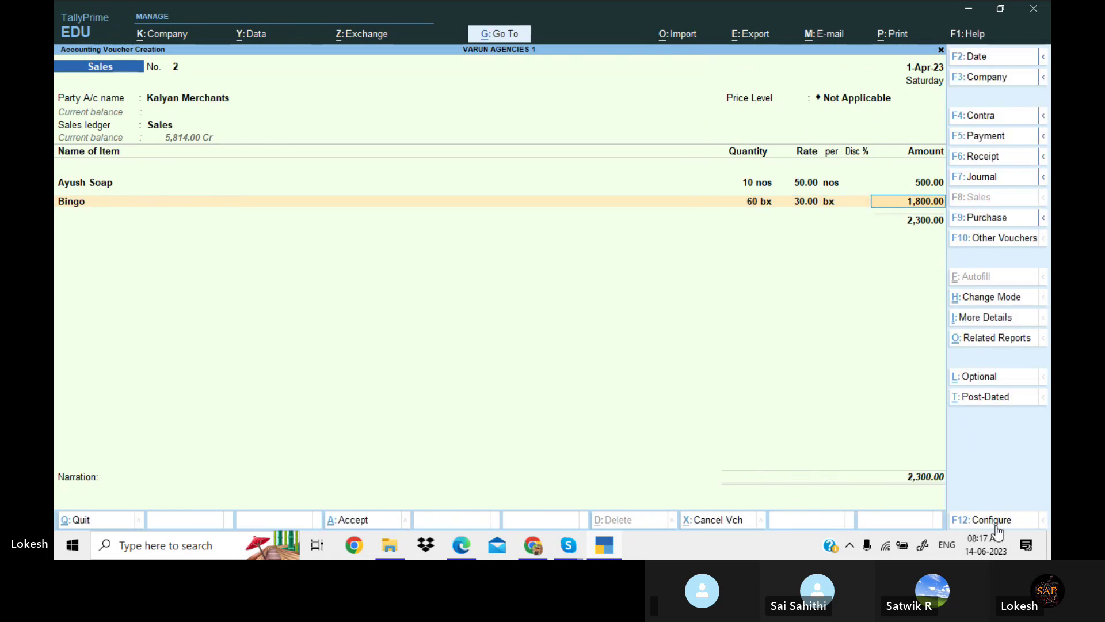
key(Return)
Step: Add Fruit butter jam at 87 pk and Marrie-Gold at 30 nos at rate 40.00
key(Down)
key(Down)
key(Down)
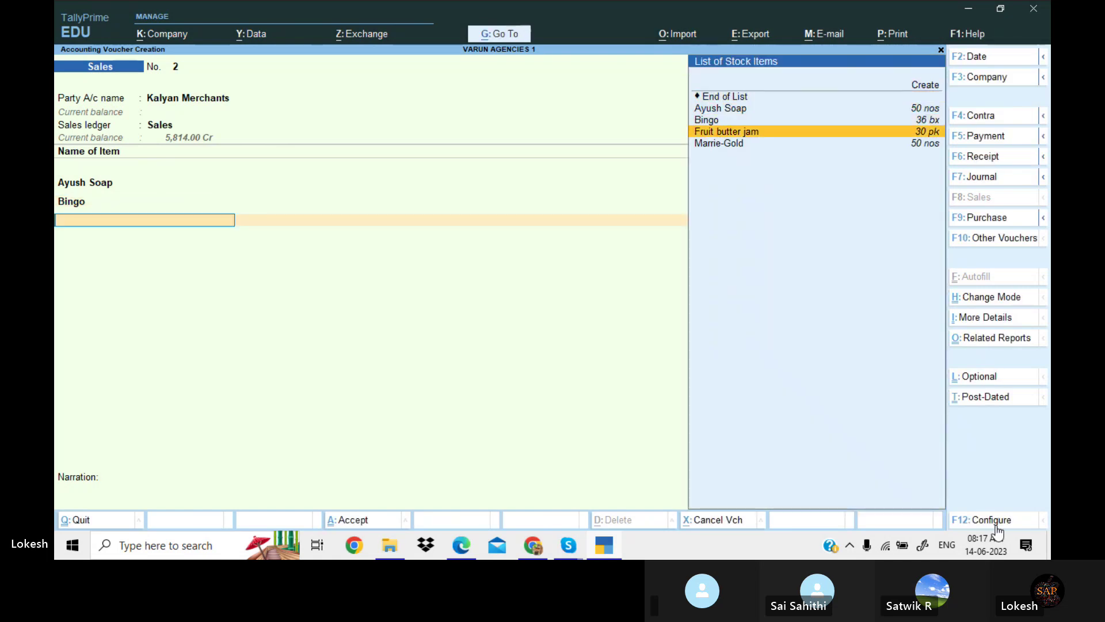
key(Return)
text(87)
key(Return)
key(Return)
key(Return)
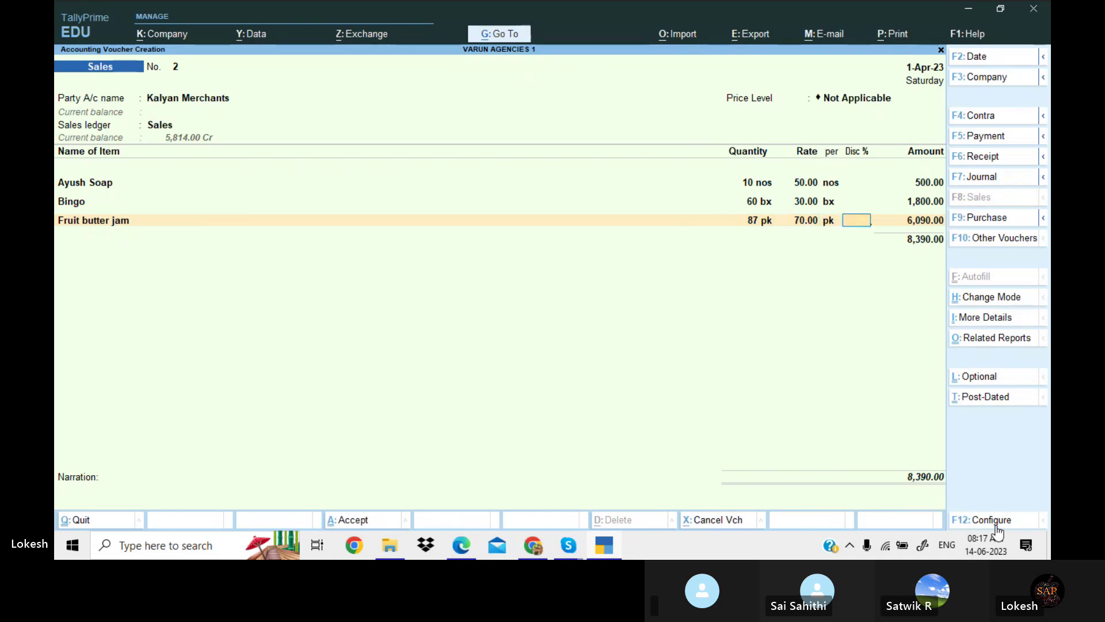
key(Return)
key(Return)
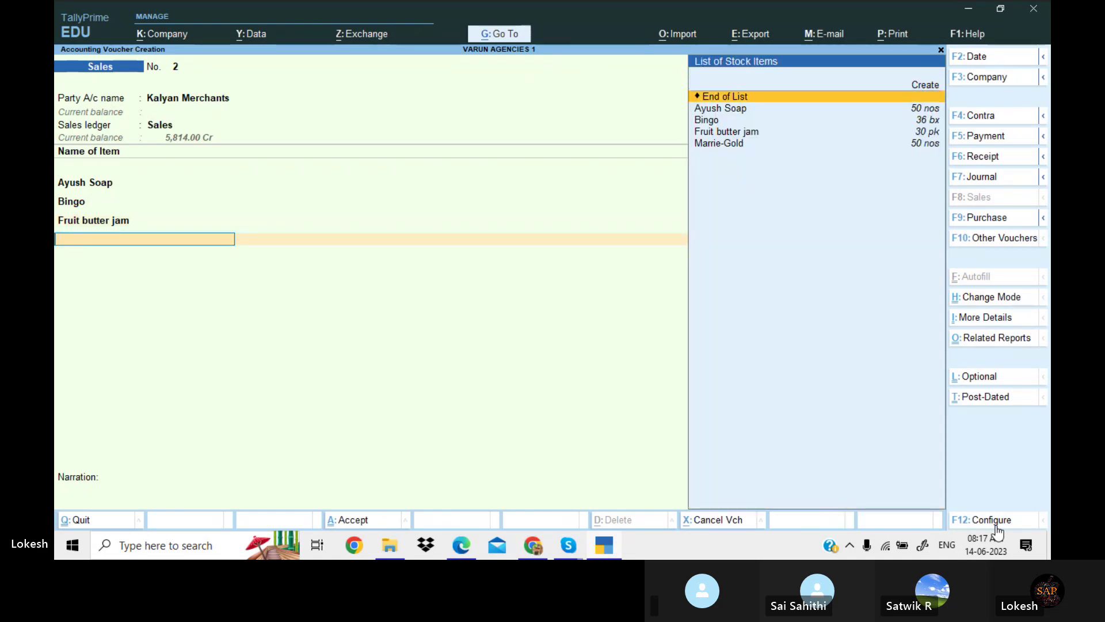
key(Down)
key(Down)
key(Down)
key(Return)
text(30)
key(Return)
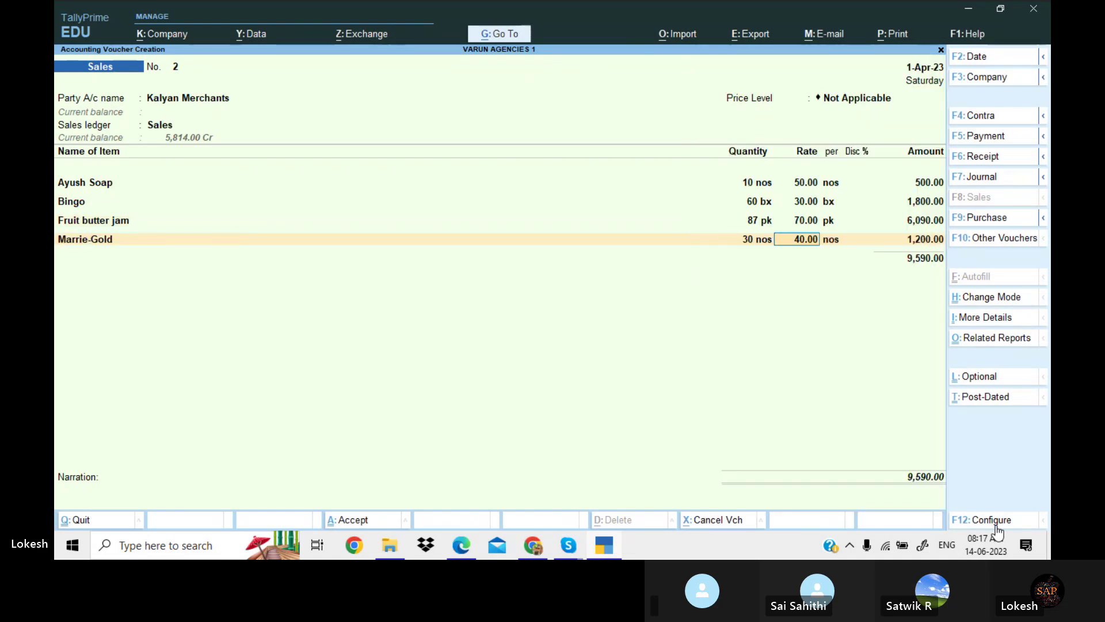
key(Return)
Step: Add the CGST and SGST ledgers below the item lines
key(Return)
key(Return)
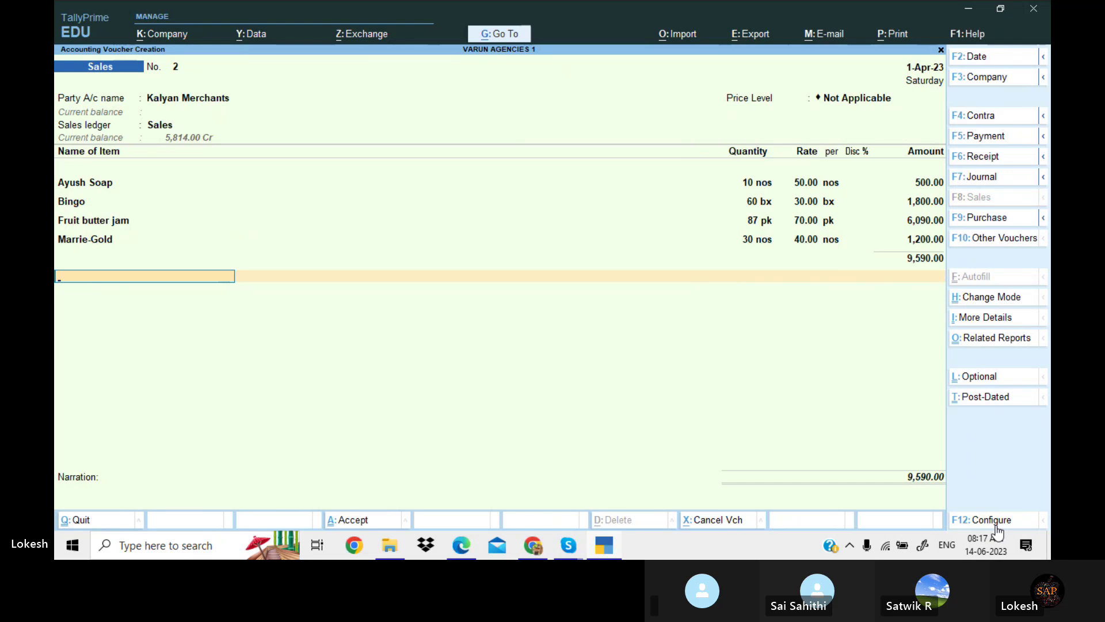
text(c)
key(Return)
key(Return)
text(s)
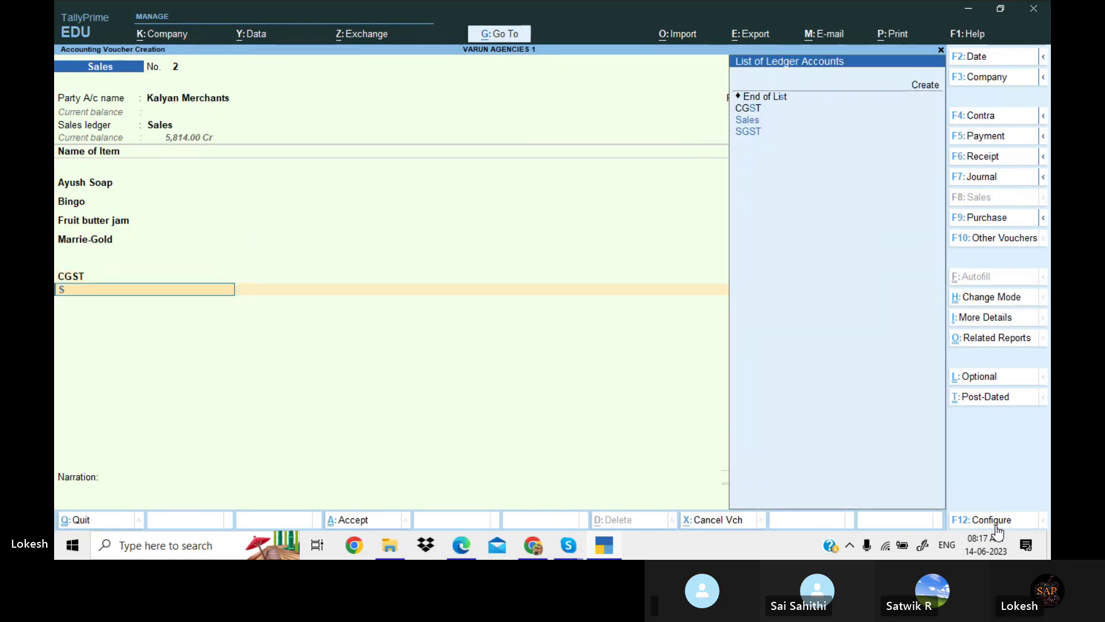
text(g)
key(Return)
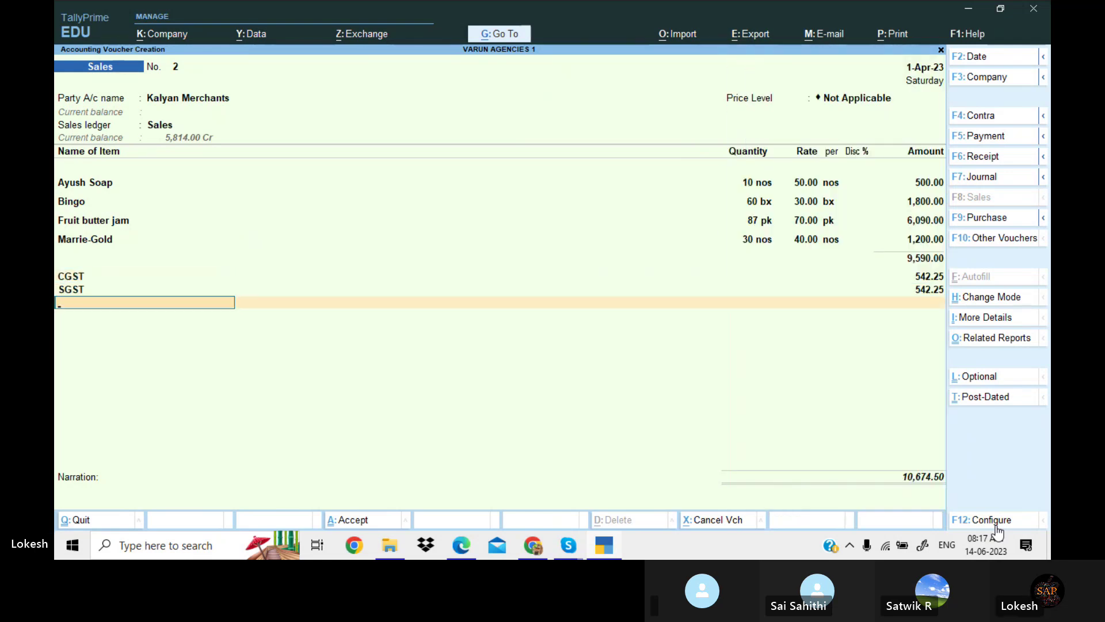
Step: Preview the voucher as a Tax Invoice, zooming in and back out to the whole page
key(alt+p)
key(Left)
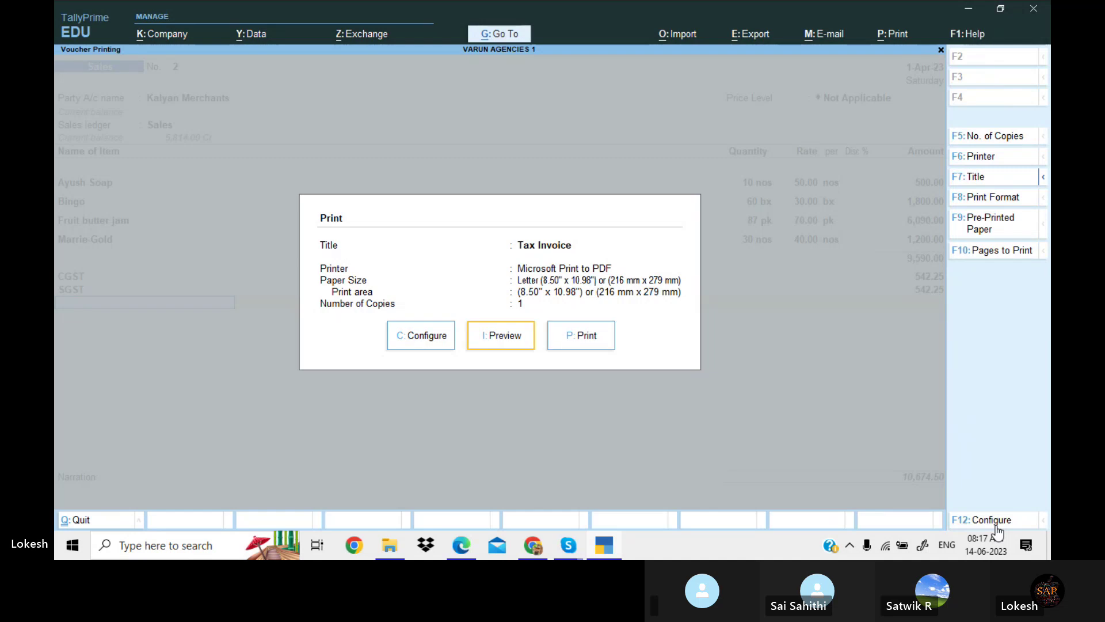
key(Return)
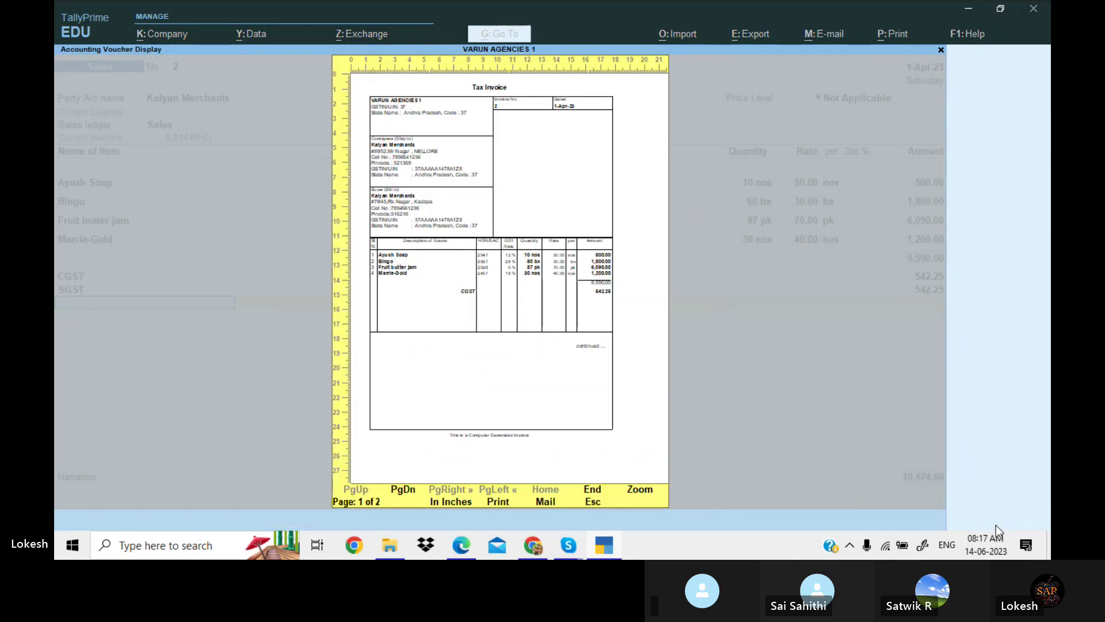
key(Return)
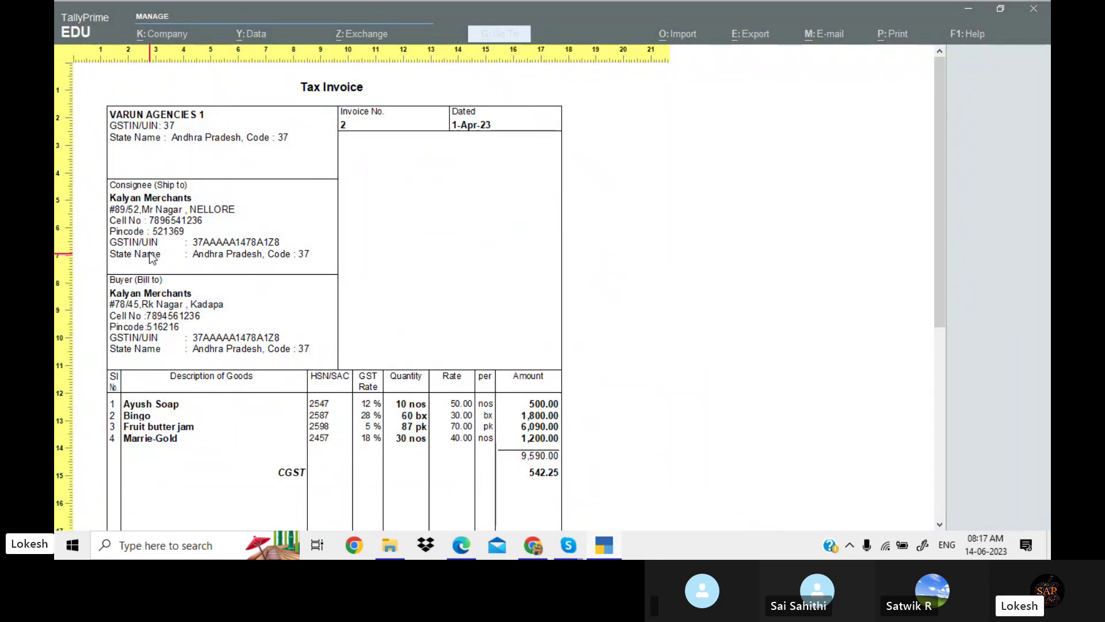
click(250, 300)
Step: Set Show Consignee details to No in the invoice print configuration and preview again
key(Escape)
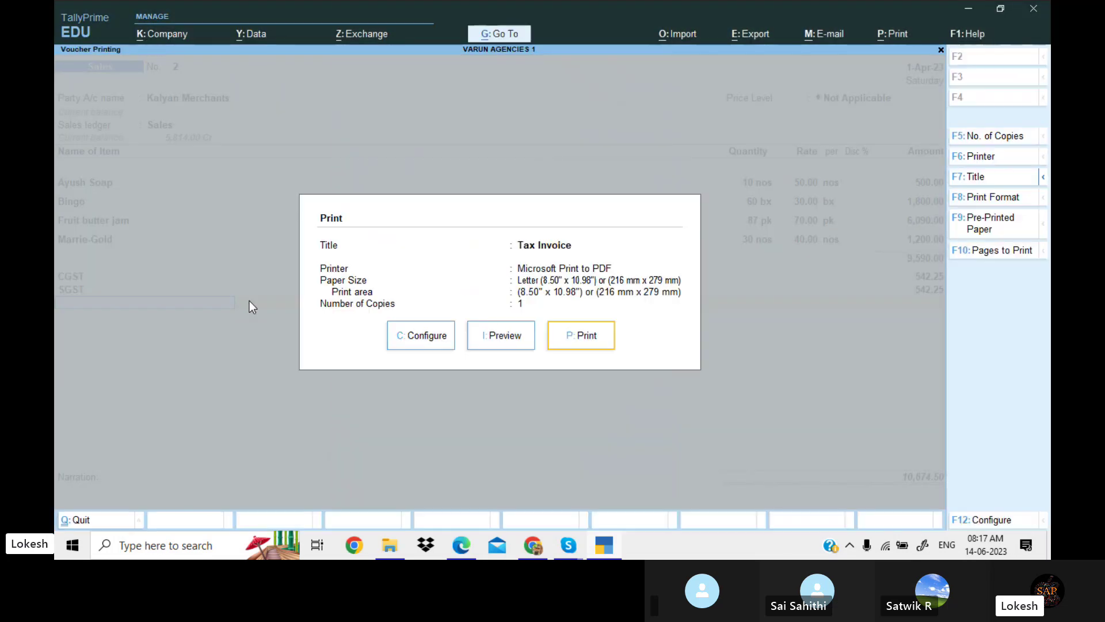
click(428, 336)
key(Down)
scroll(432, 344, down, 10)
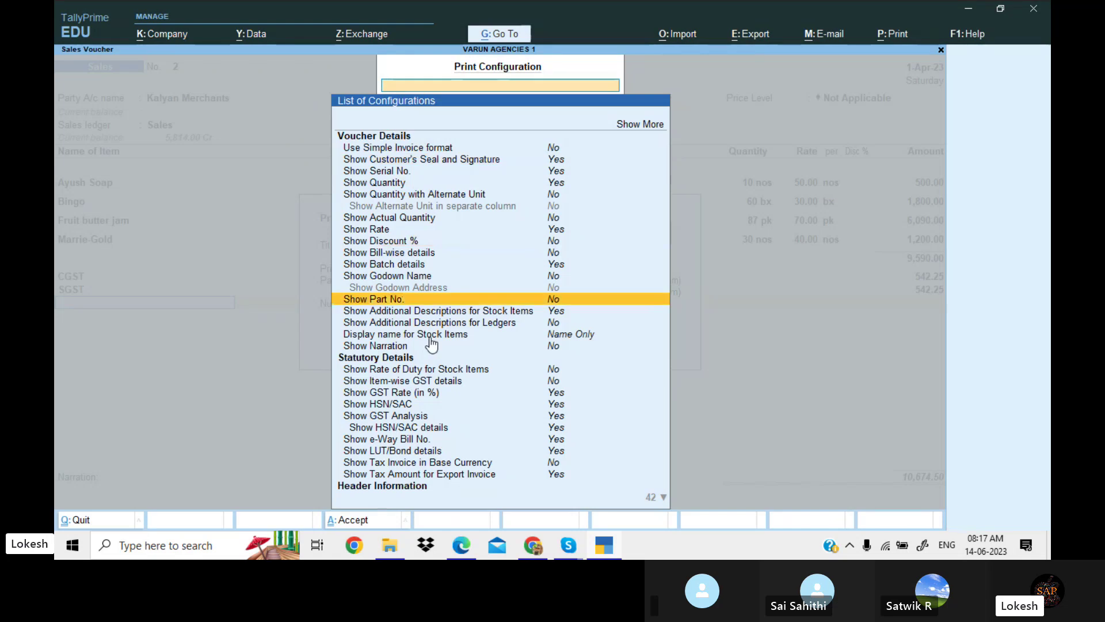
scroll(432, 343, down, 15)
scroll(432, 344, down, 5)
scroll(432, 344, down, 2)
scroll(432, 344, down, 15)
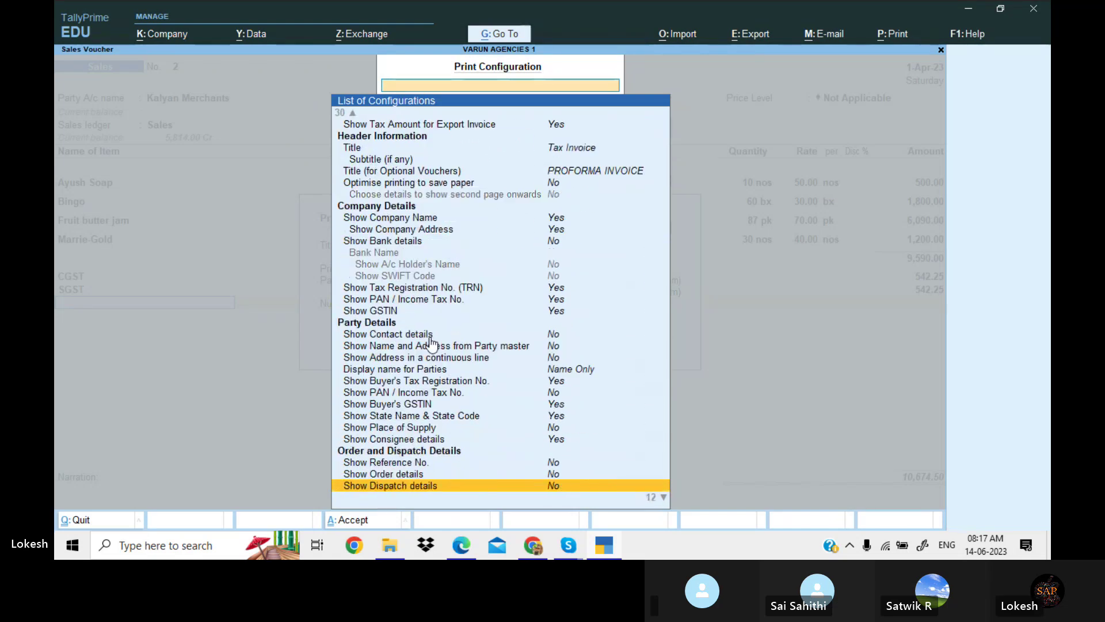
scroll(431, 343, down, 10)
scroll(433, 343, up, 1)
scroll(431, 343, up, 8)
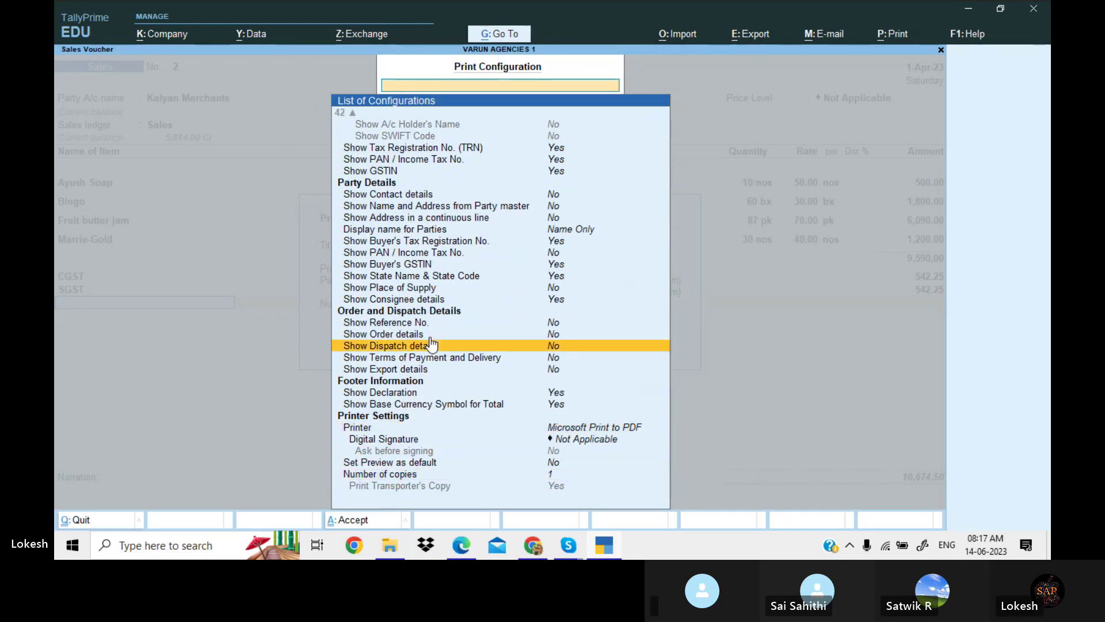
scroll(432, 344, up, 1)
scroll(431, 344, up, 2)
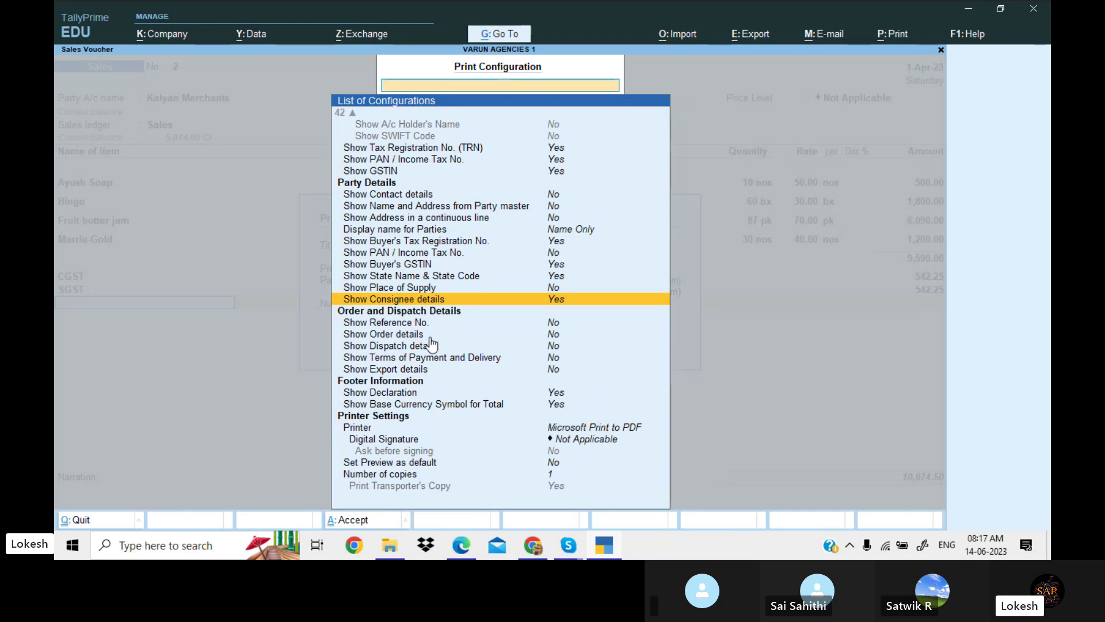
key(Return)
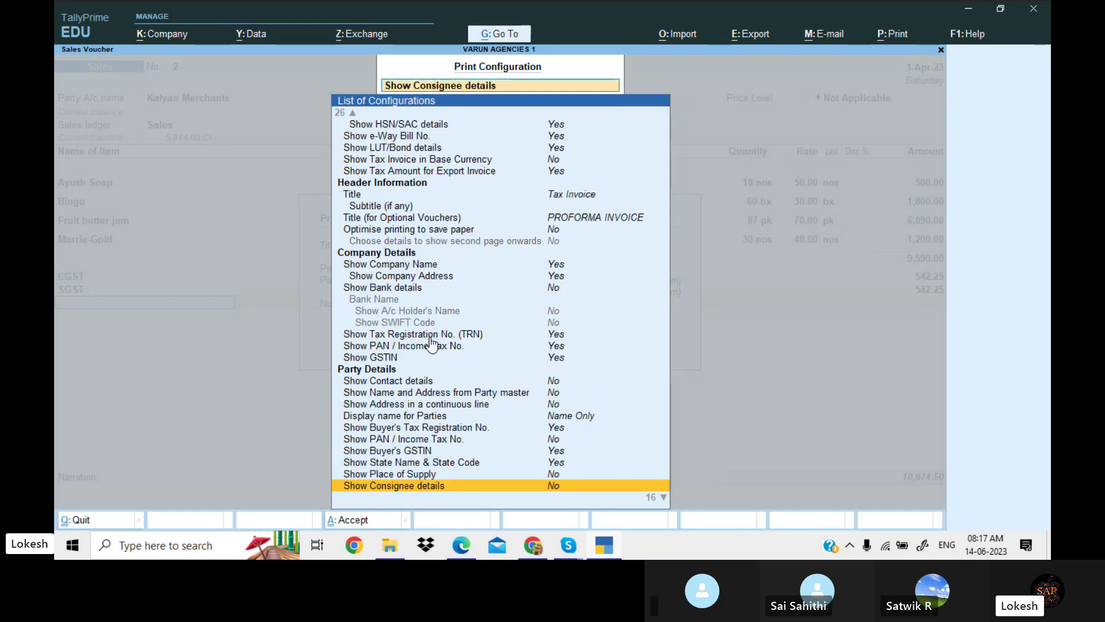
key(Escape)
key(i)
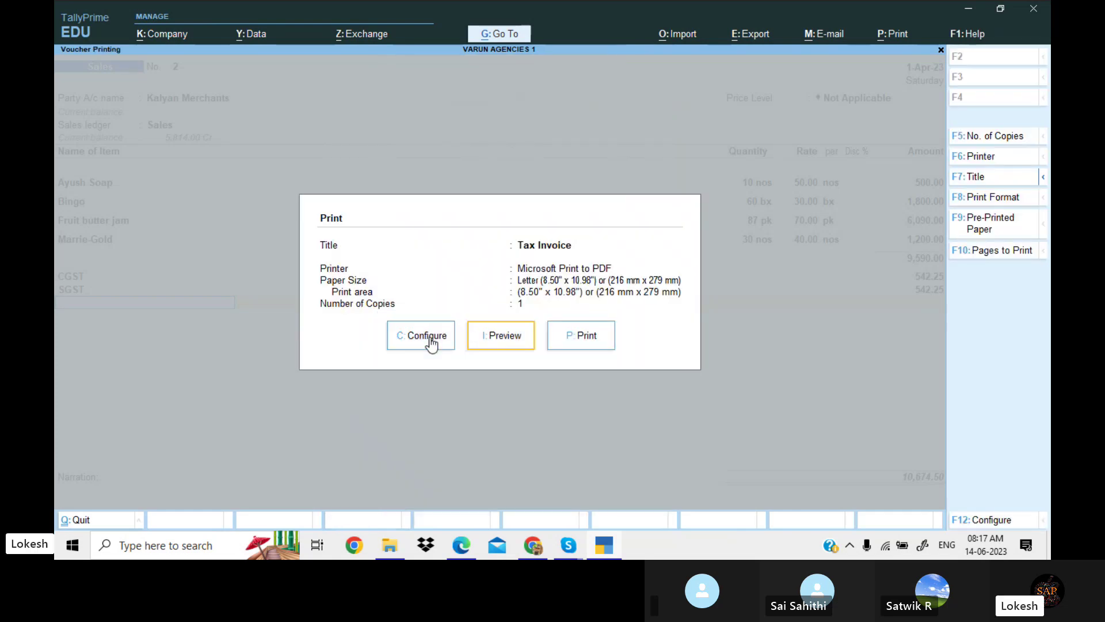
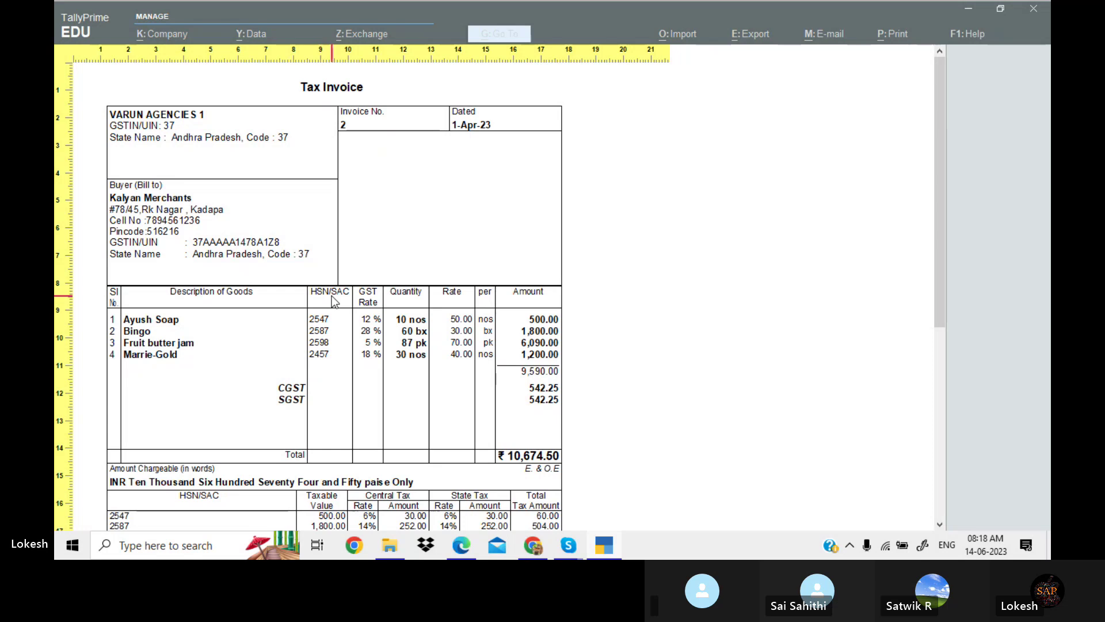
Step: Scroll the Kalyan Merchants invoice preview to the HSN tax table, then zoom to the full page
scroll(332, 300, down, 1)
scroll(333, 300, down, 1)
scroll(333, 300, down, 1)
scroll(333, 300, down, 1)
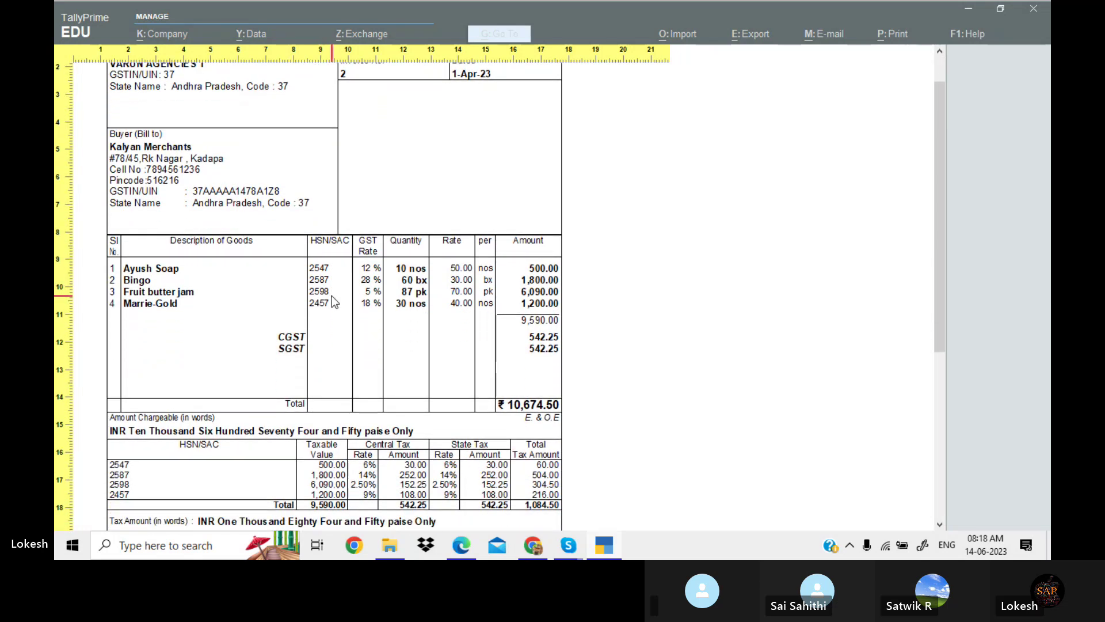
click(332, 295)
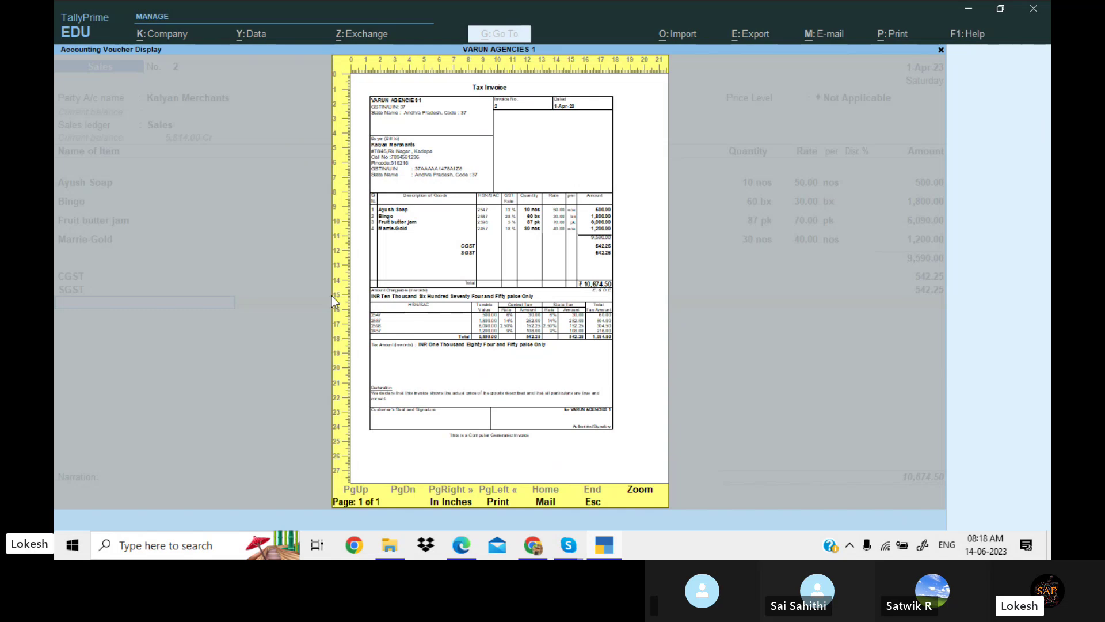
Step: Close the invoice preview and expand Print Configuration to show all options
key(Escape)
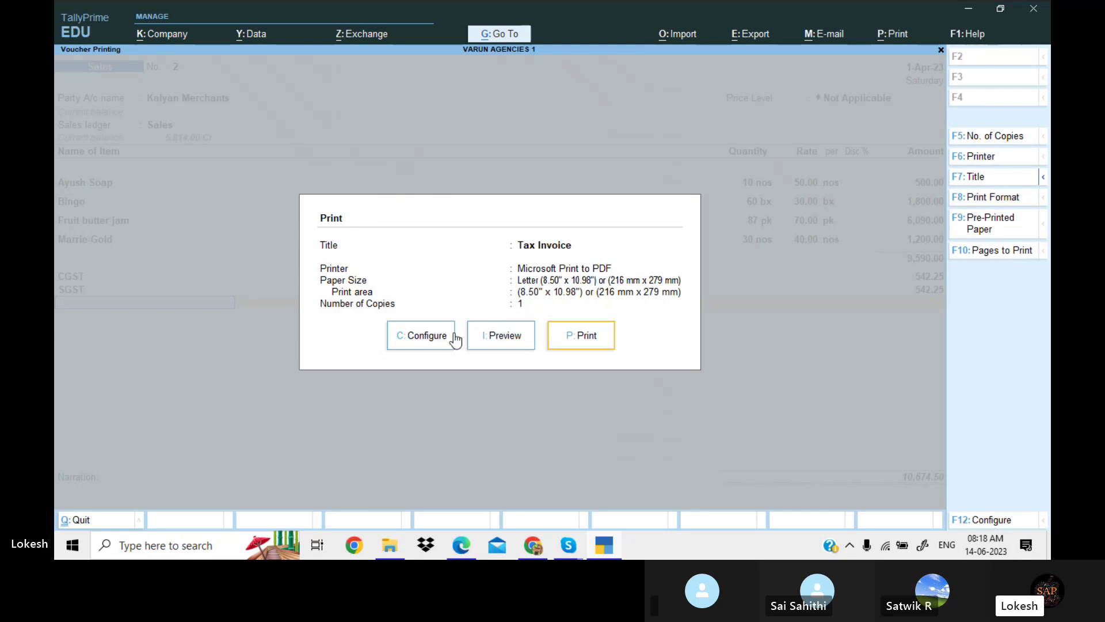
click(439, 345)
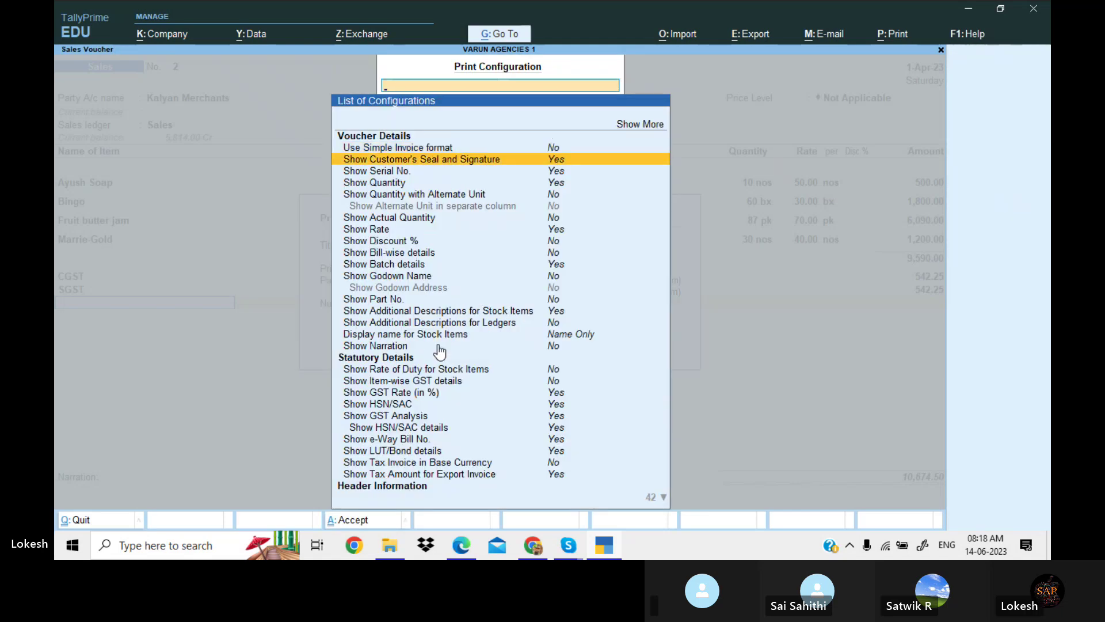
key(Up)
key(Up)
key(Return)
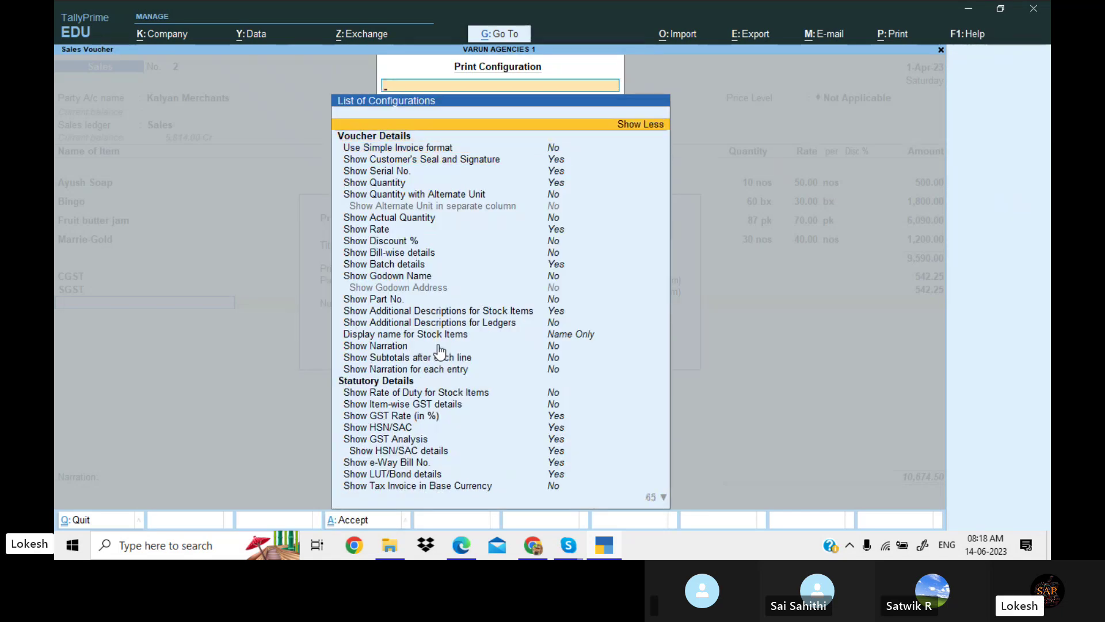
Step: Move through the configuration list to the Printer Settings' Number of copies option
key(Down)
key(Down)
key(Down)
key(Down)
key(Down)
key(Down)
key(Down)
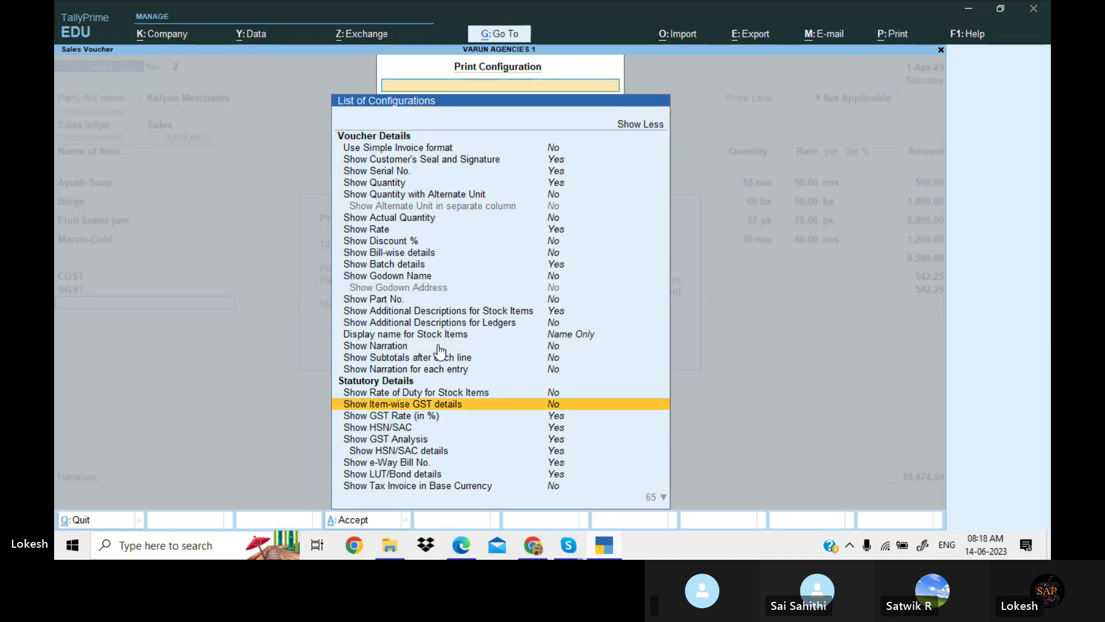
key(Down)
key(Down)
key(Down)
key(Down)
key(Down)
key(Down)
key(Down)
key(Down)
key(Down)
key(Down)
key(Down)
key(Down)
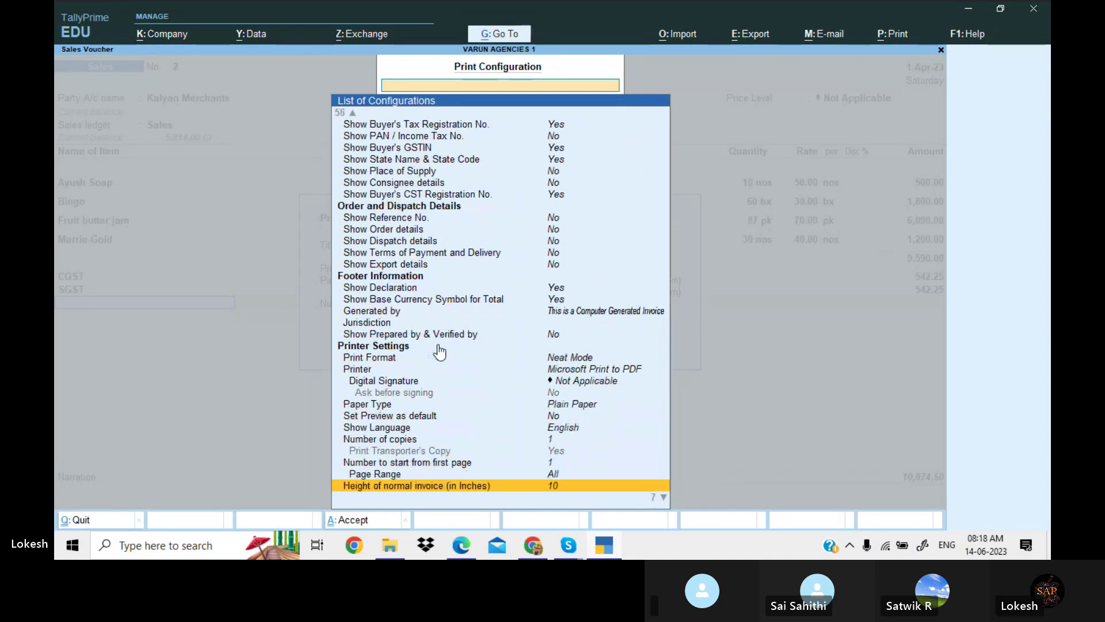
key(Down)
key(Down)
key(Down)
key(Up)
key(Up)
key(Up)
key(Up)
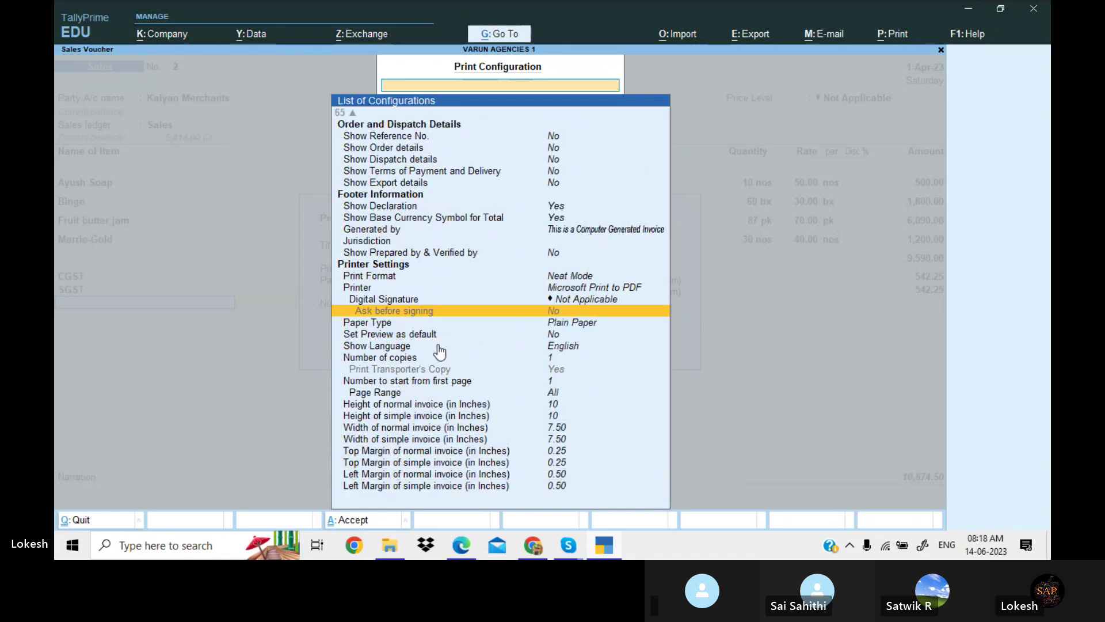
key(Up)
key(Up)
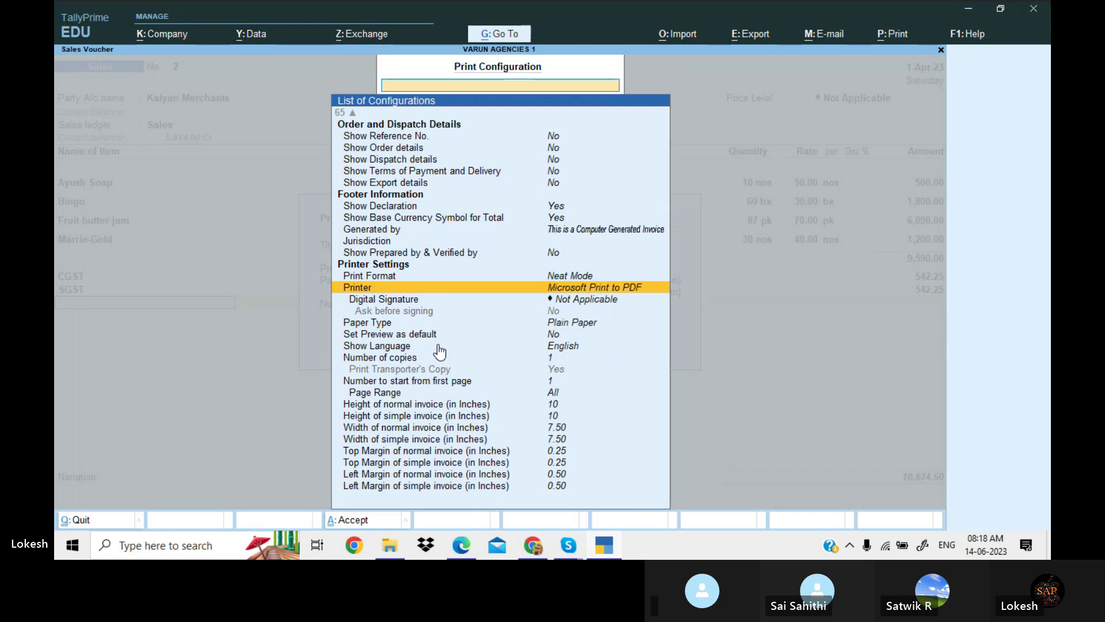
key(Up)
key(Up)
key(Down)
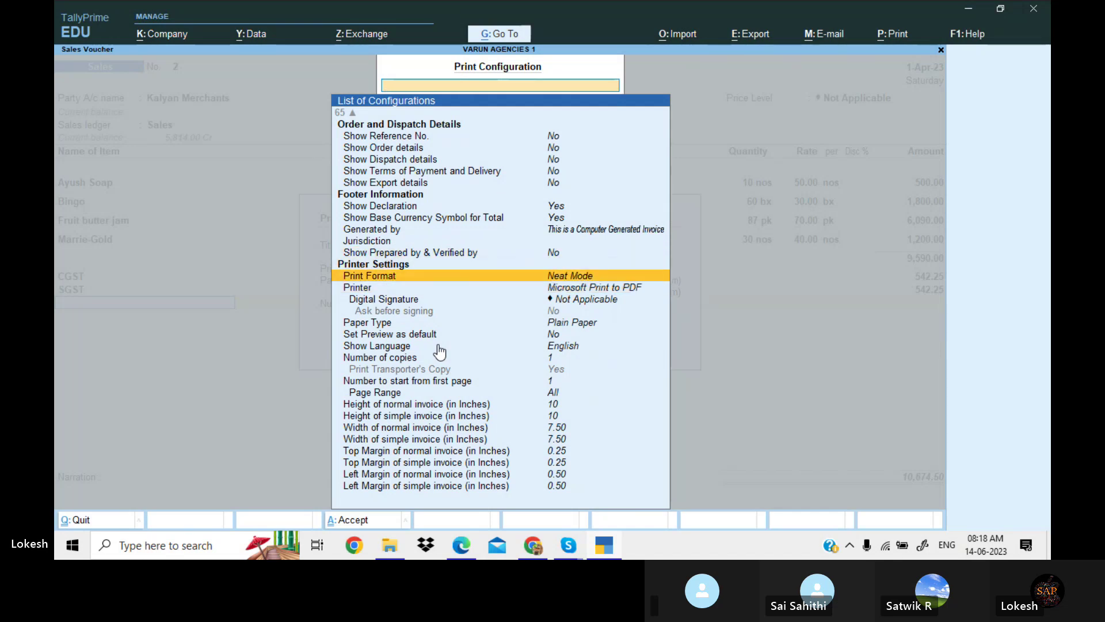
key(Down)
key(Down)
key(Down)
key(Down)
key(Down)
key(Down)
key(Down)
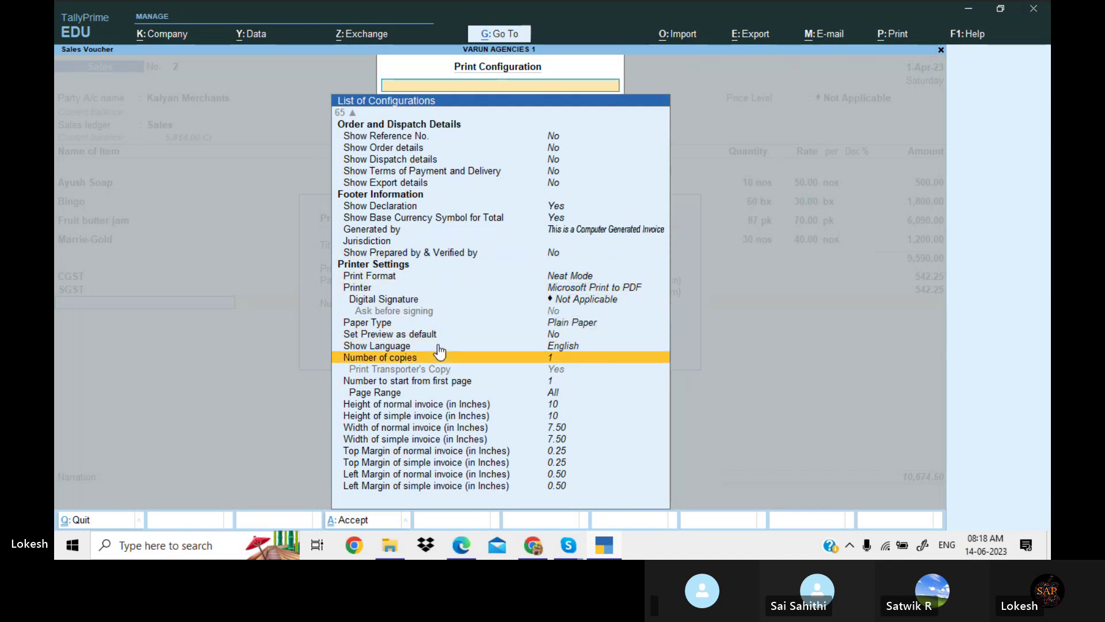
Step: Set the number of copies to 3
key(Return)
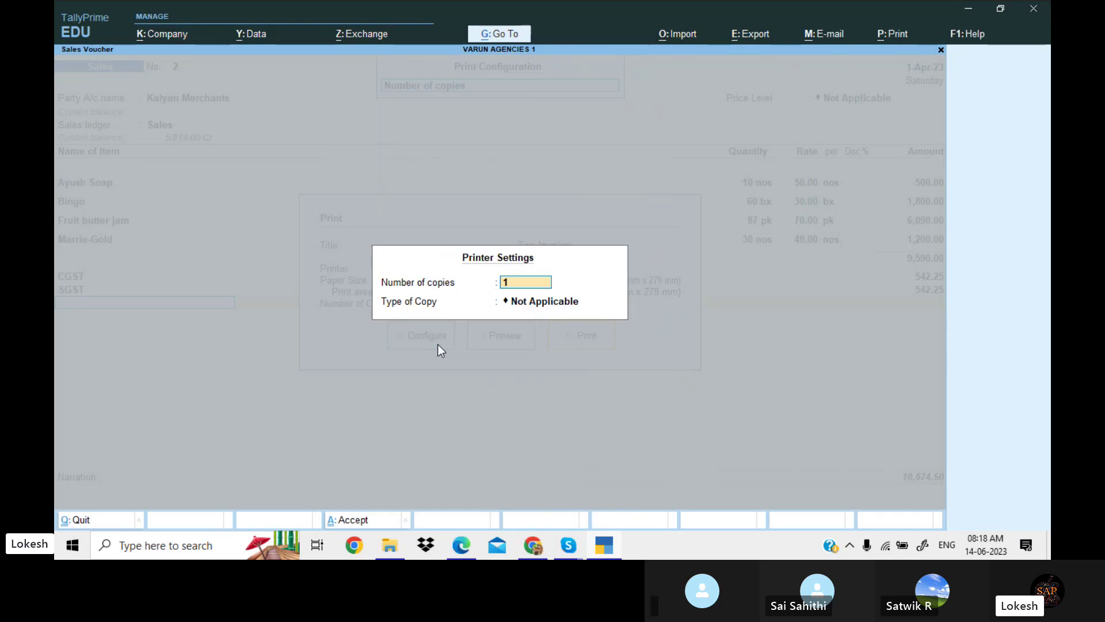
text(3)
key(Return)
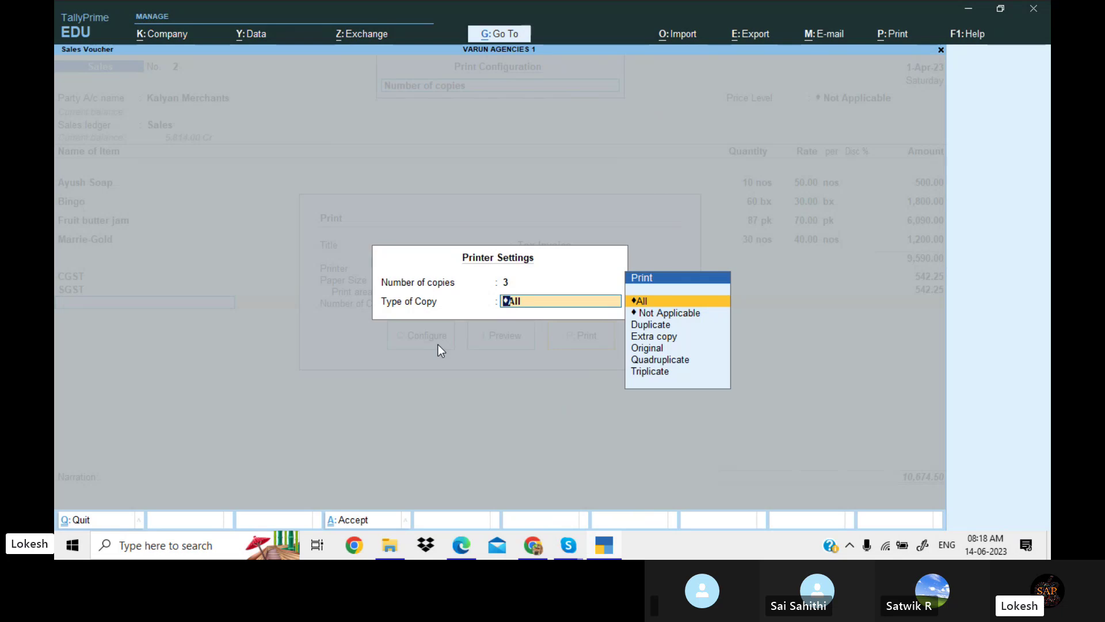
key(Escape)
Step: Set the normal and simple invoice heights to 8 inches
key(Down)
key(Down)
key(Down)
key(Down)
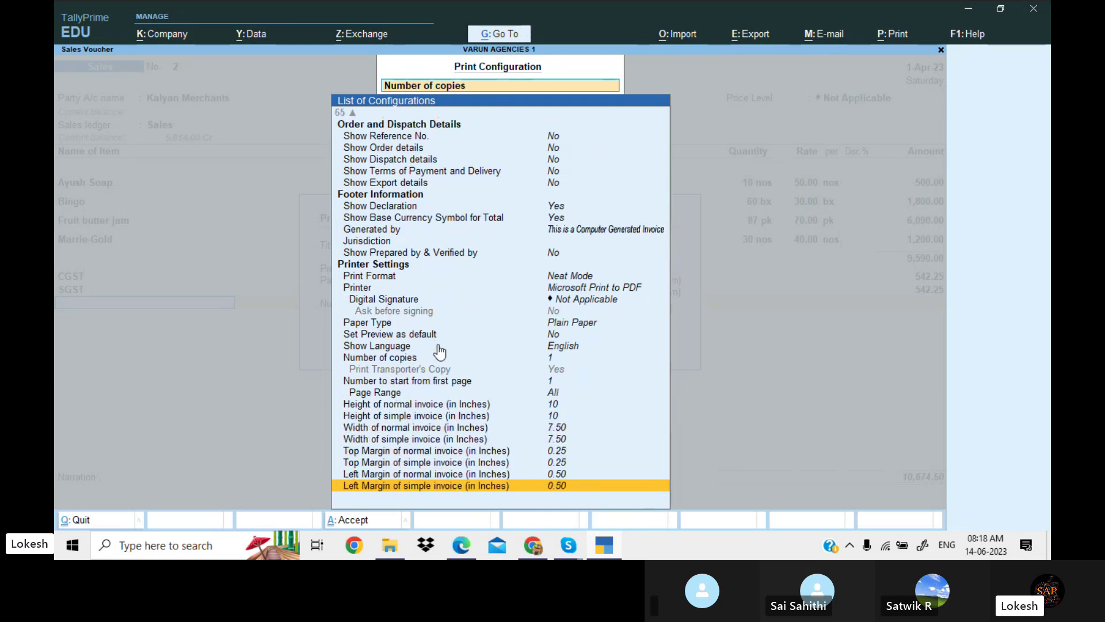
key(Up)
key(Up)
key(Up)
key(Up)
key(Up)
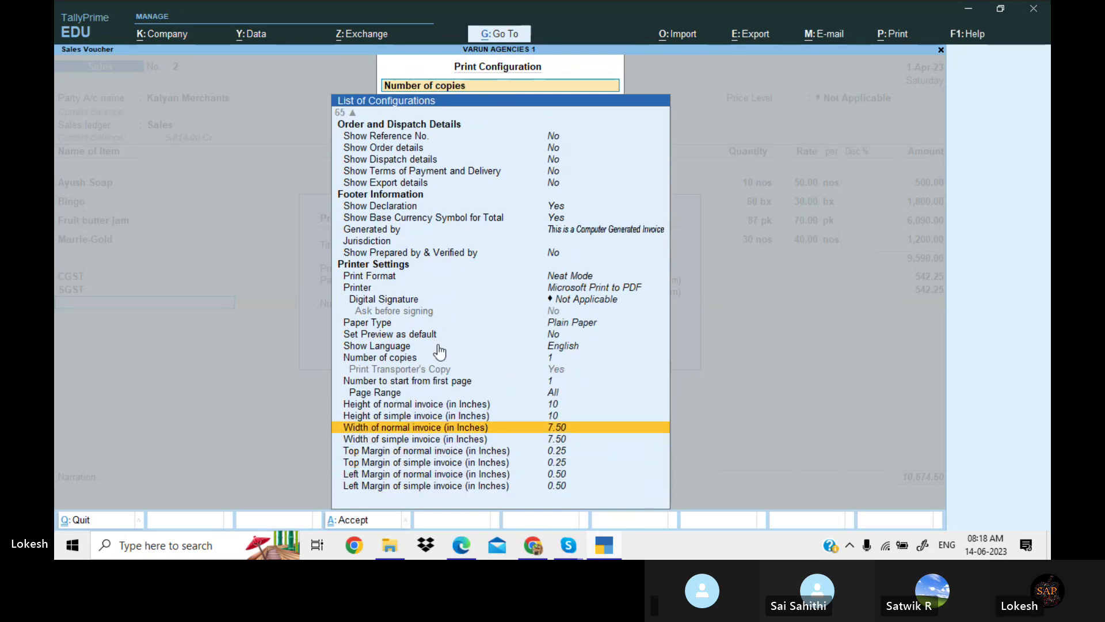
key(Up)
key(Up)
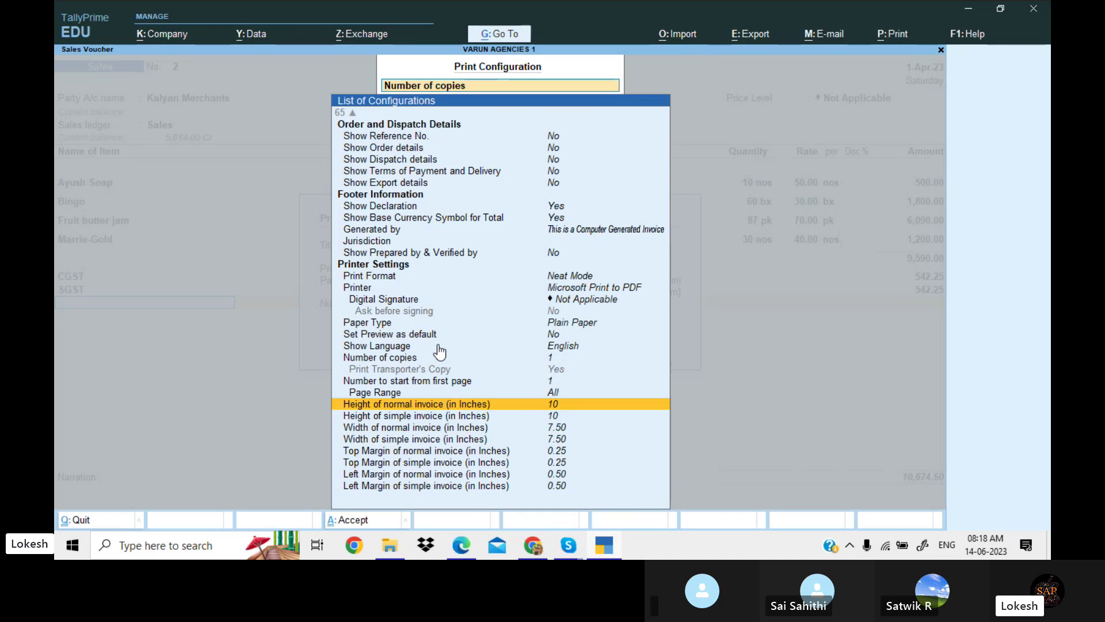
key(Return)
text(8)
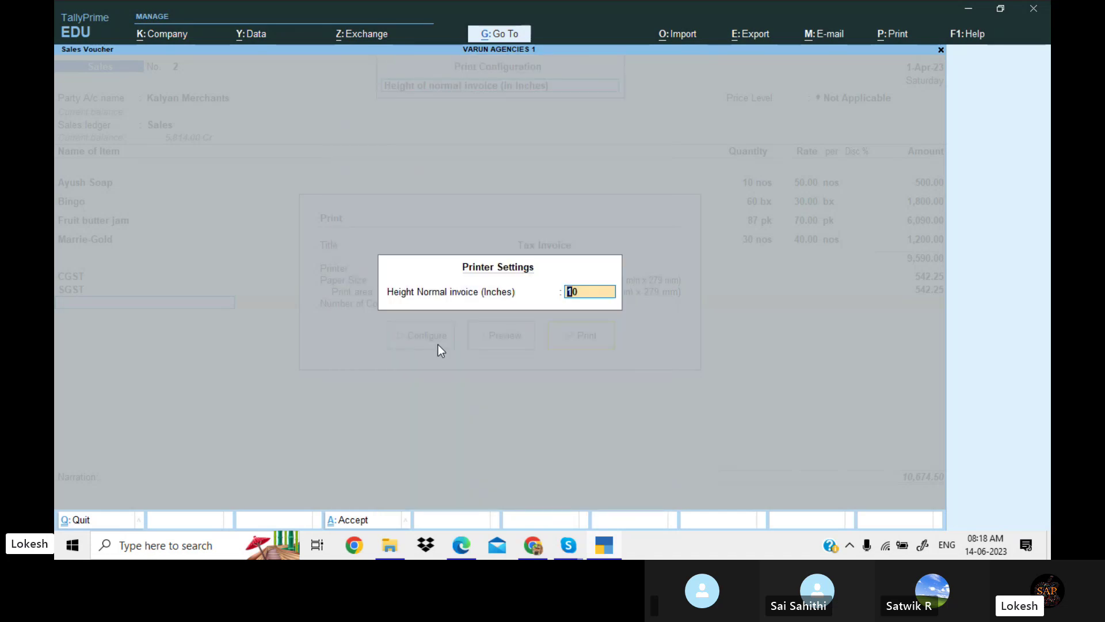
key(Return)
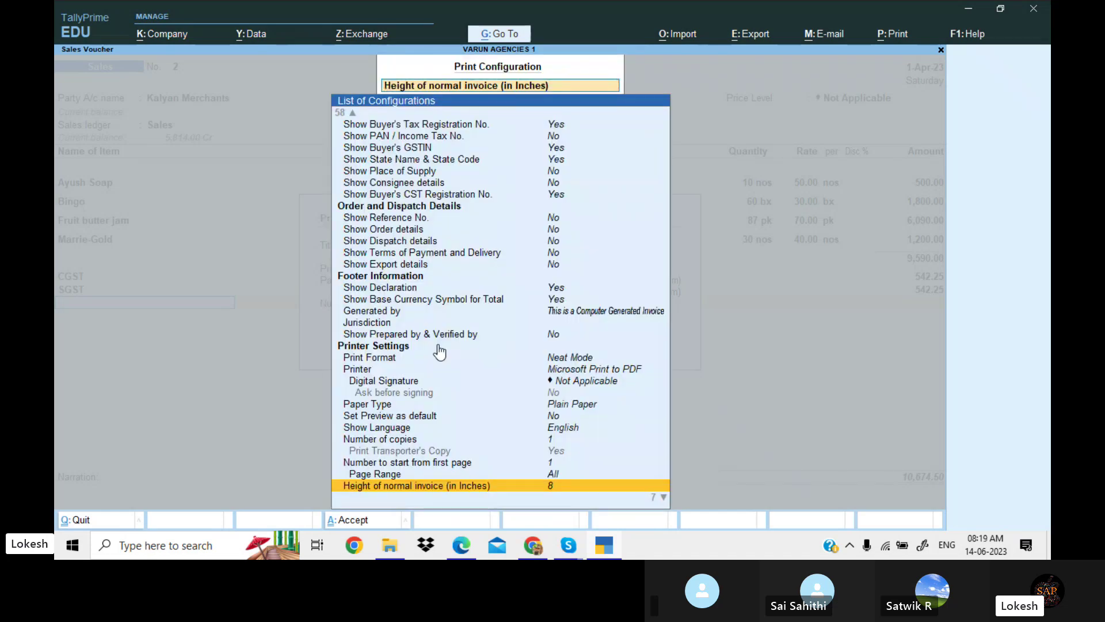
key(Down)
key(Return)
text(8)
key(Return)
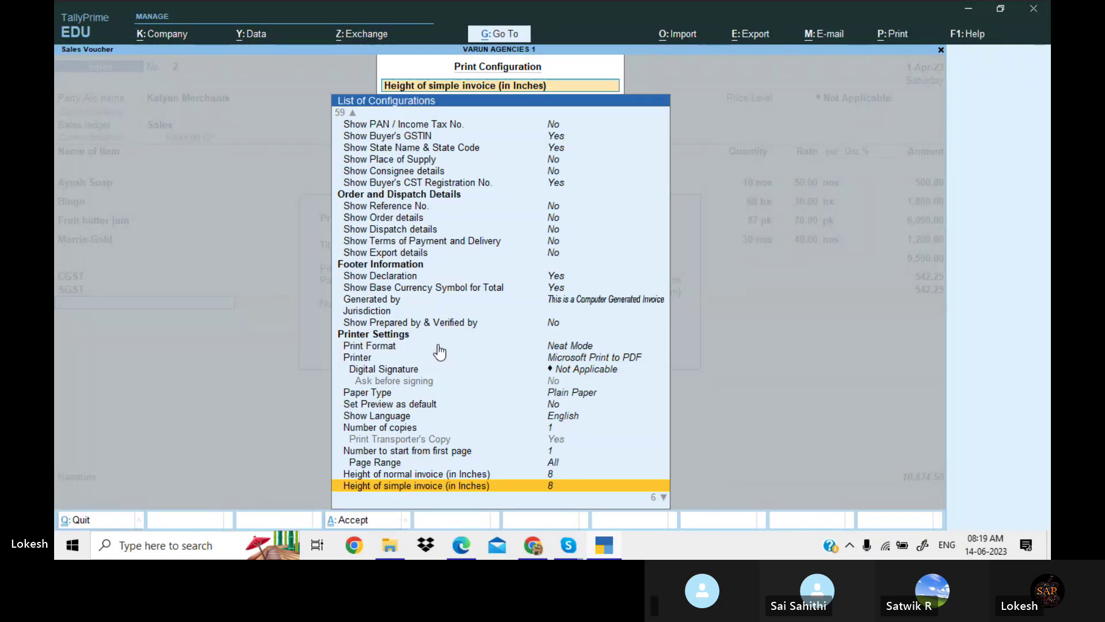
Step: Set the normal and simple invoice widths to 6.50 inches and return to the Print dialog
key(Down)
key(Down)
key(Down)
key(Up)
key(Up)
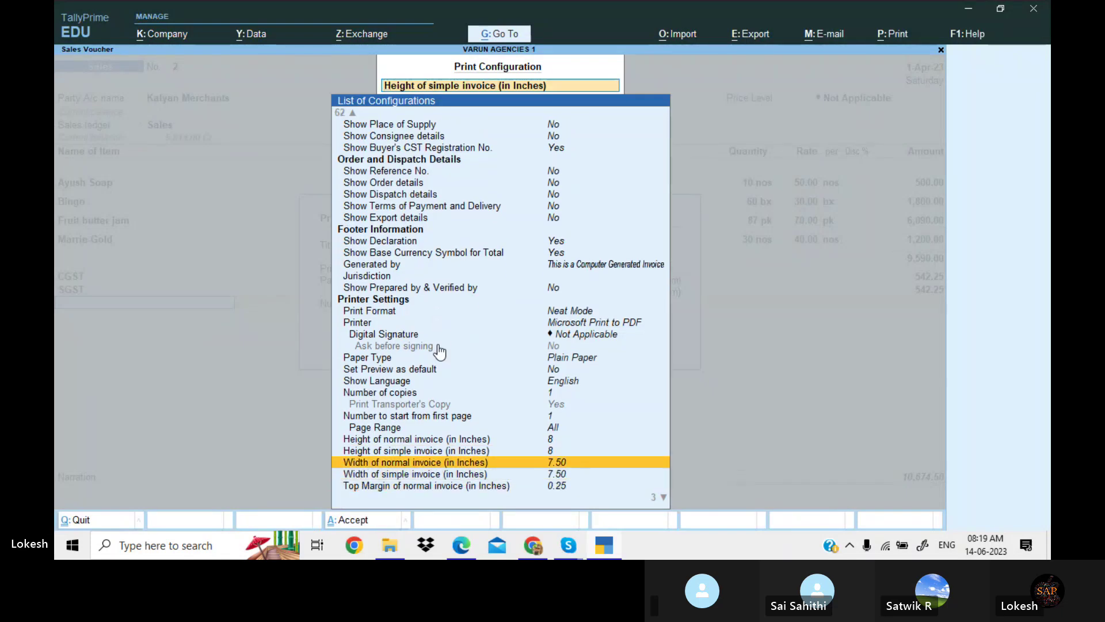
key(Return)
text(6.5)
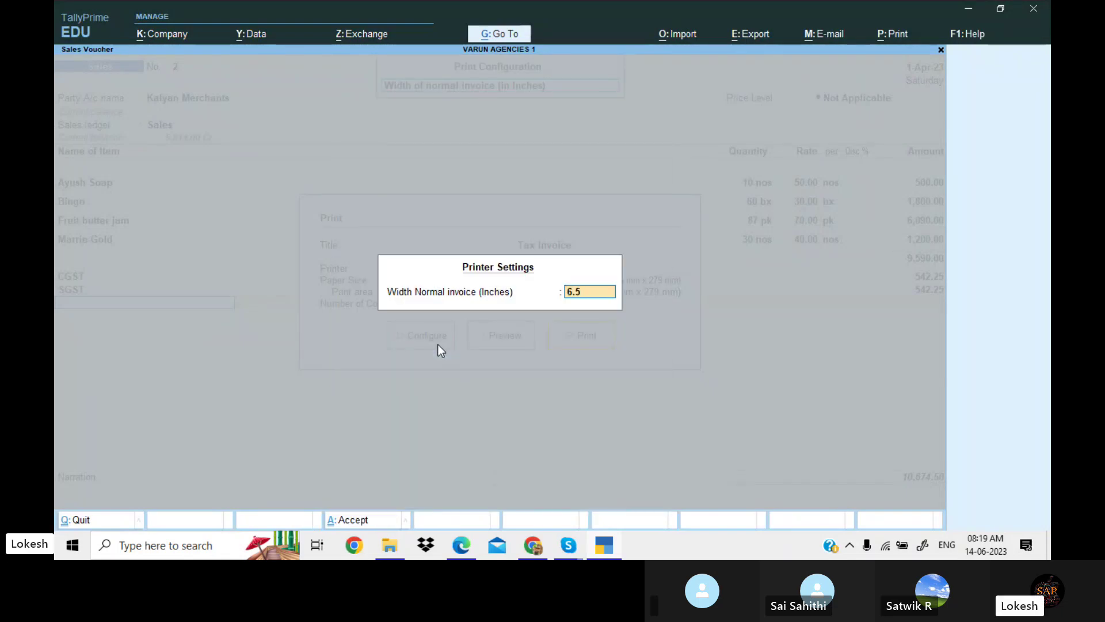
key(Return)
key(Down)
key(Return)
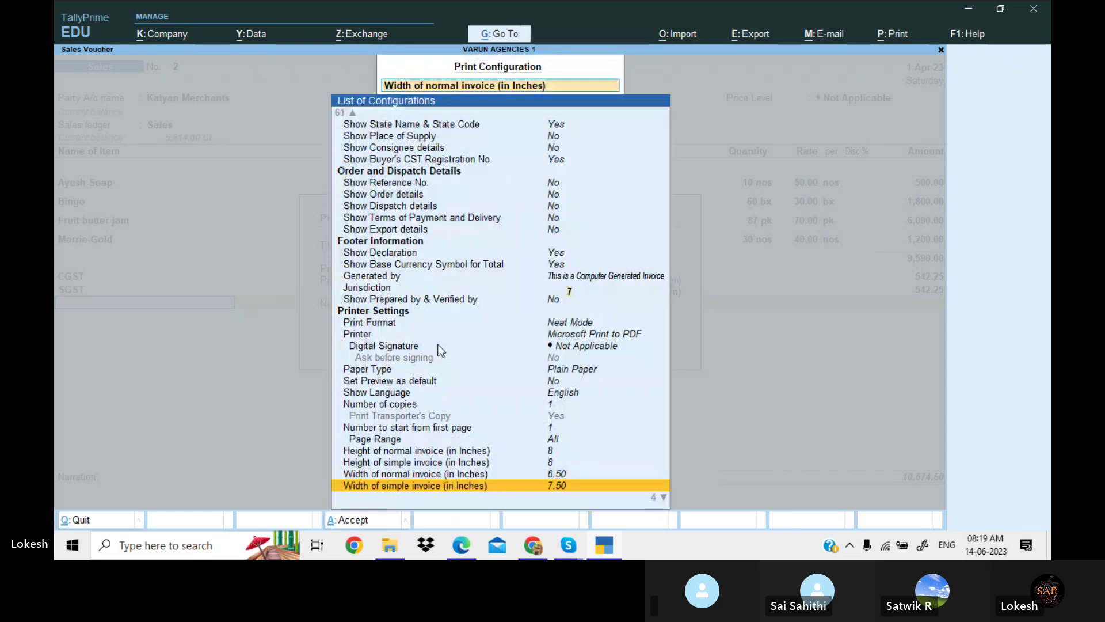
key(Return)
text(6.5)
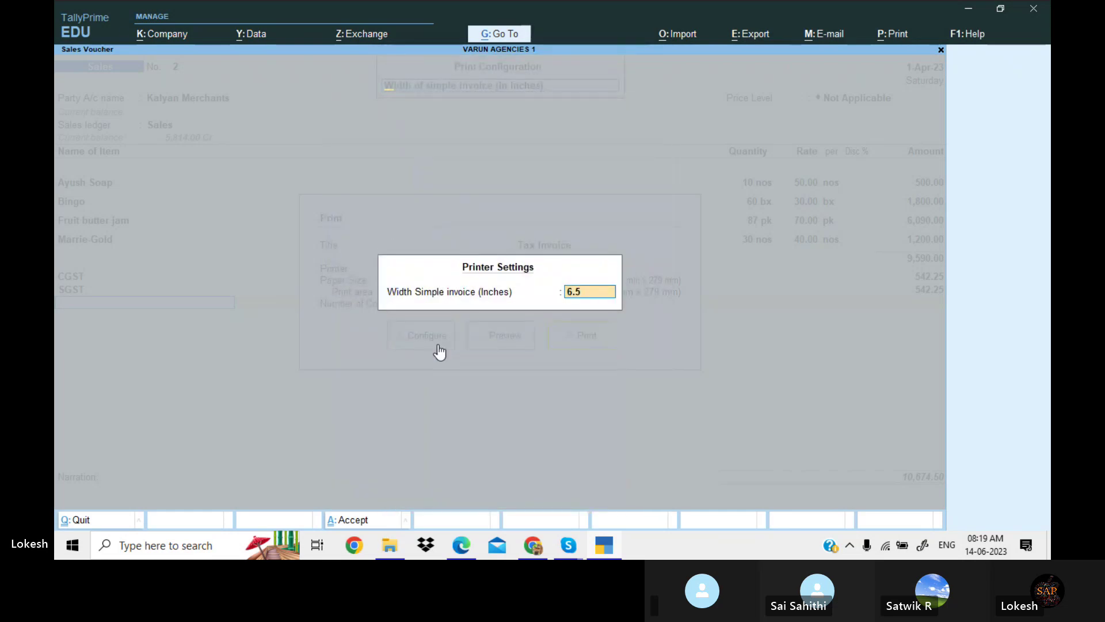
key(Return)
key(Down)
key(Down)
key(Down)
key(Down)
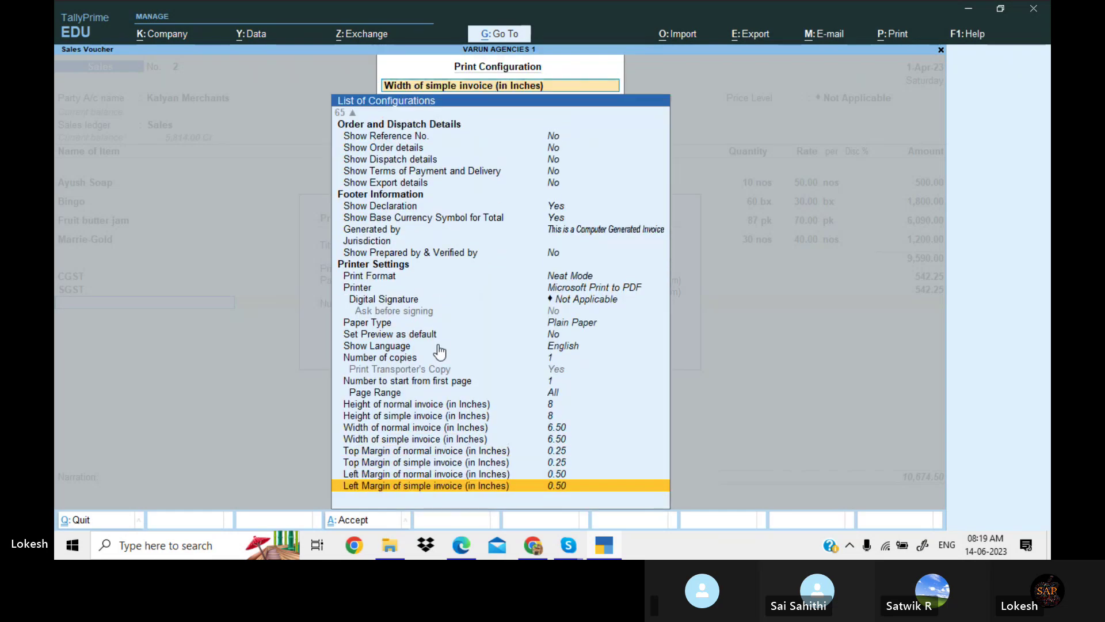
key(Escape)
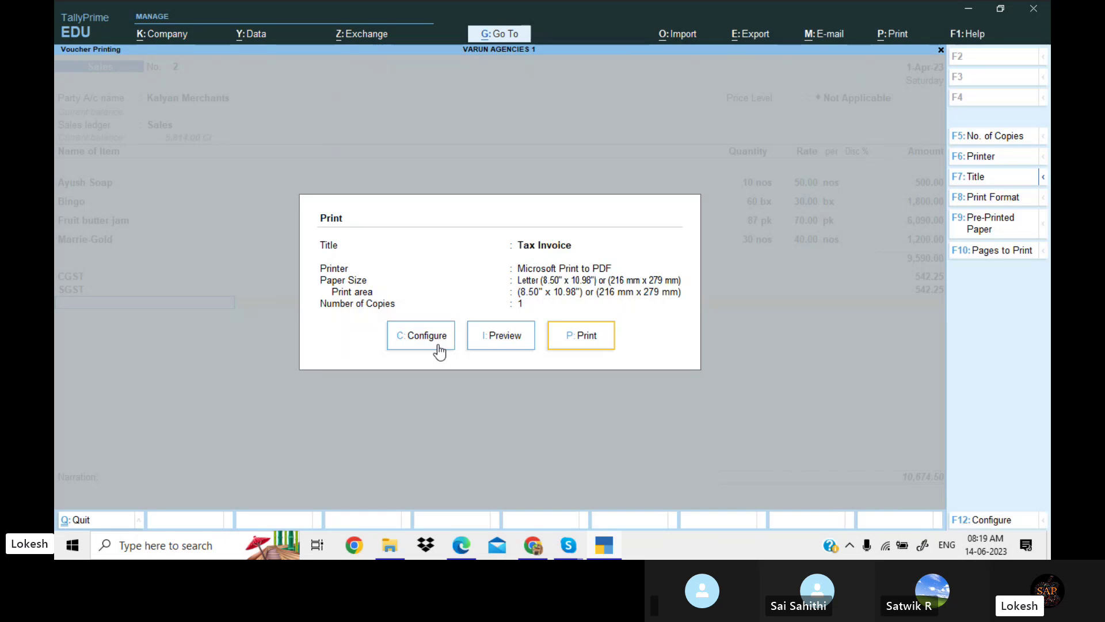
key(Right)
key(Return)
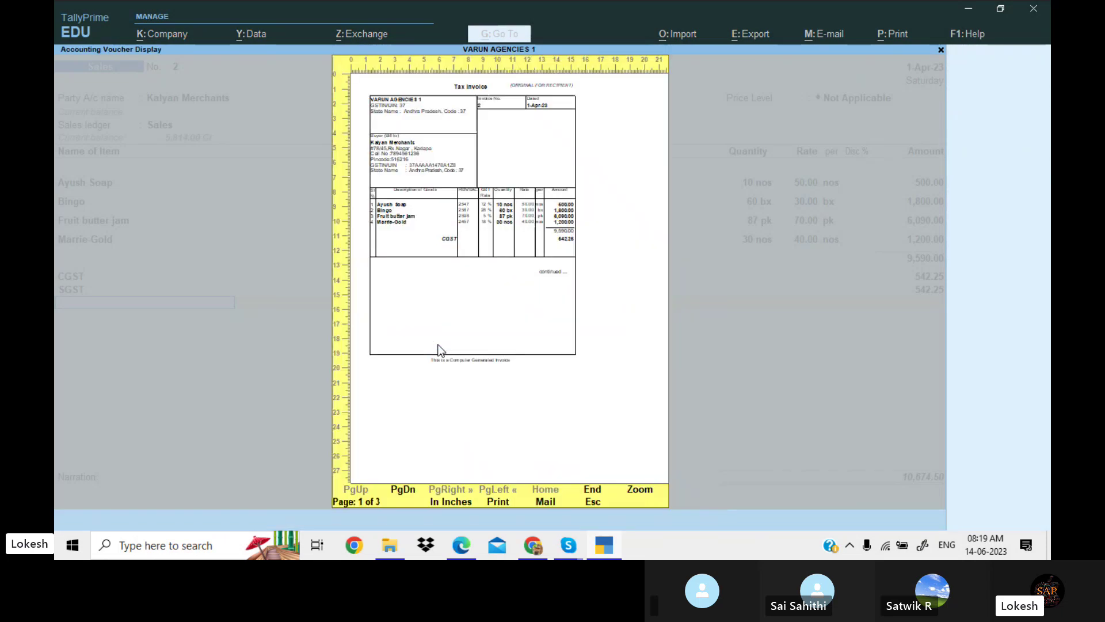
key(alt+z)
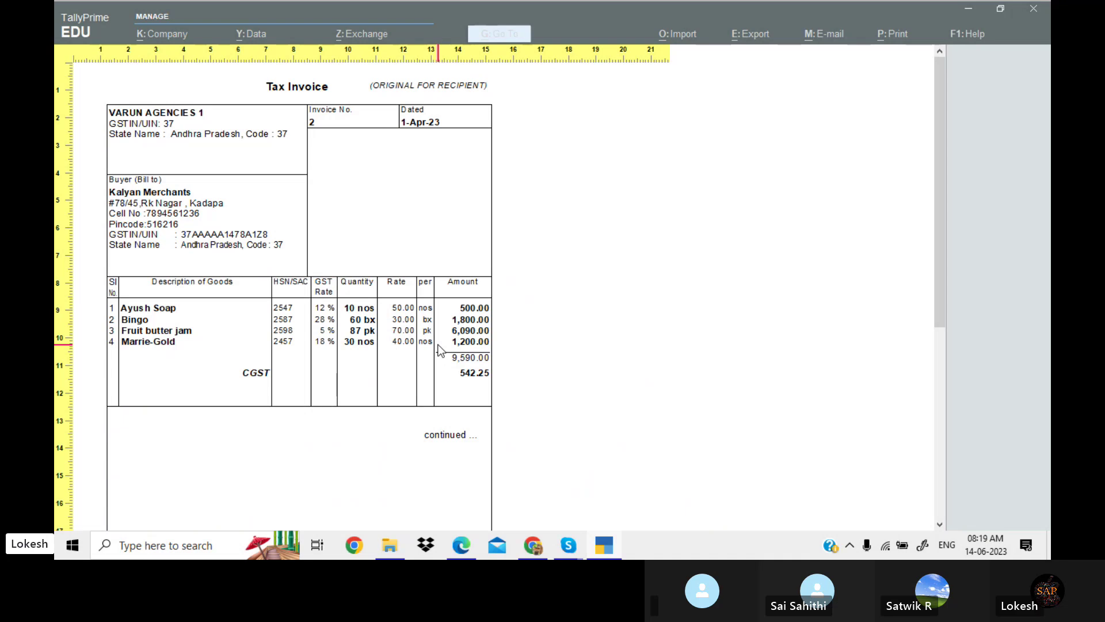
key(Escape)
key(Escape)
Step: Open Print Configuration with all options shown and go to the invoice size settings
click(440, 350)
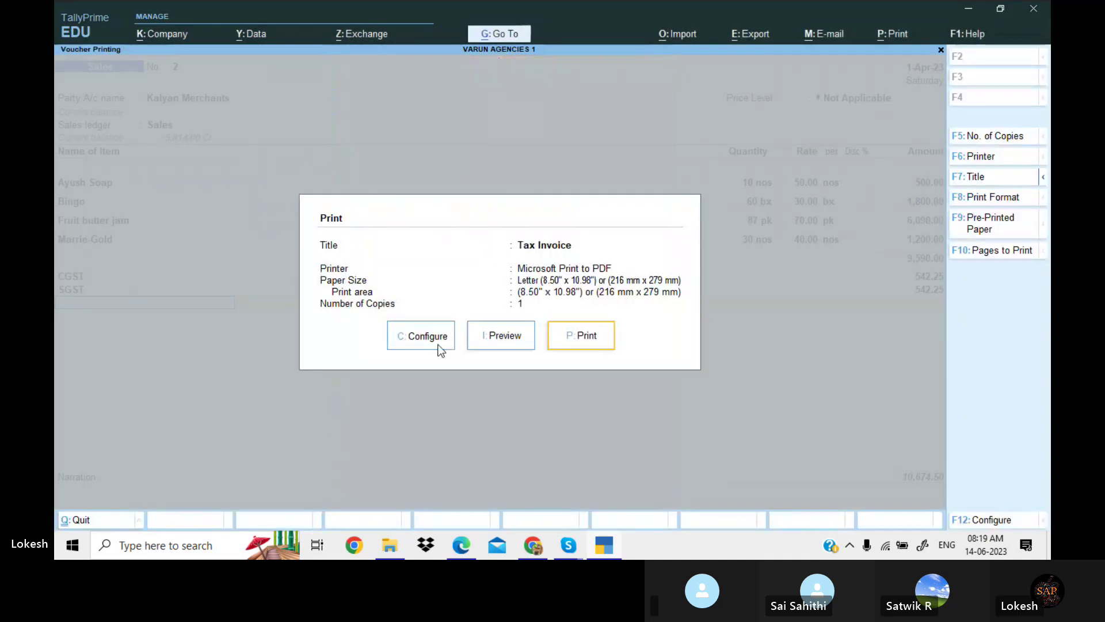
key(Up)
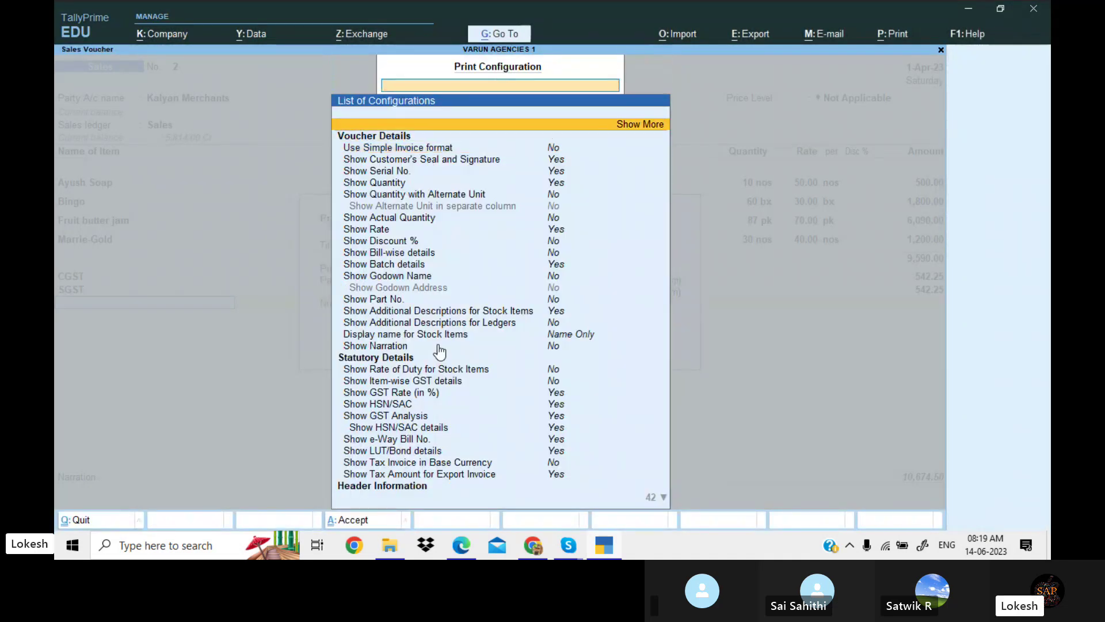
key(Return)
key(Down)
key(Down)
key(Down)
key(Down)
key(Down)
key(Down)
key(Down)
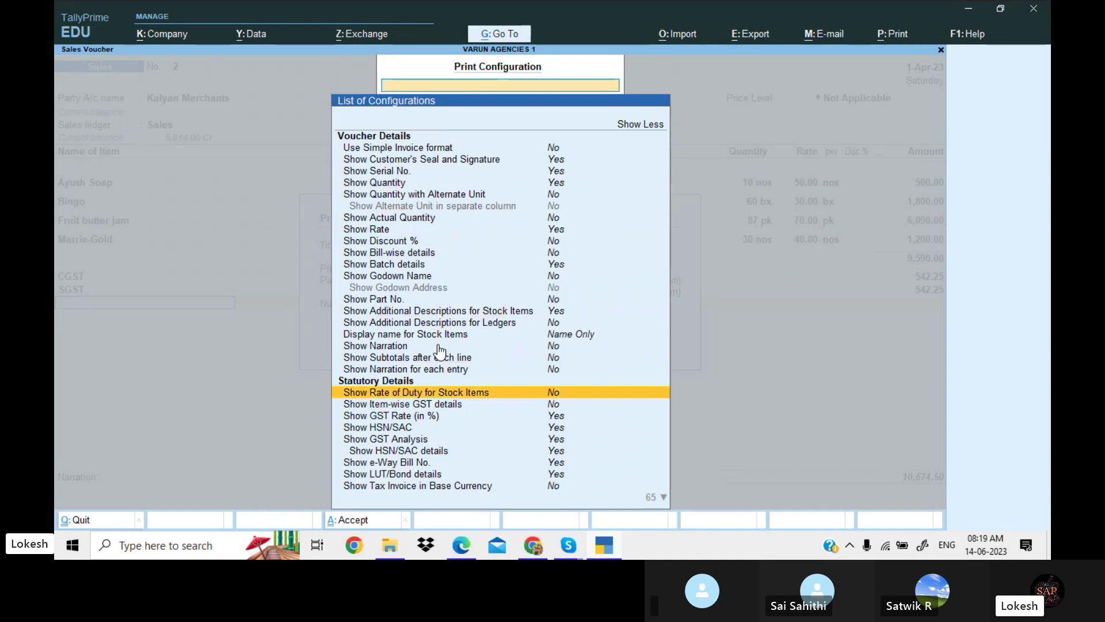
key(Down)
key(Down)
key(Down)
key(Down)
key(Down)
key(Down)
key(Down)
key(Down)
key(Down)
key(Down)
key(Down)
key(Down)
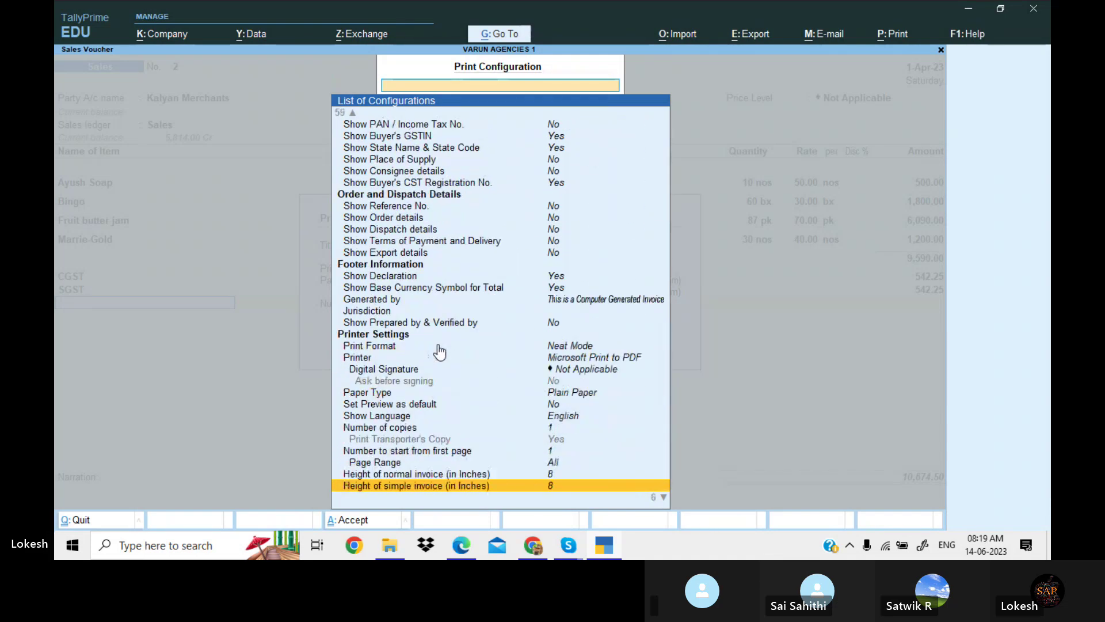
key(Down)
key(Down)
key(Down)
key(Up)
key(Up)
key(Up)
key(Up)
key(Up)
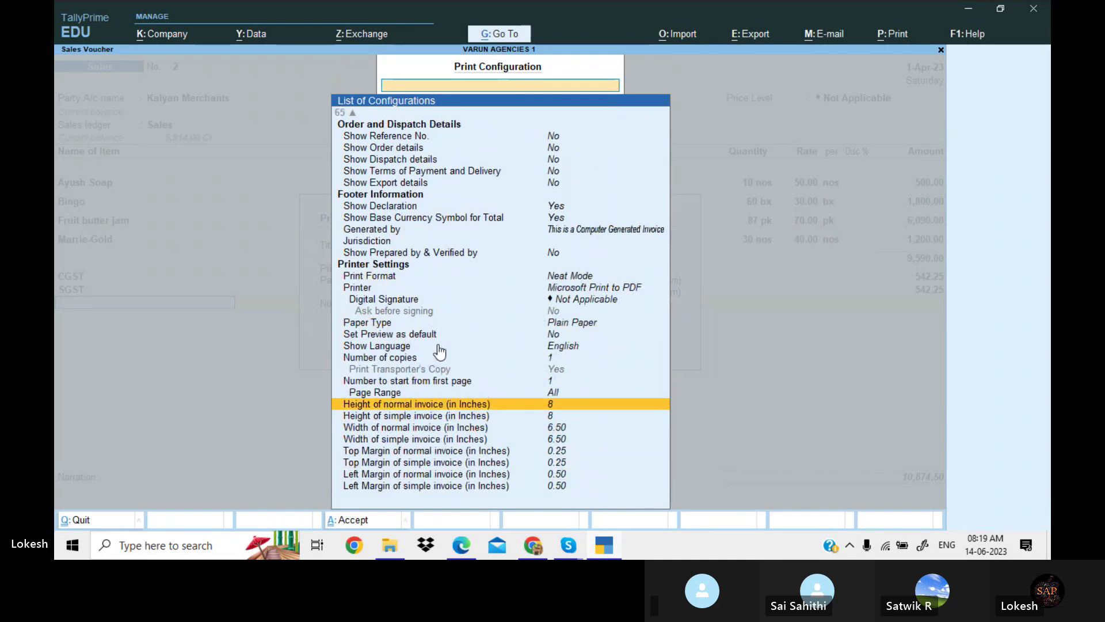
Step: Set both invoice heights to 10 and widths to 7.50 inches, then exit to the Print dialog
key(Return)
text(1)
text(1)
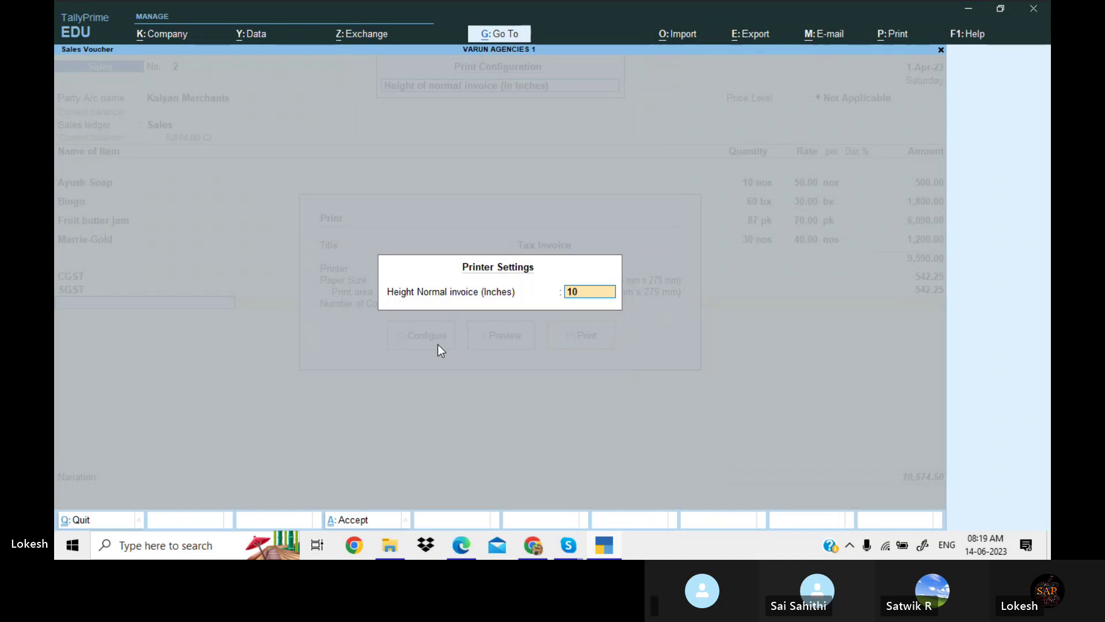
key(Return)
key(Return)
text(1)
text(0)
key(Return)
key(Return)
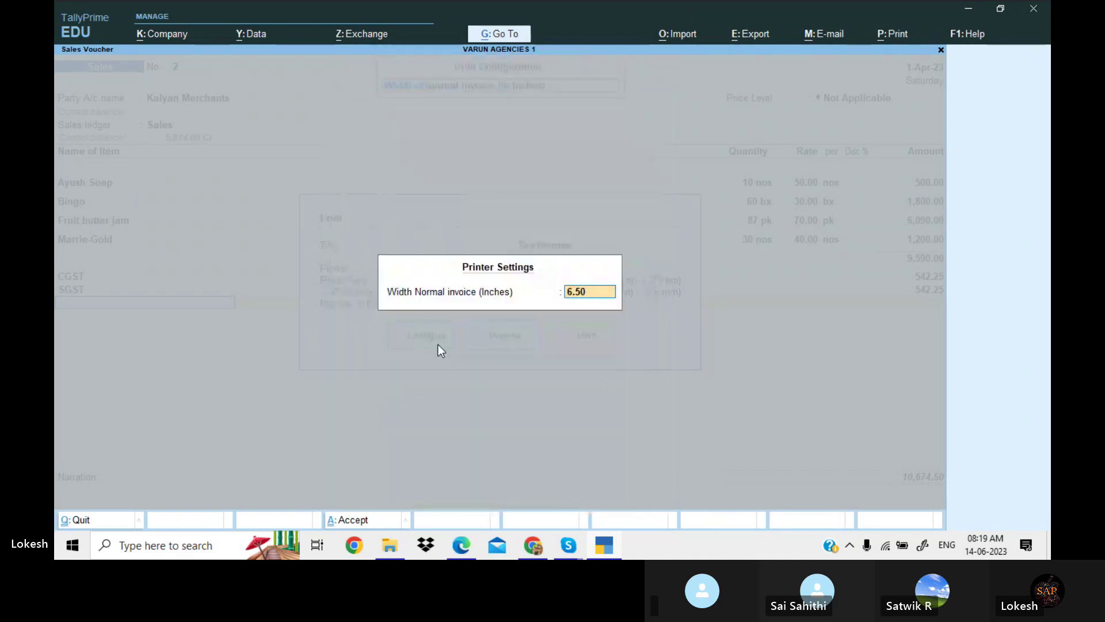
text(7.3)
key(Return)
key(Return)
text(7)
text(.50)
key(Return)
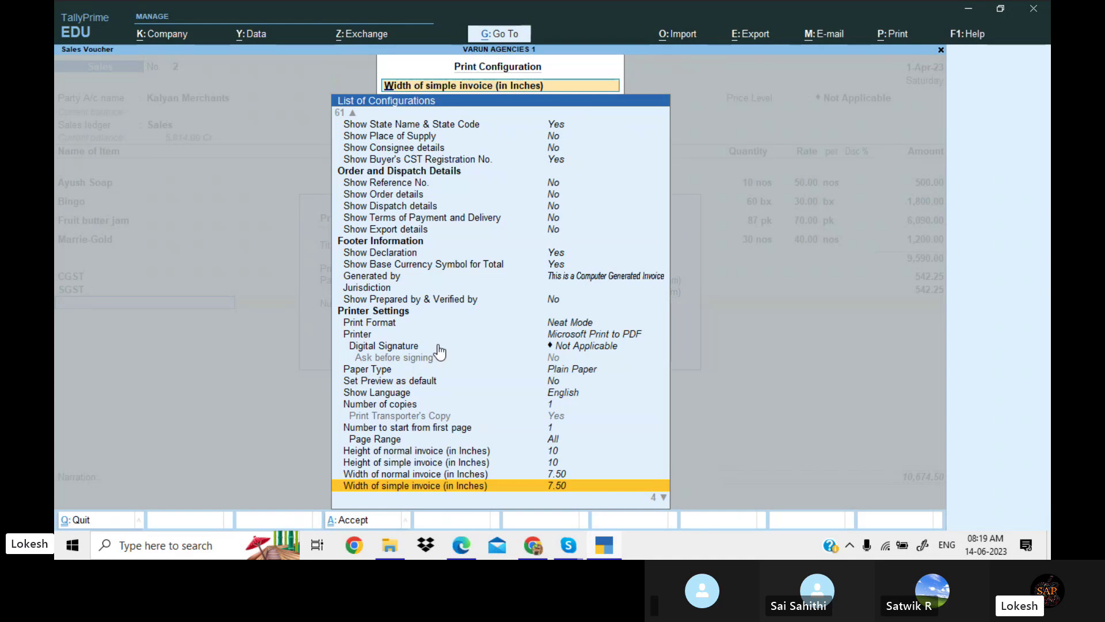
key(Escape)
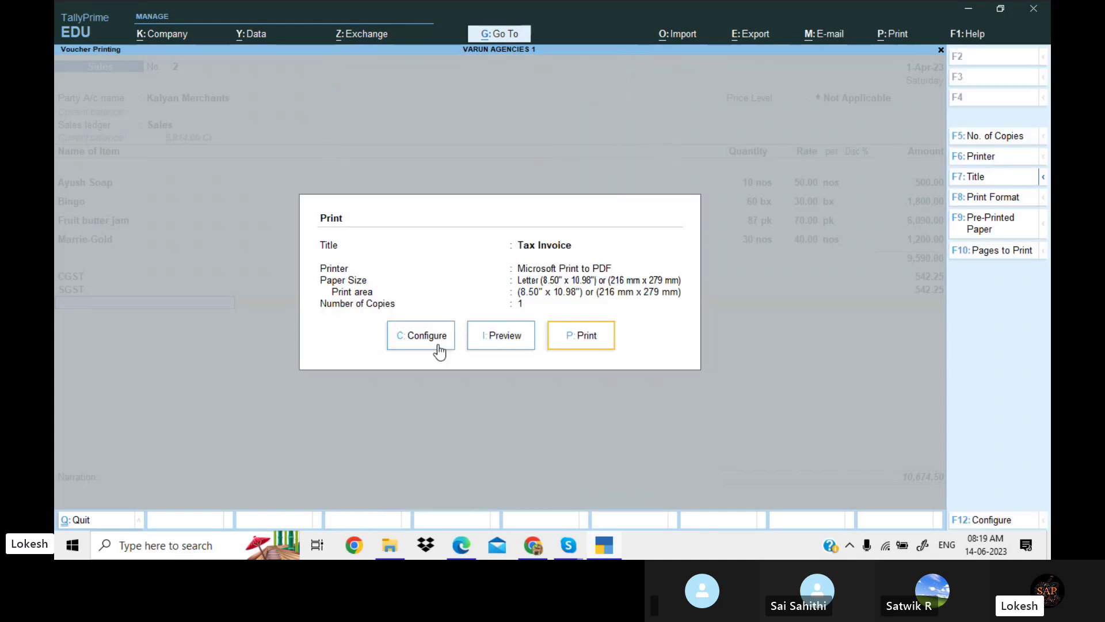
Step: Preview the Tax Invoice, zoom and scroll to confirm it fits one page, then close it
key(Right)
key(Return)
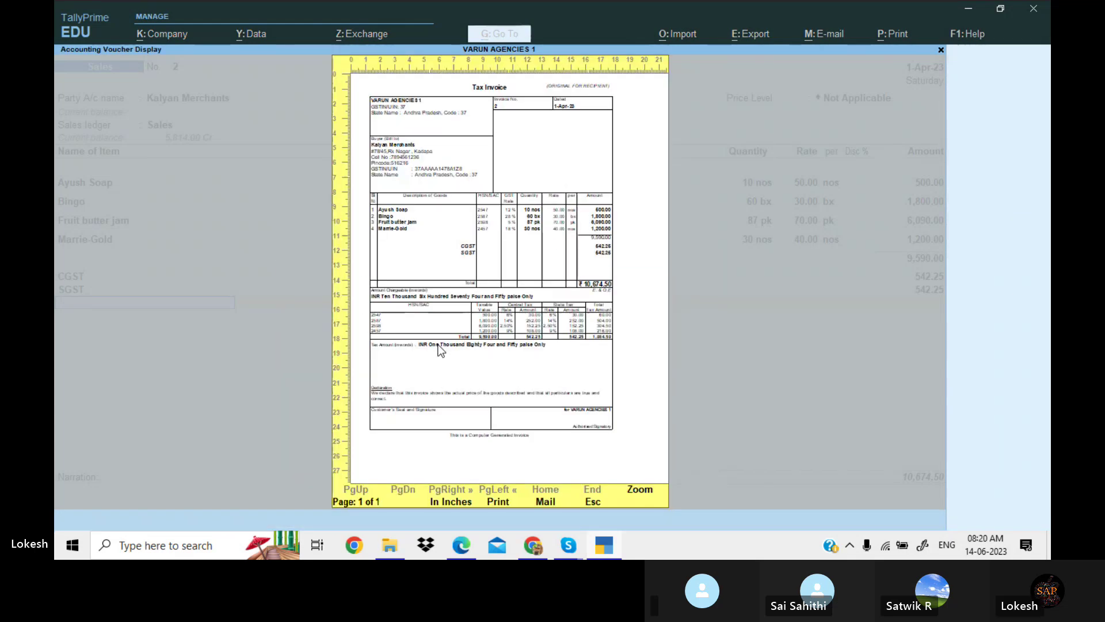
click(441, 349)
scroll(440, 350, down, 3)
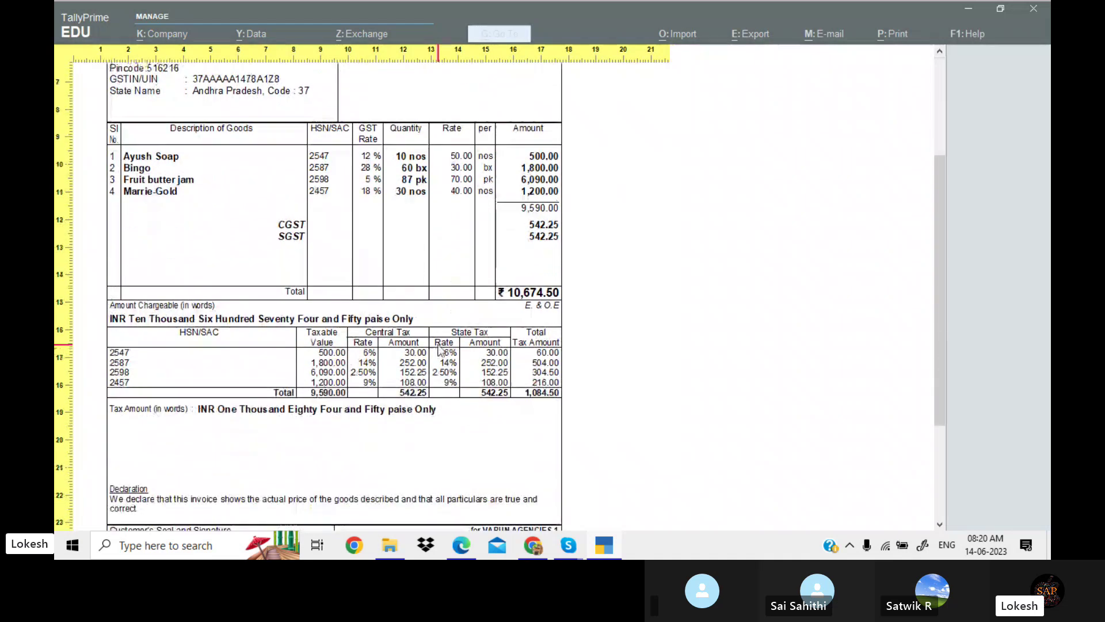
scroll(440, 350, down, 3)
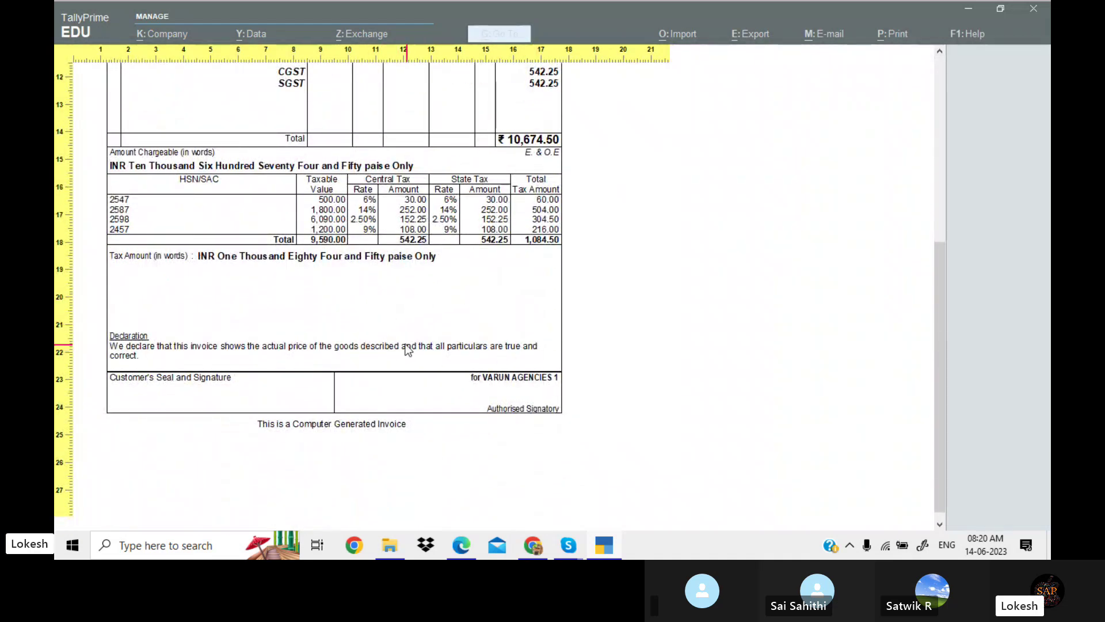
click(426, 361)
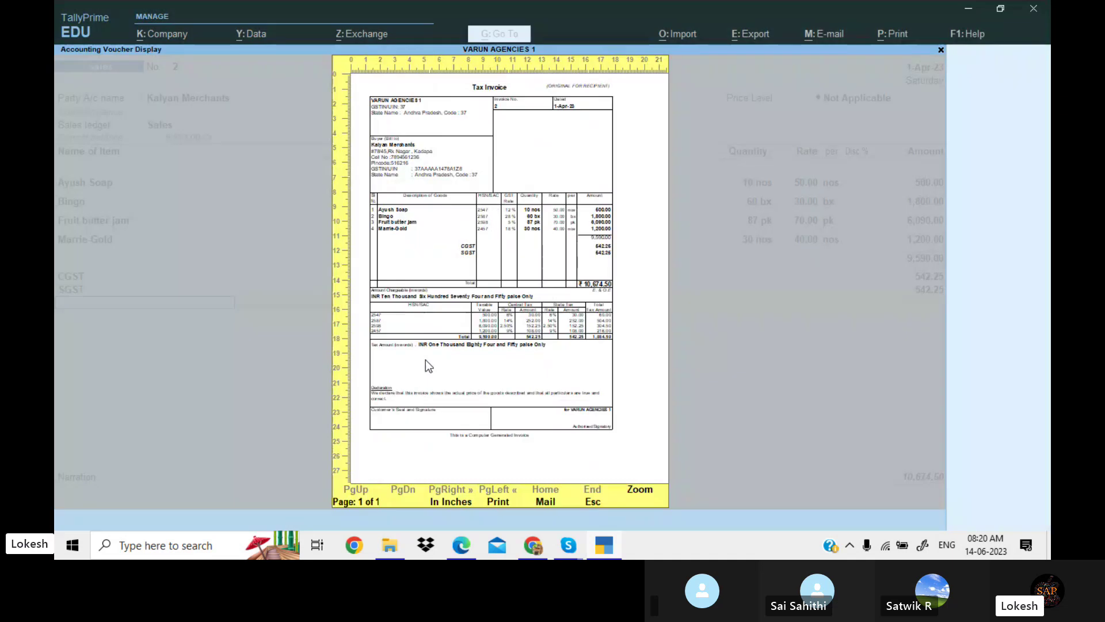
key(Escape)
key(Escape)
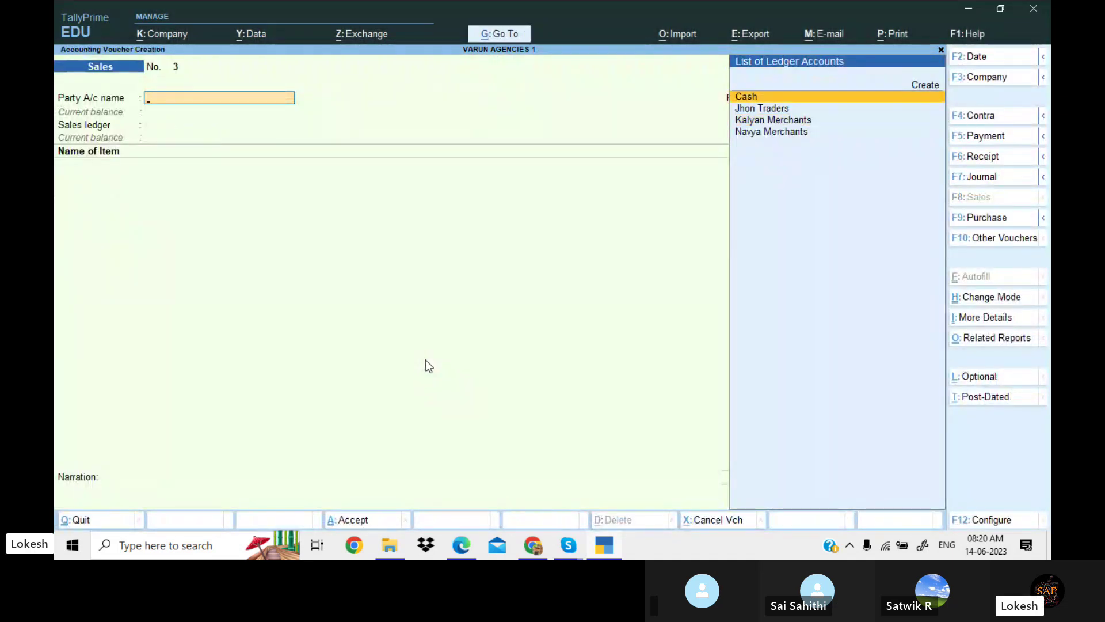
Step: Start a new ledger named 'Sbi Bank' under the Bank Accounts group
key(Escape)
key(Up)
key(Up)
key(Up)
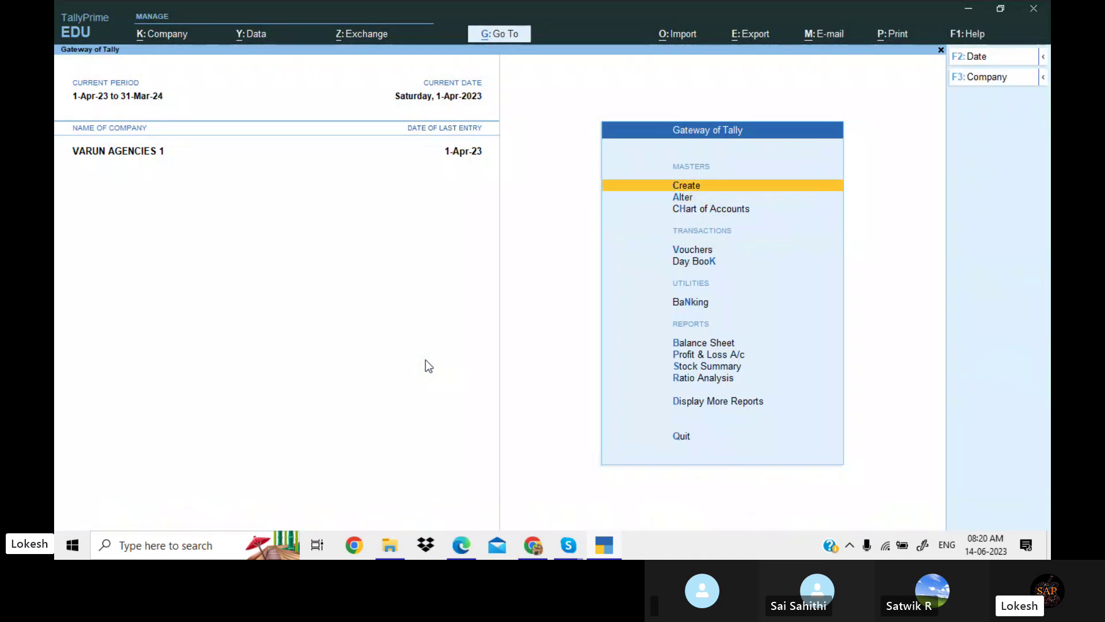
key(Return)
key(Return)
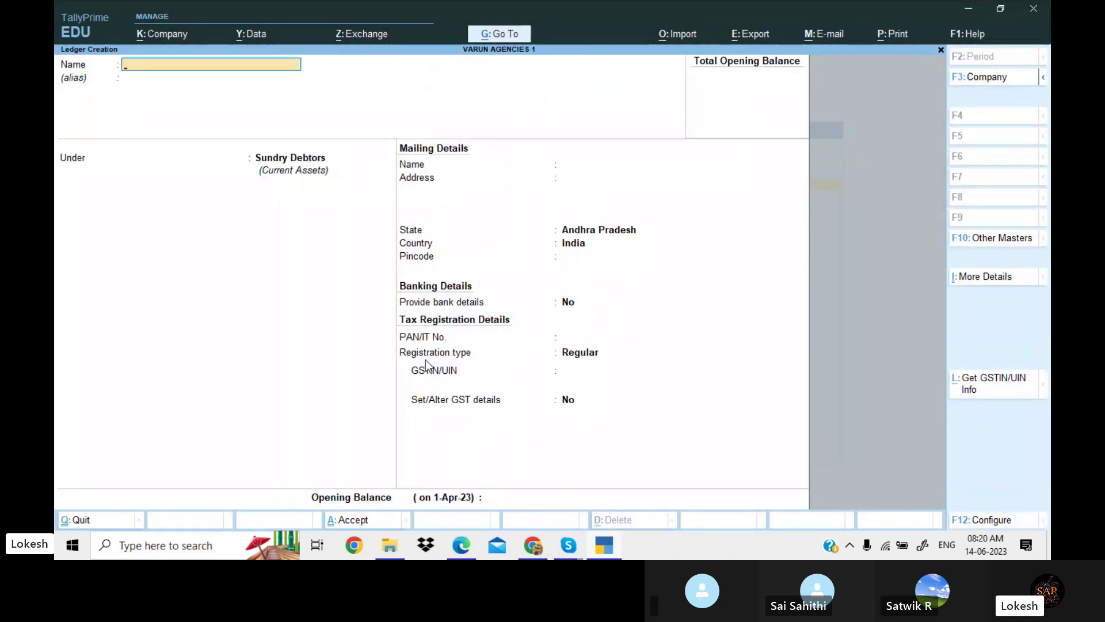
text(Sbi Bank)
key(Return)
key(Return)
text(Ba)
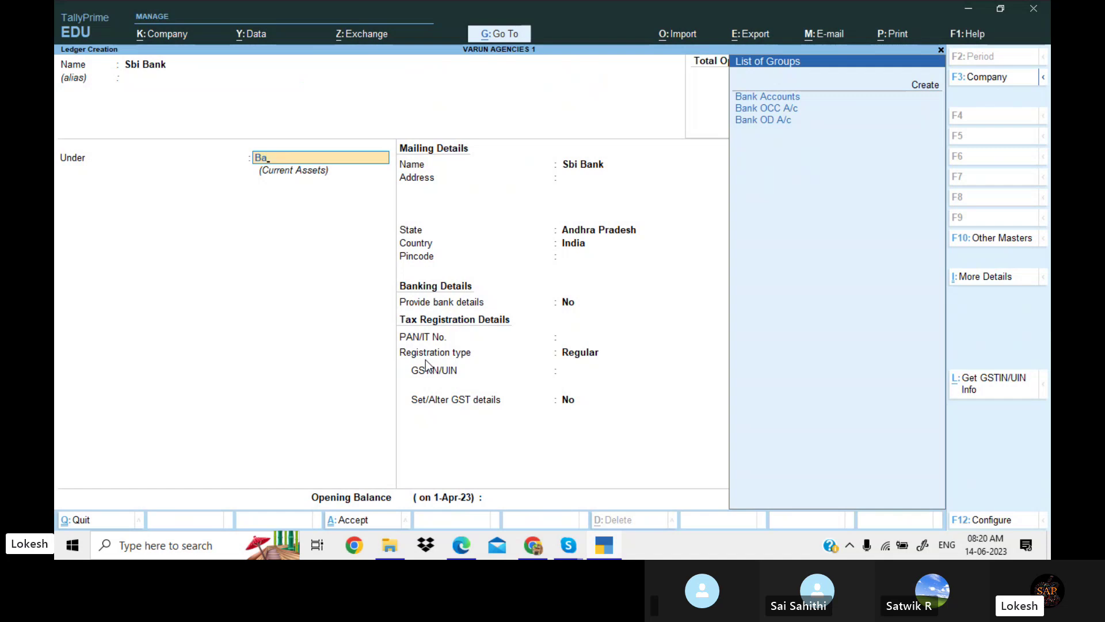
Step: Enter the bank account number, IFS code SBI78965412 and SWIFT code 874586
key(Return)
text(7)
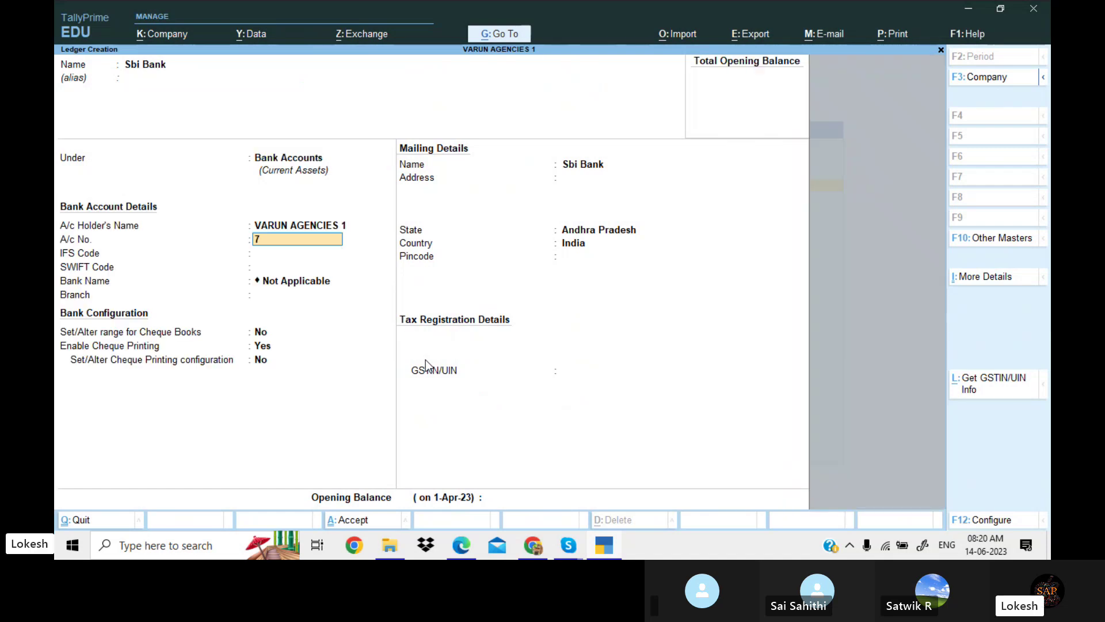
text(418529)
text(65)
key(Return)
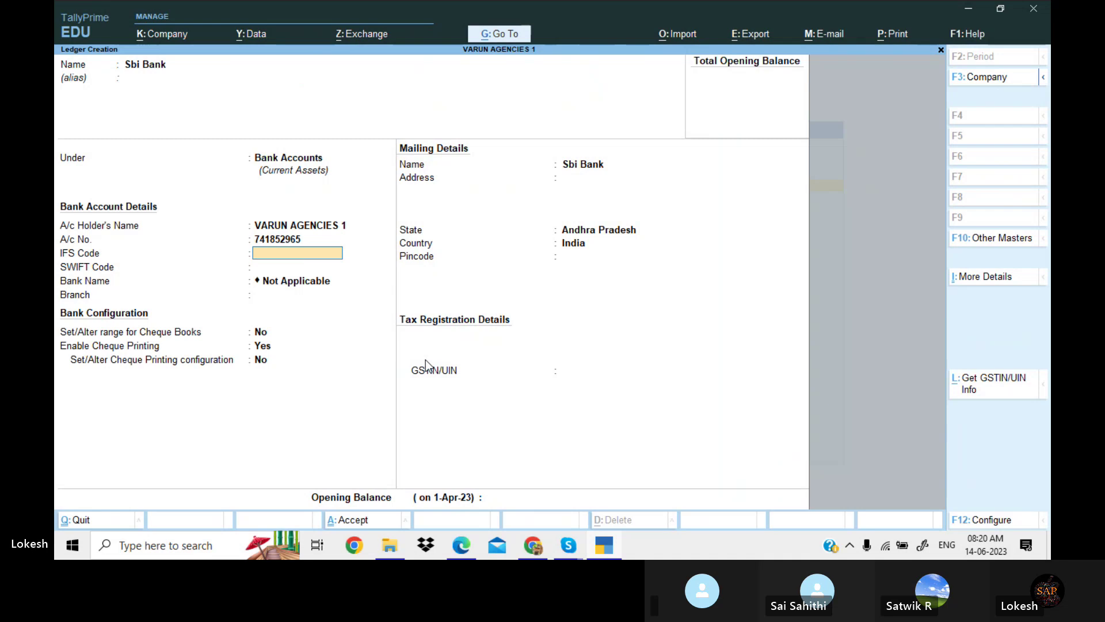
text(SBI)
text(7896)
text(5412)
key(Return)
text(8)
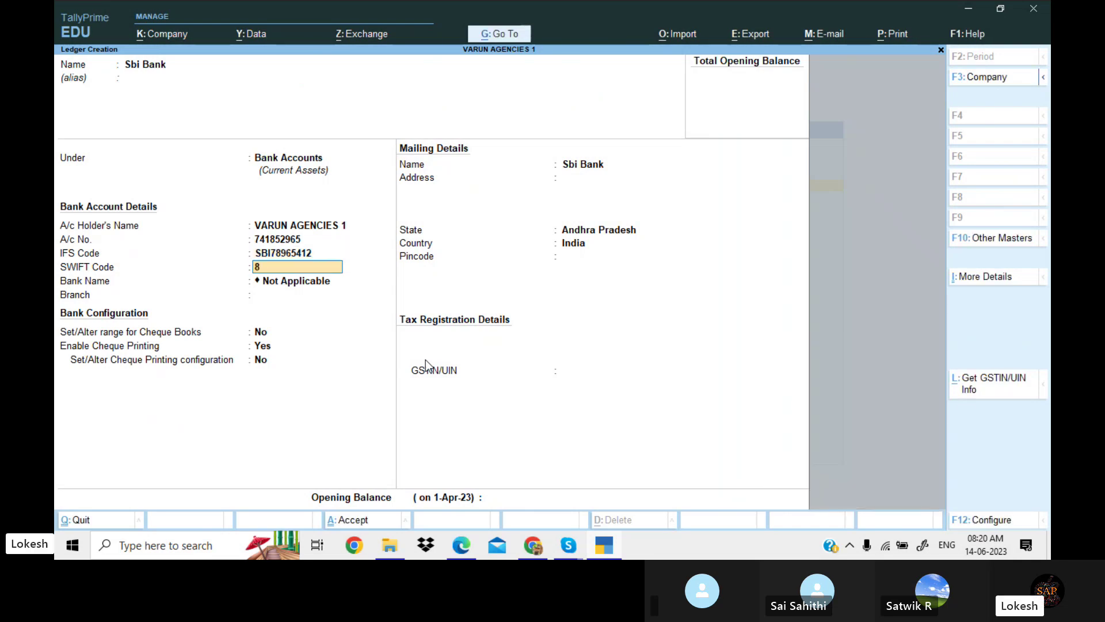
text(74586)
key(Return)
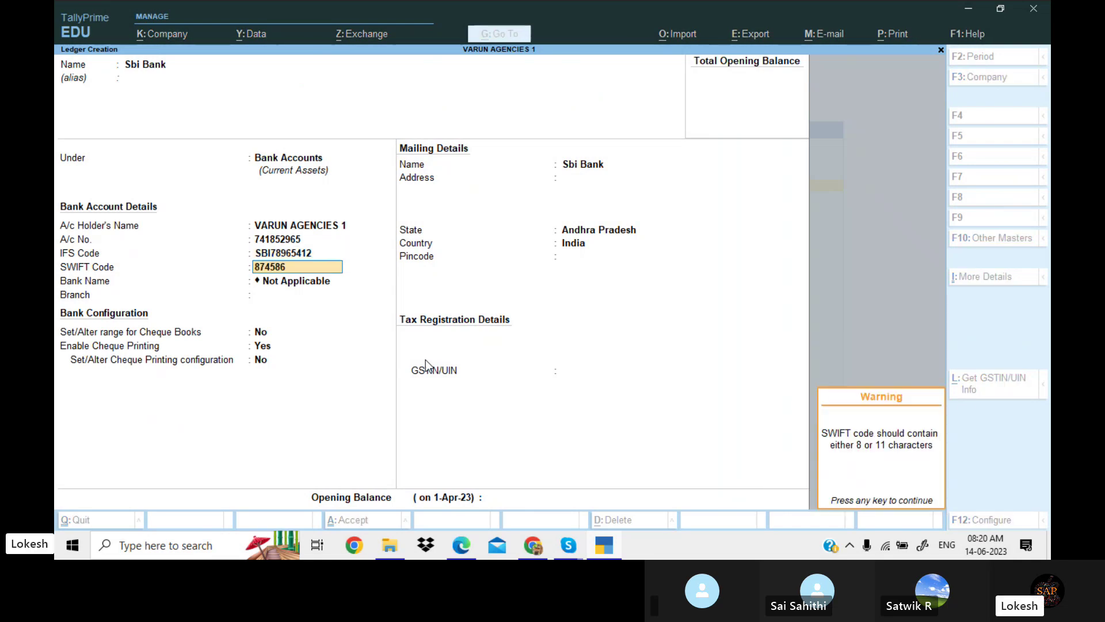
key(Return)
Step: Enter KADAPA as the branch, save the ledger and return to Gateway of Tally
text(KA)
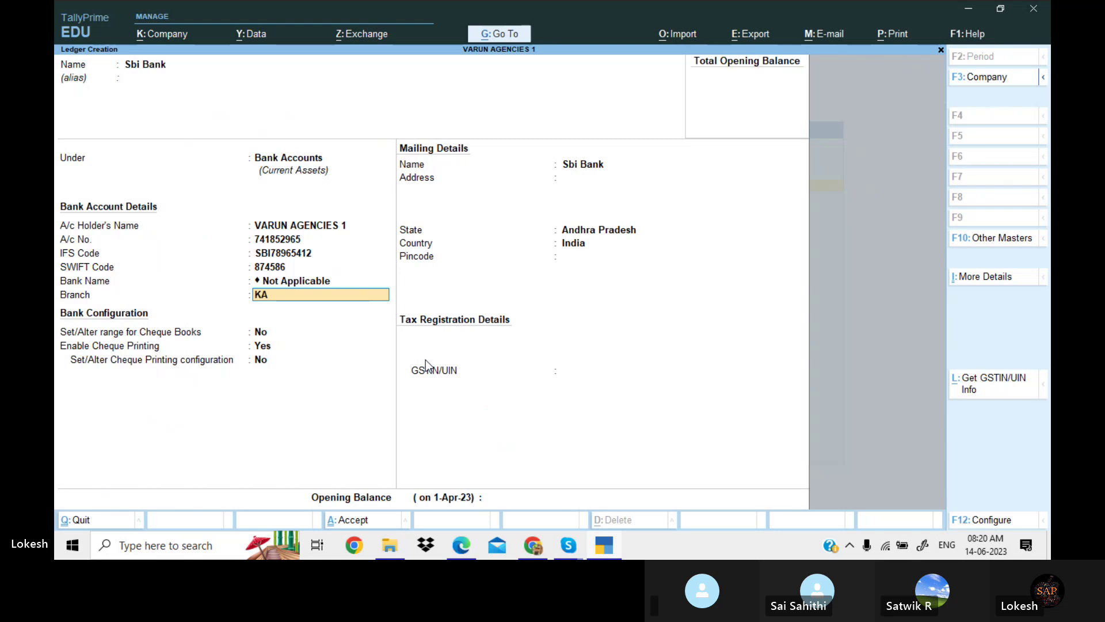
text(DAPA)
key(Return)
key(Return)
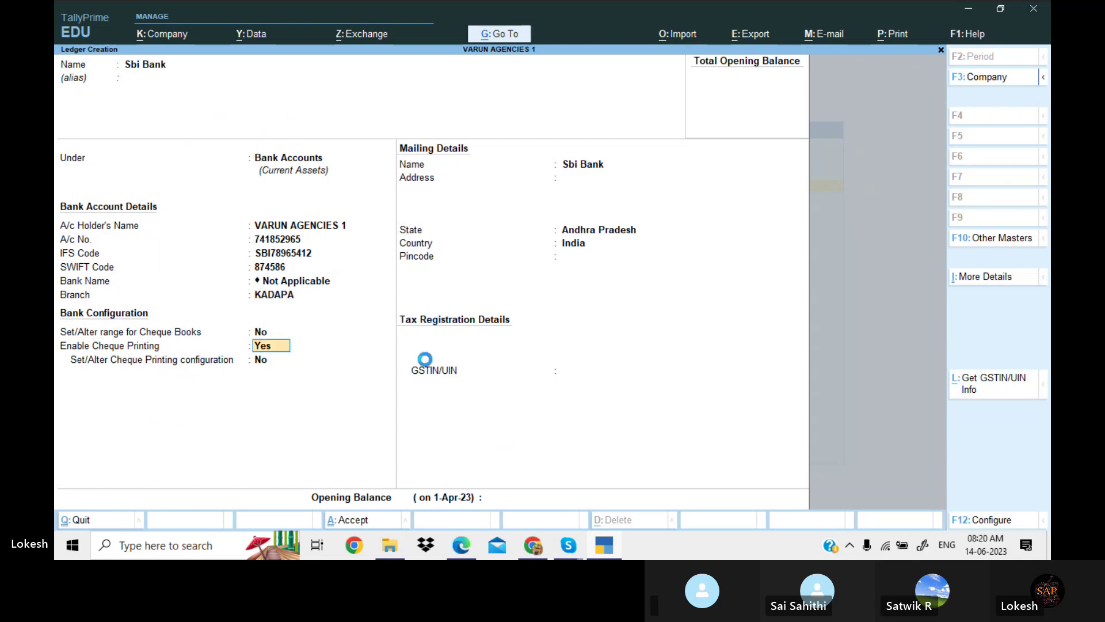
key(Return)
key(Return)
key(Return)
key(Return)
key(Return)
key(Return)
key(Return)
key(Return)
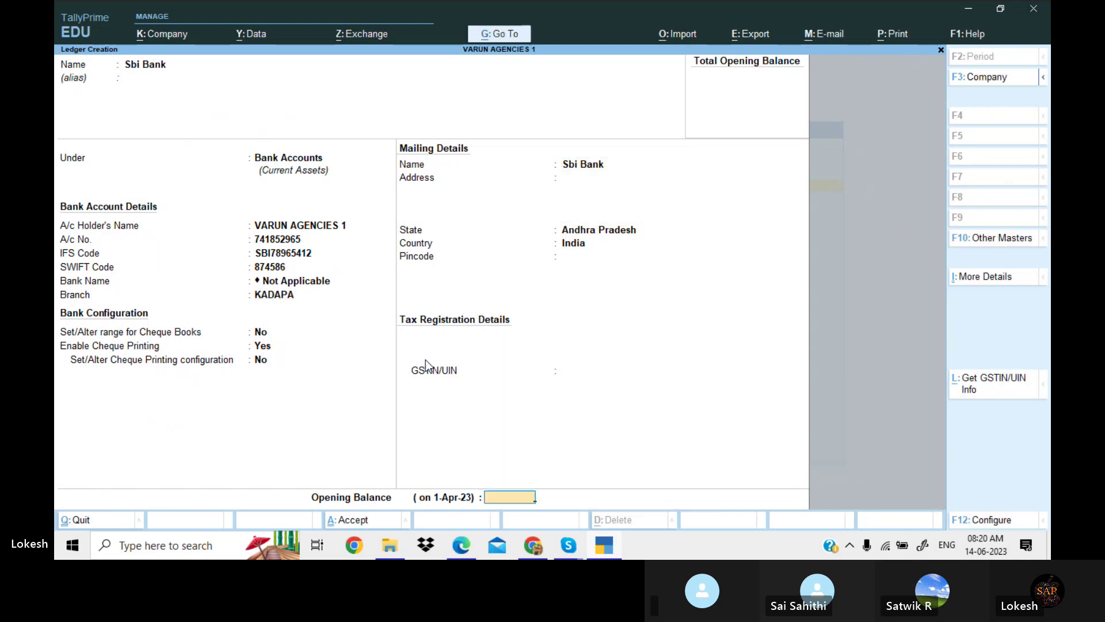
key(Return)
key(Return)
key(Escape)
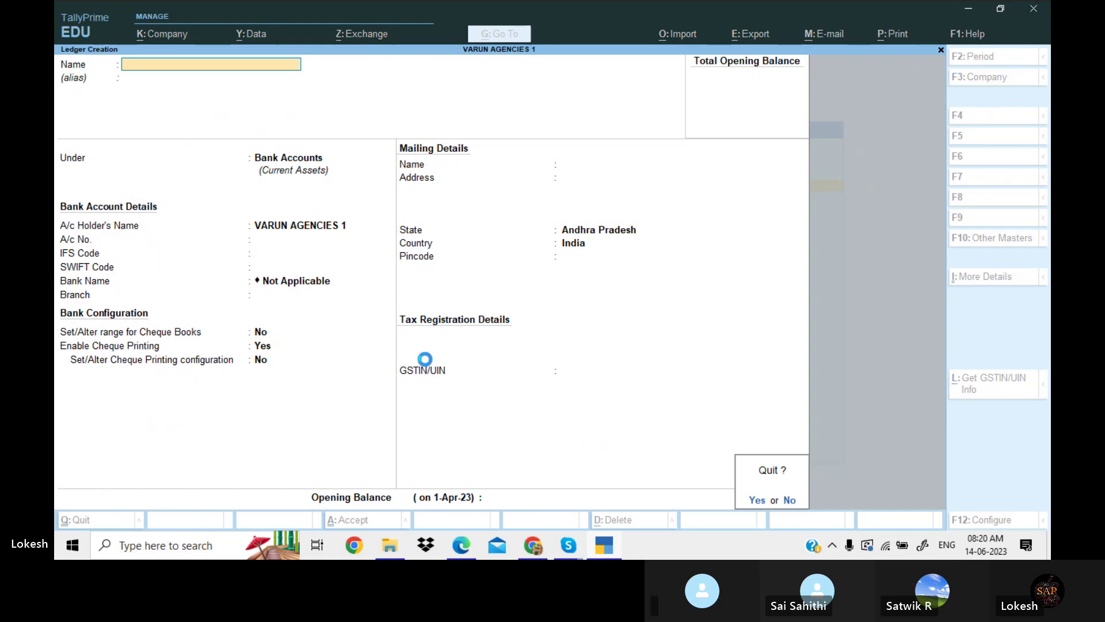
key(Return)
key(Down)
Step: Open the Kalyan Merchants sales voucher from the Day Book for alteration
key(Down)
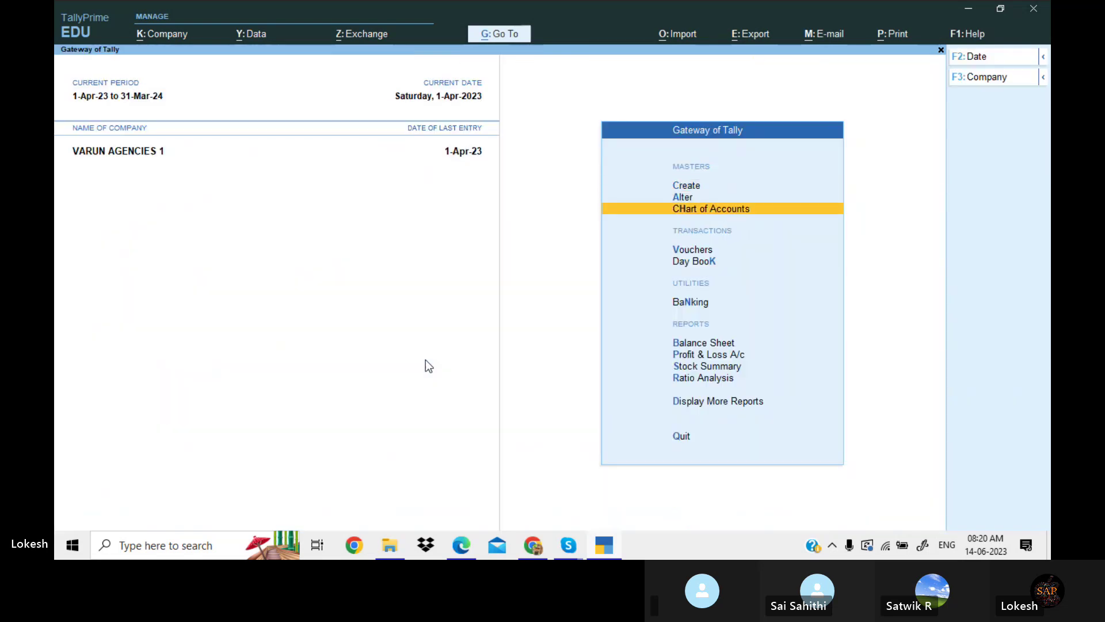
key(Down)
key(Down)
key(Return)
key(Down)
key(Down)
key(Down)
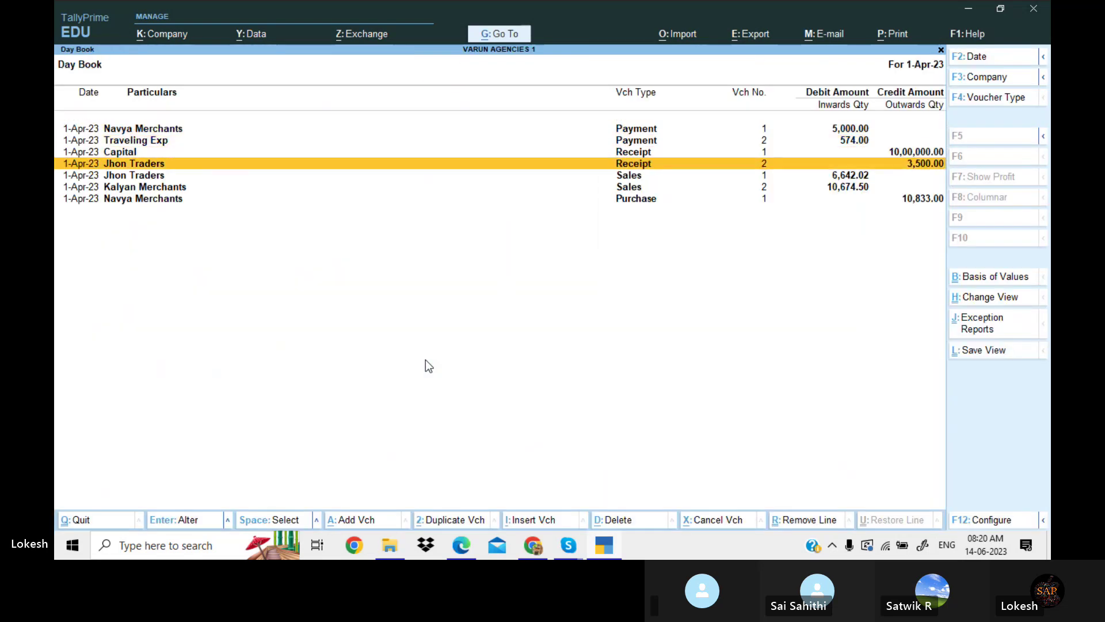
key(Down)
key(Down)
key(Return)
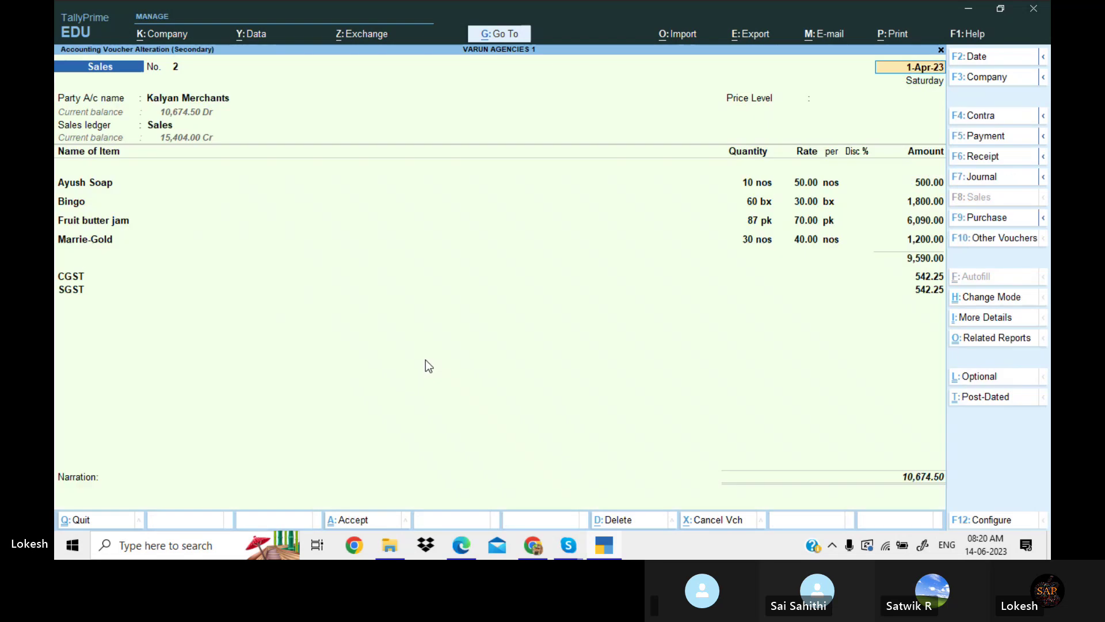
Step: Open the voucher's print configuration and locate the Show Bank details option
key(alt+p)
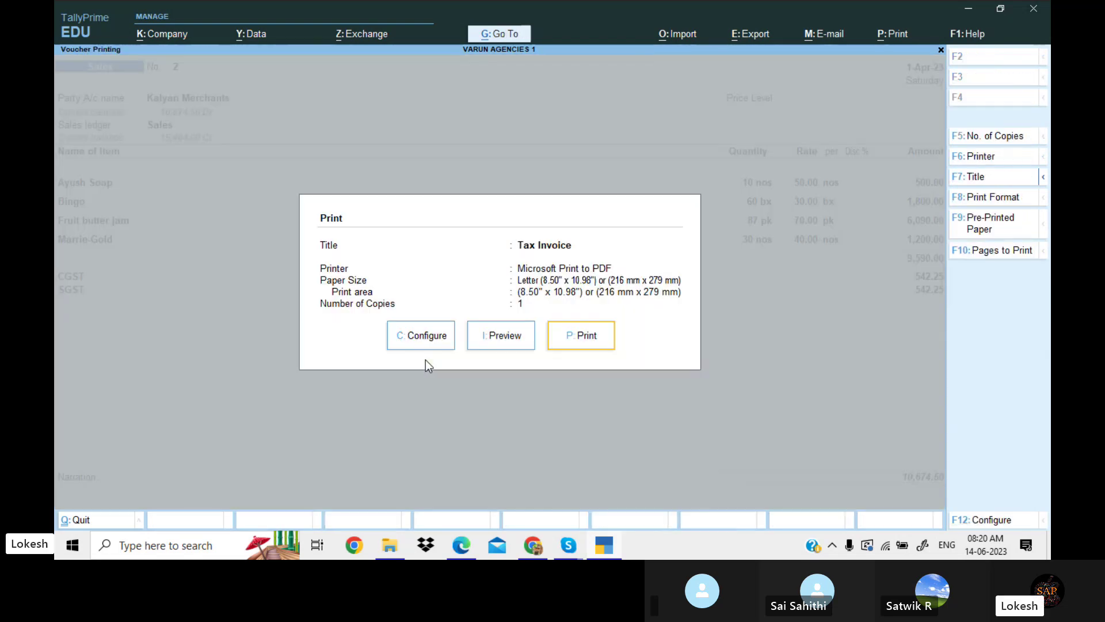
key(c)
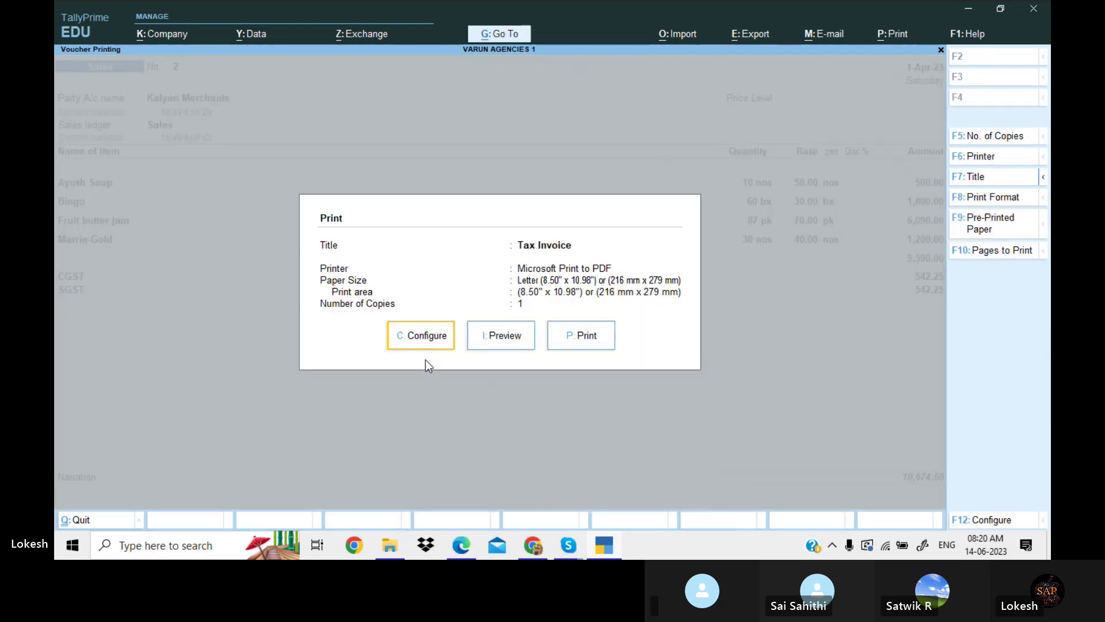
key(Down)
key(Down)
key(Down)
key(Down)
key(Down)
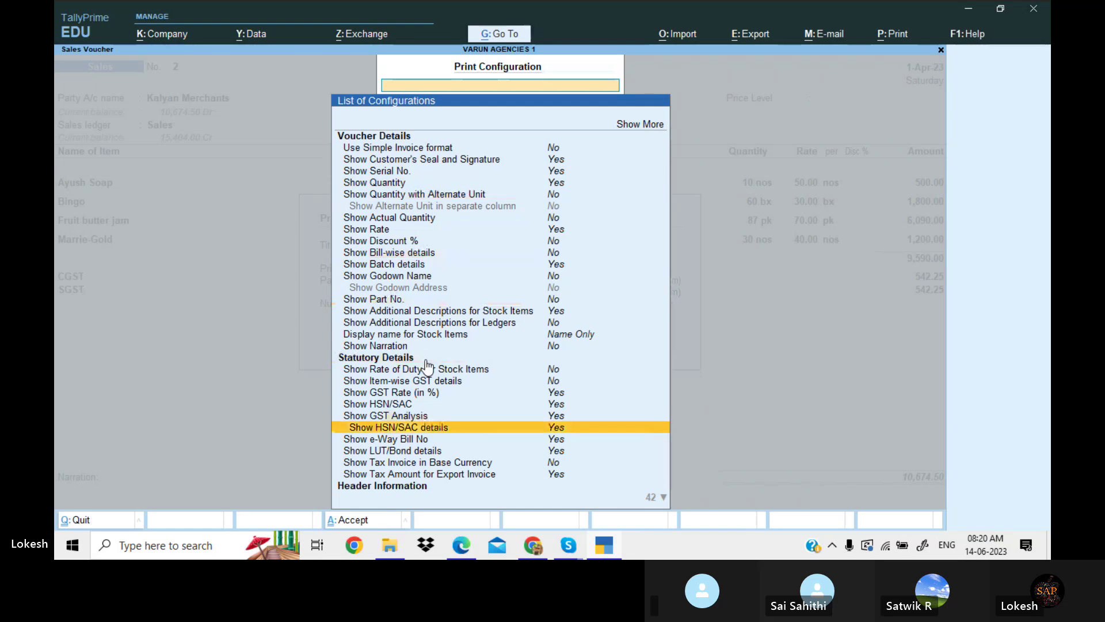
key(Down)
key(Down)
key(Down)
key(Down)
key(Down)
key(Down)
key(Down)
key(Down)
key(Down)
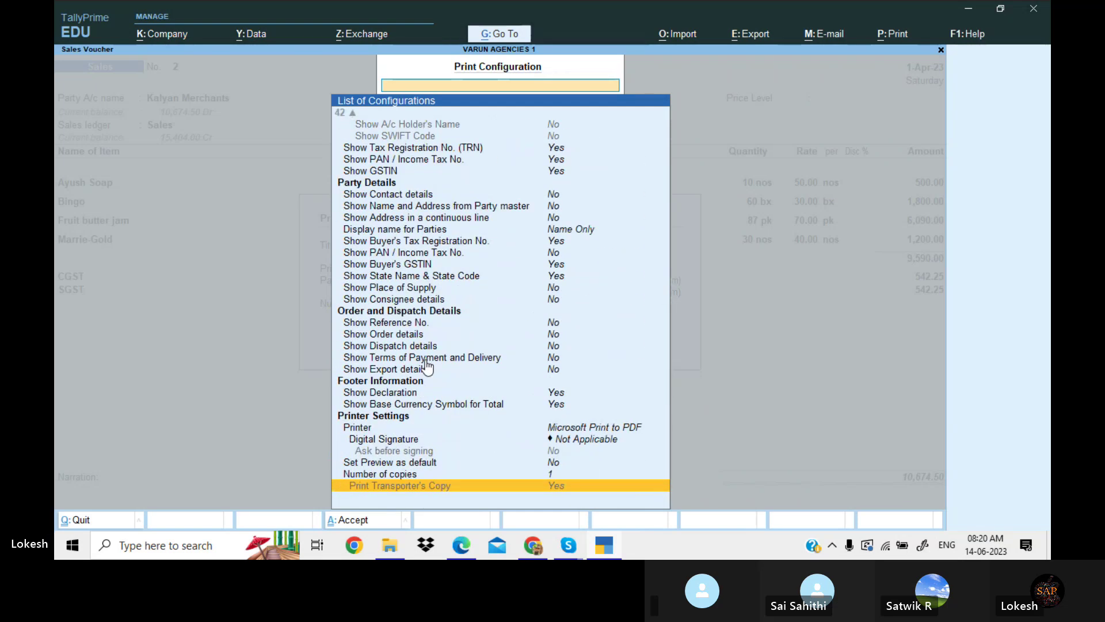
key(Up)
key(Up)
key(Up)
key(Up)
key(Up)
key(Up)
key(Up)
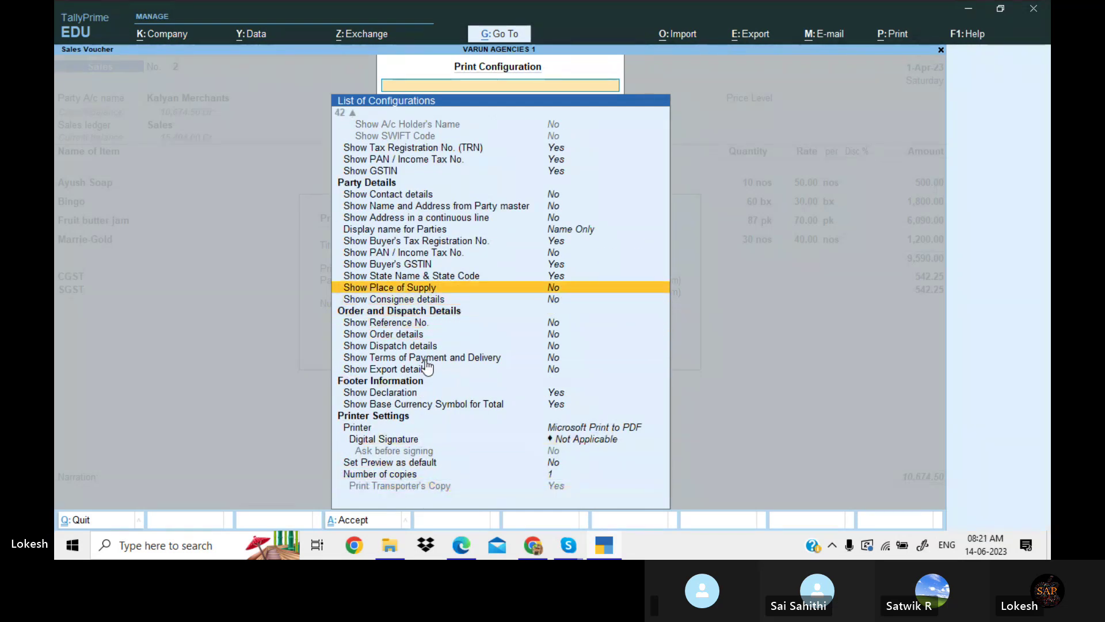
key(Up)
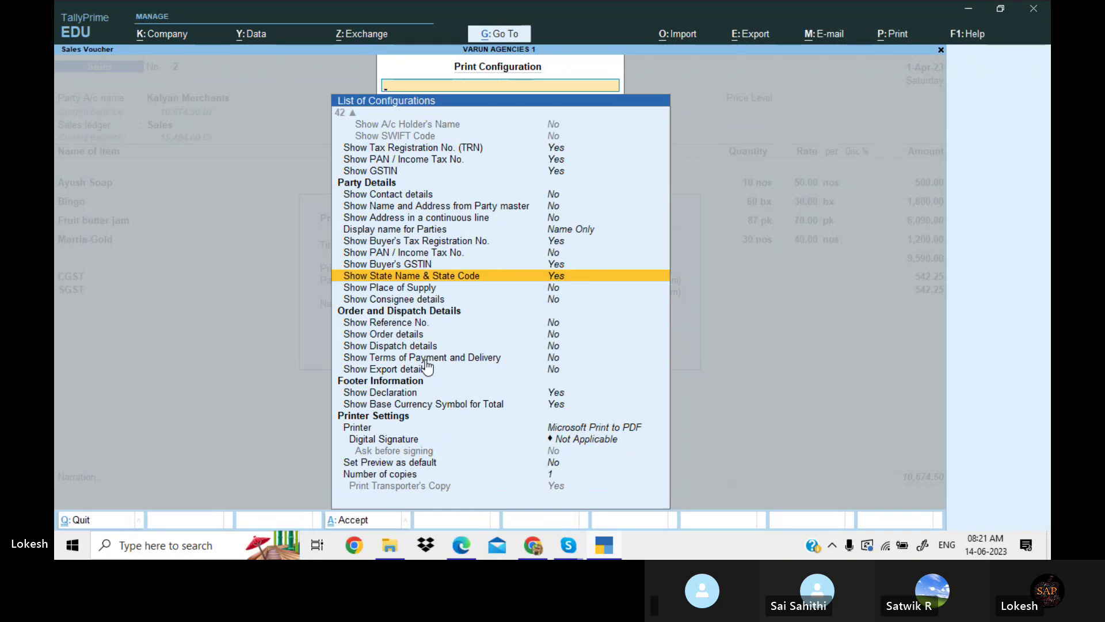
key(Down)
key(Down)
key(Down)
key(Down)
key(Down)
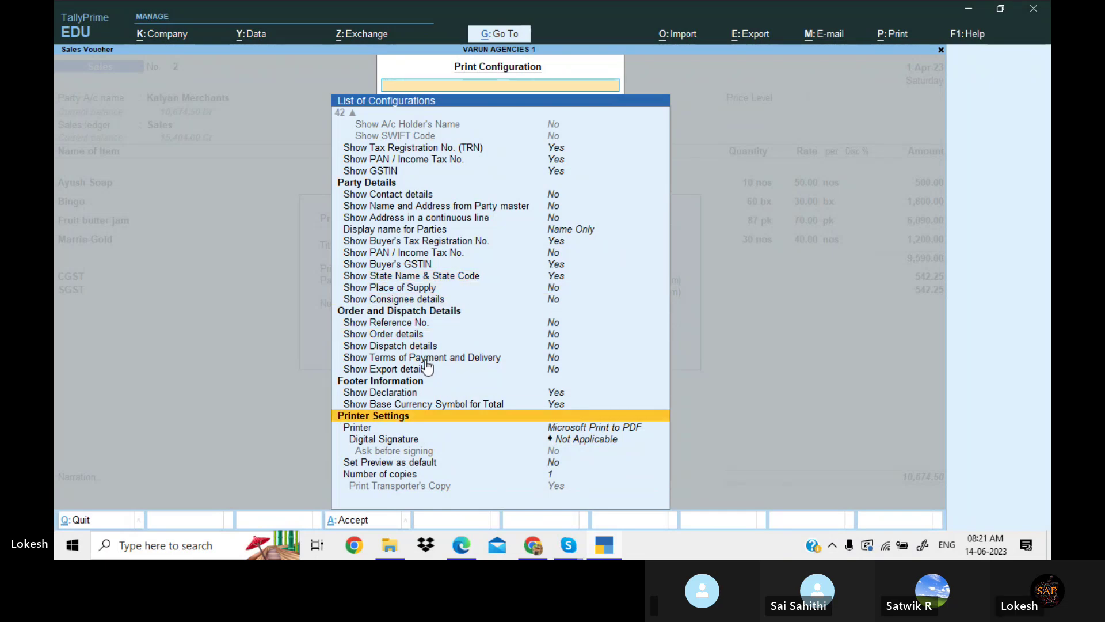
key(Down)
key(Up)
key(Up)
key(Up)
key(Up)
key(Up)
key(Up)
key(Up)
key(Up)
key(Up)
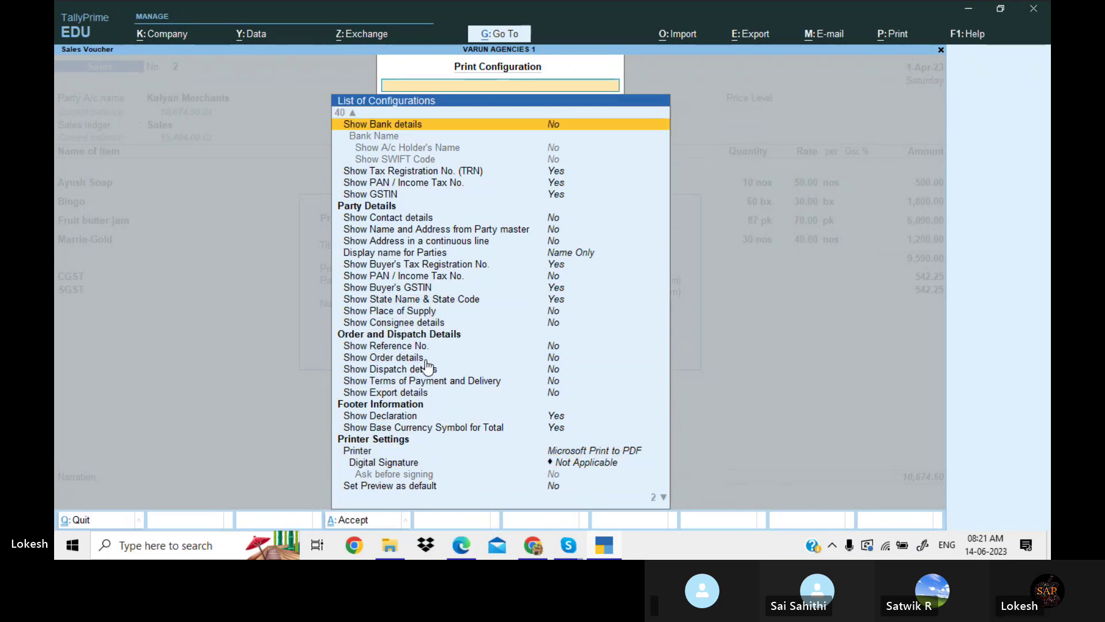
key(Up)
key(Down)
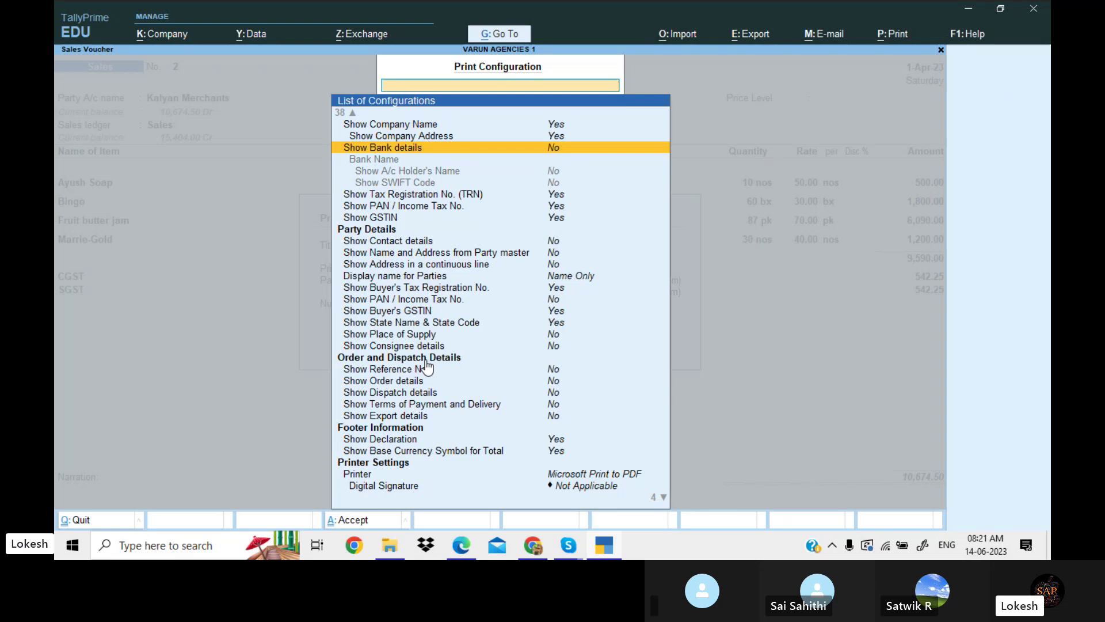
Step: Turn on Show Bank details with Sbi Bank as the bank name and accept the configuration
key(Return)
key(Down)
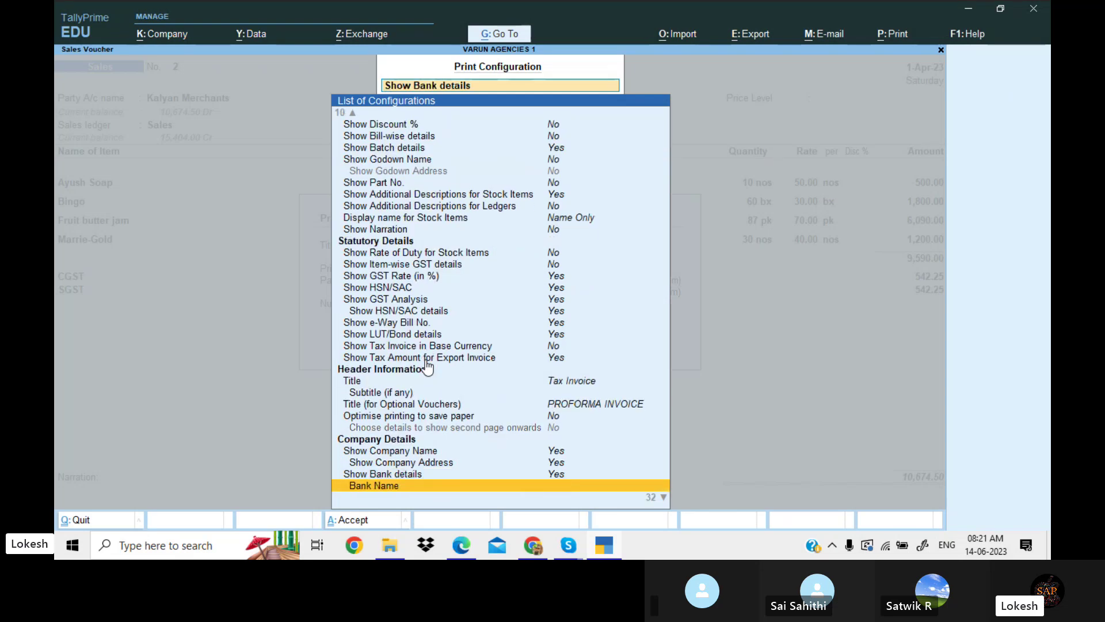
key(Down)
key(Down)
key(Down)
key(Up)
key(Up)
key(Up)
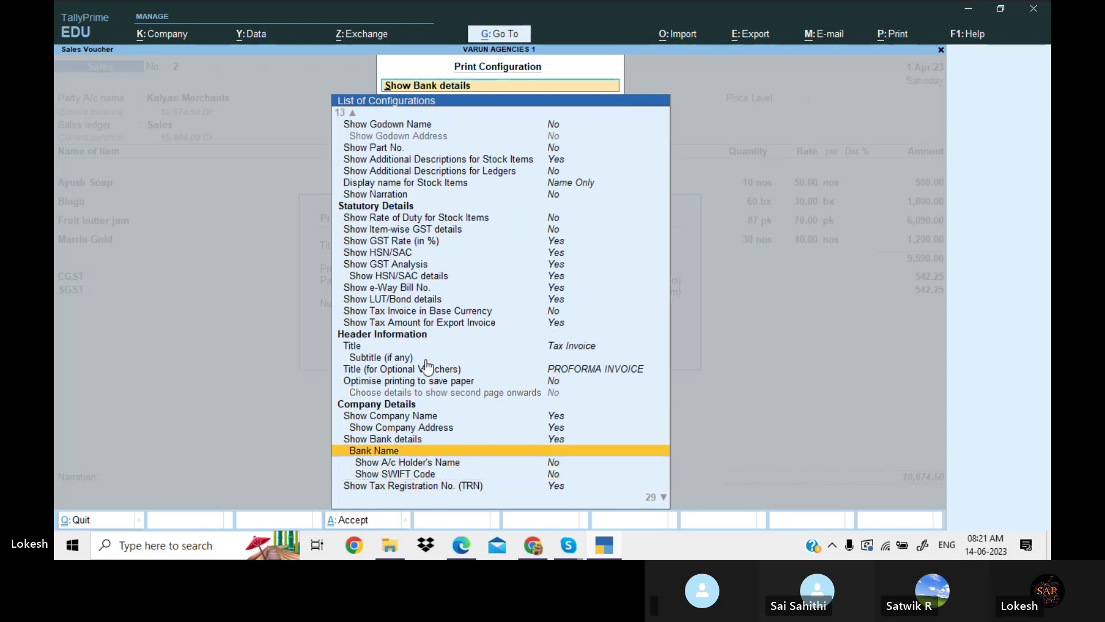
key(Return)
key(Down)
key(Return)
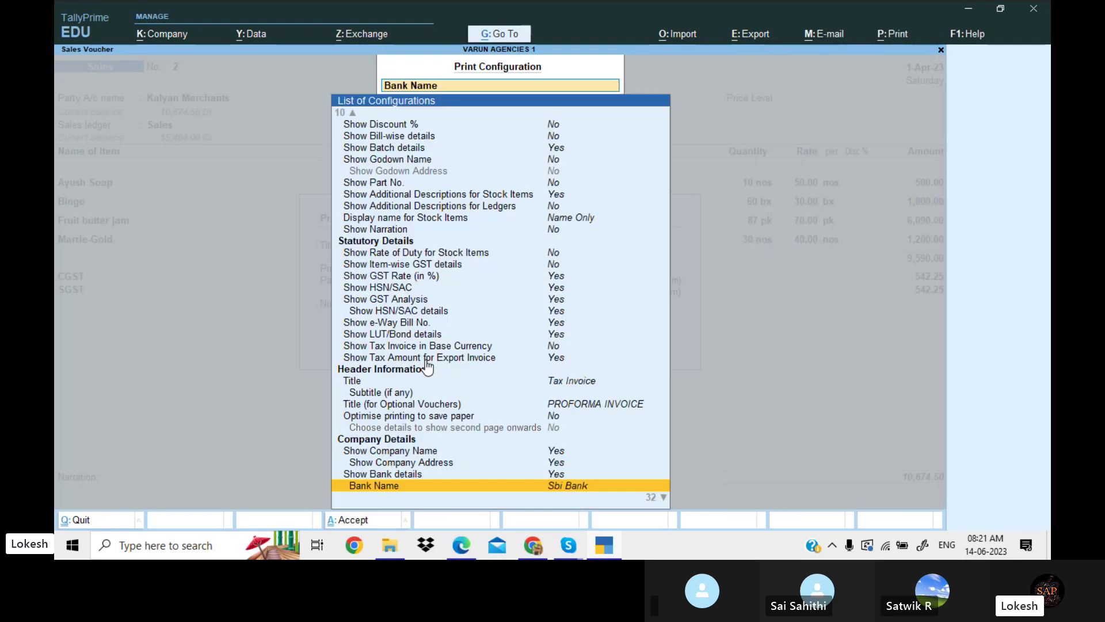
key(ctrl+a)
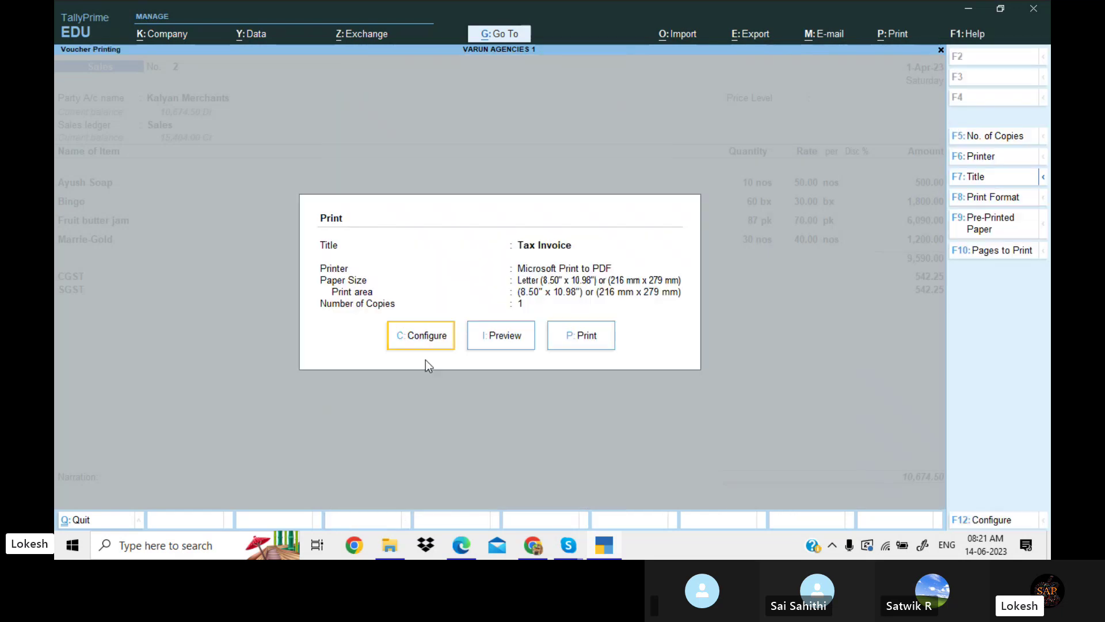
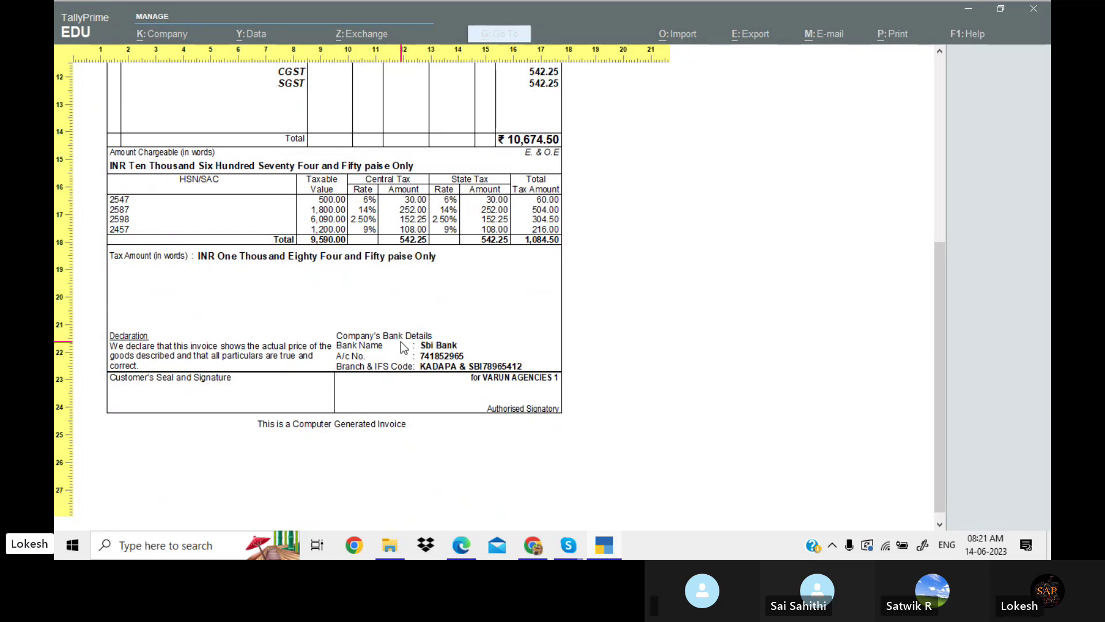
Step: Close the invoice preview and back out to the Gateway of Tally
key(Escape)
key(Escape)
key(Escape)
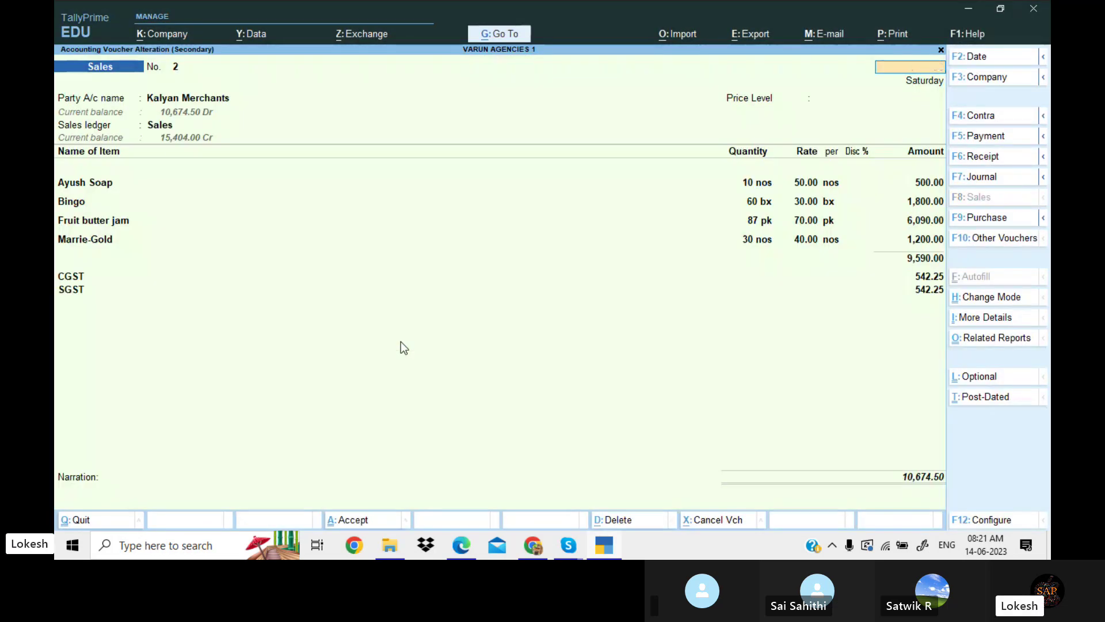
key(Escape)
key(Return)
key(Escape)
Step: Open the Sales voucher type for alteration through Alter > Voucher Type
key(Up)
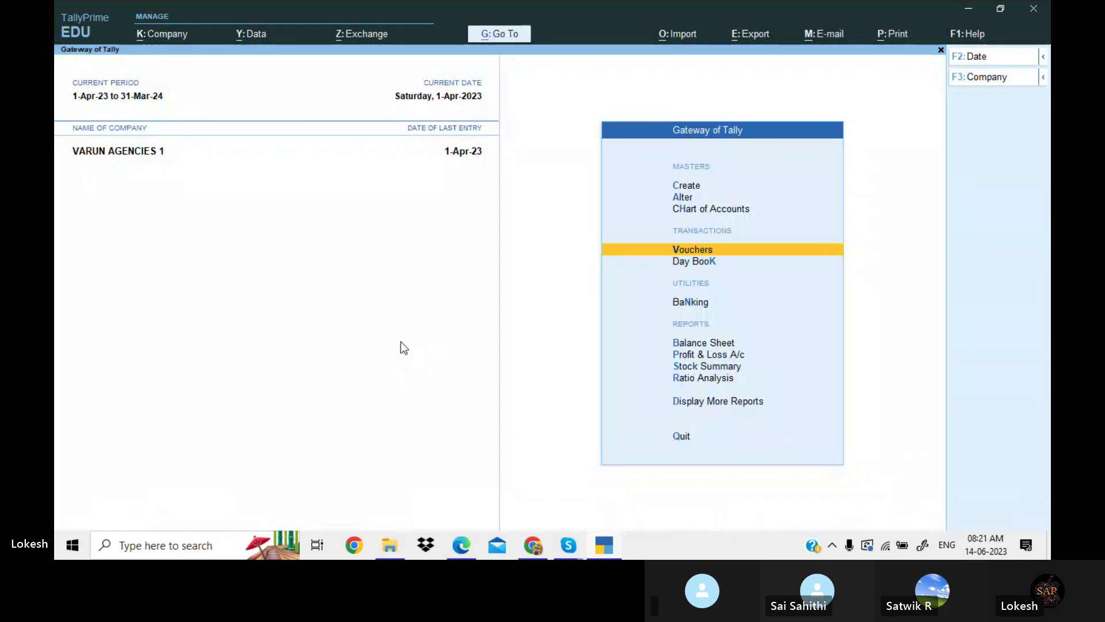
key(Up)
key(Up)
key(Return)
key(Down)
key(Down)
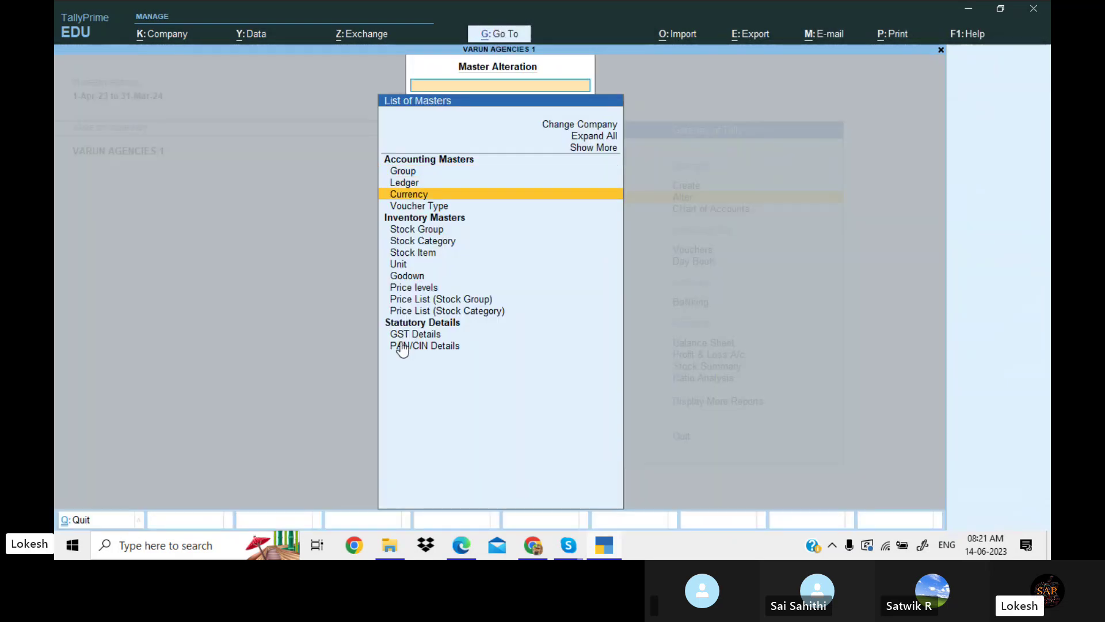
key(Up)
key(Down)
key(Down)
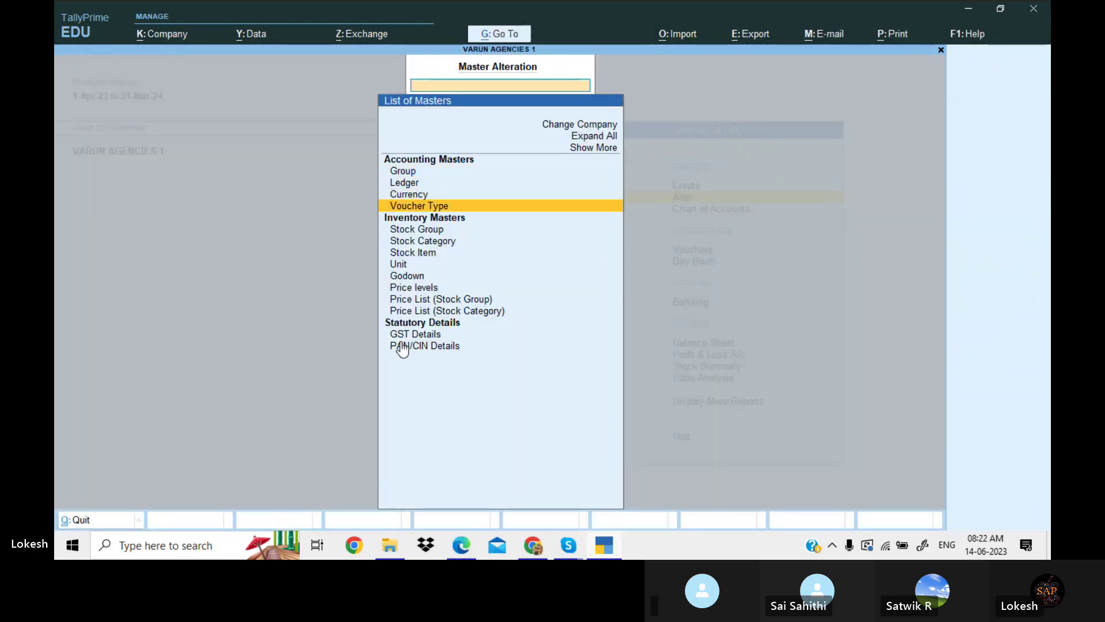
key(Return)
text(sa)
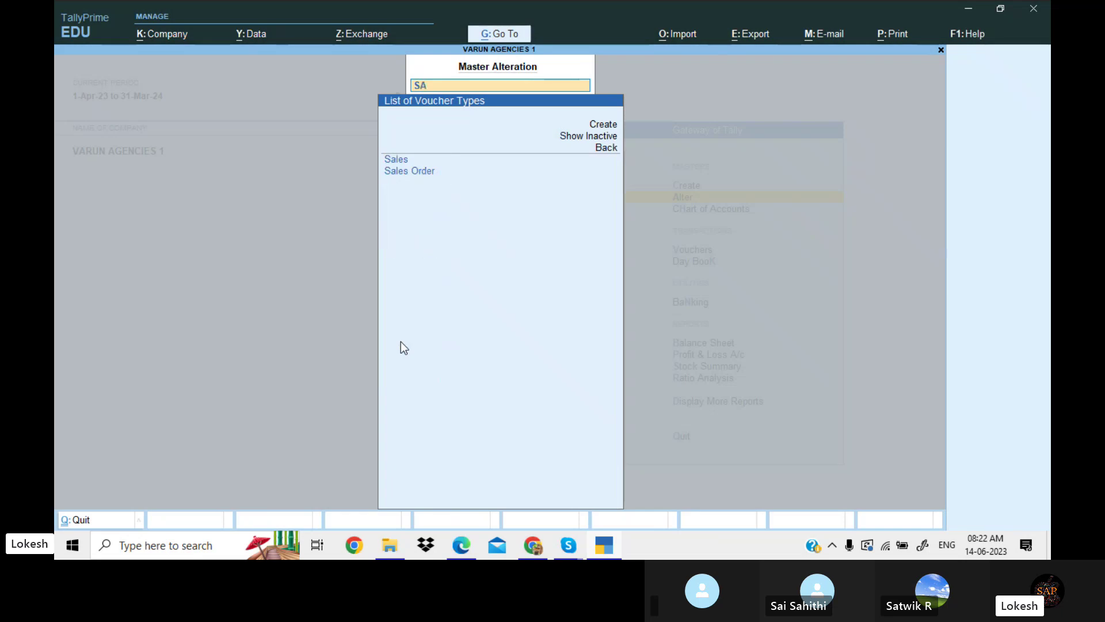
key(Return)
key(Return)
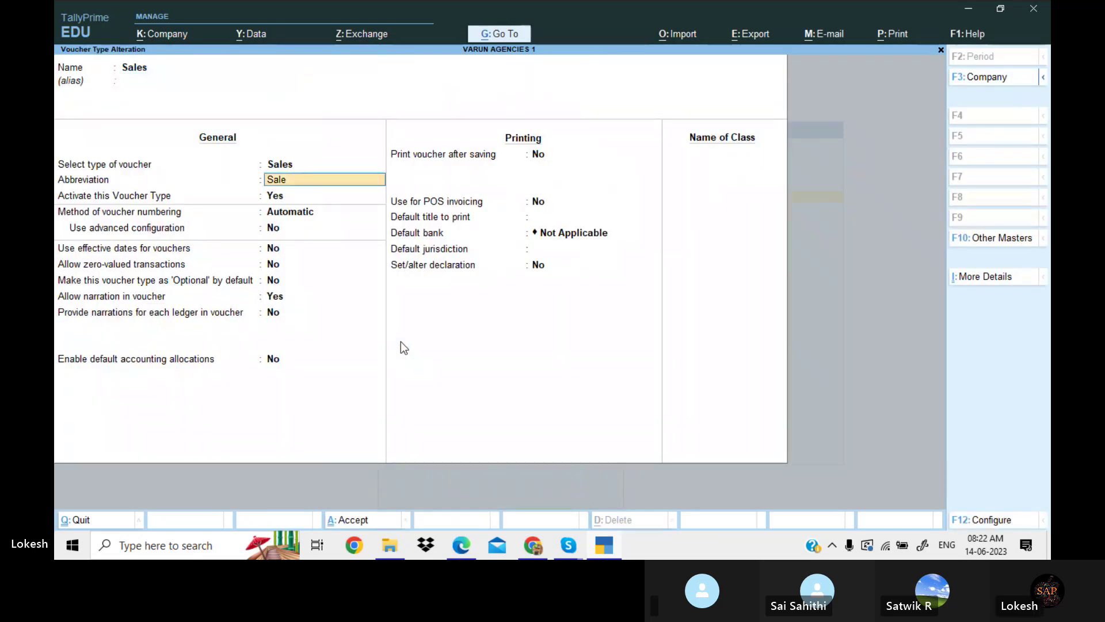
key(Return)
key(Return)
key(Return)
key(Return)
key(Return)
key(Return)
key(Return)
key(Return)
key(Return)
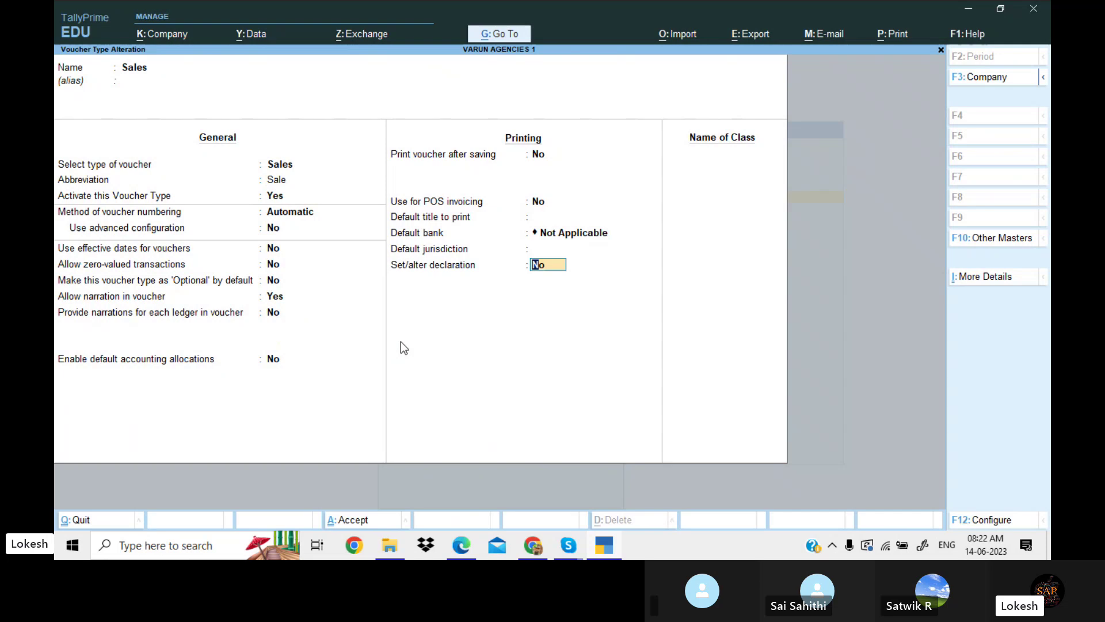
Step: Set 'Set/alter declaration' to Yes and clear the default declaration text
key(y)
key(Return)
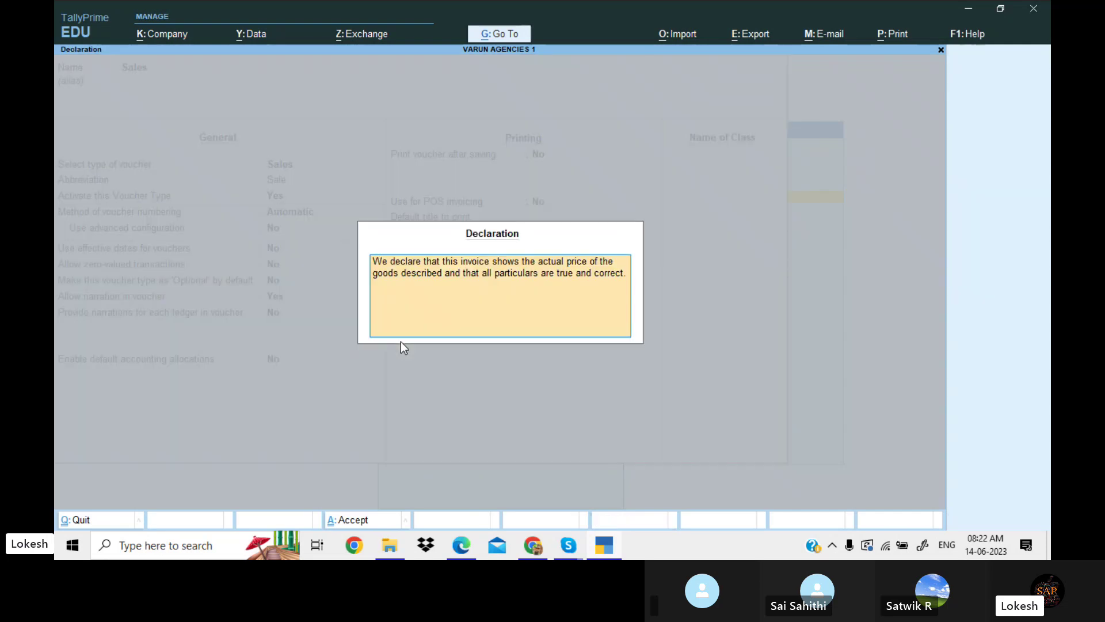
key(BackSpace)
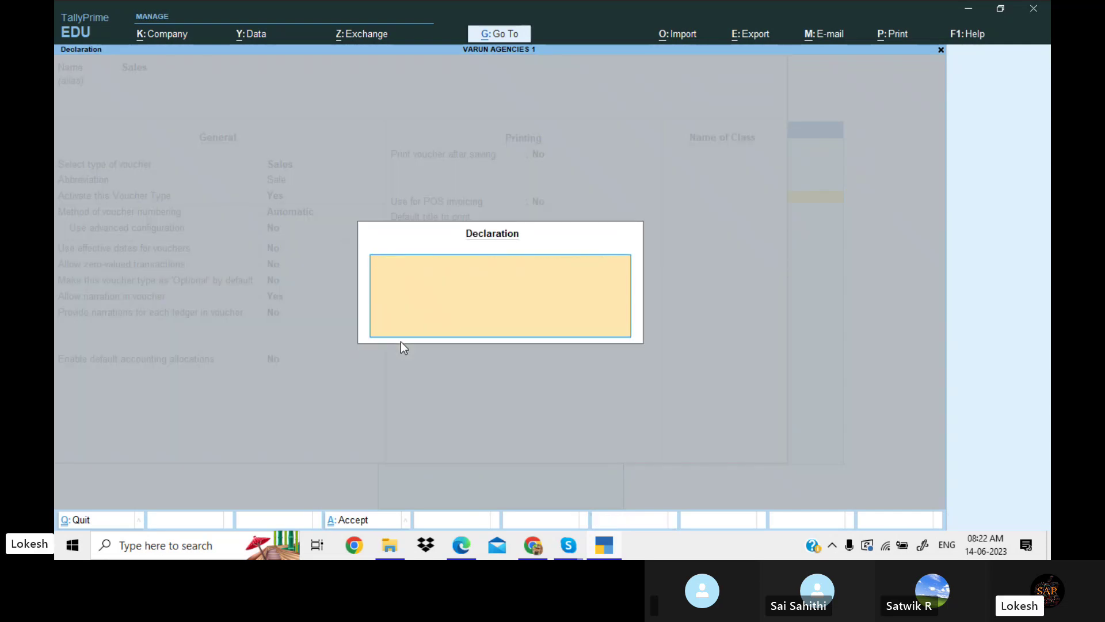
Step: Type a declaration saying products purchased from the company will not be taken back, and accept it
text(WH)
text(E)
key(BackSpace)
key(BackSpace)
text(he)
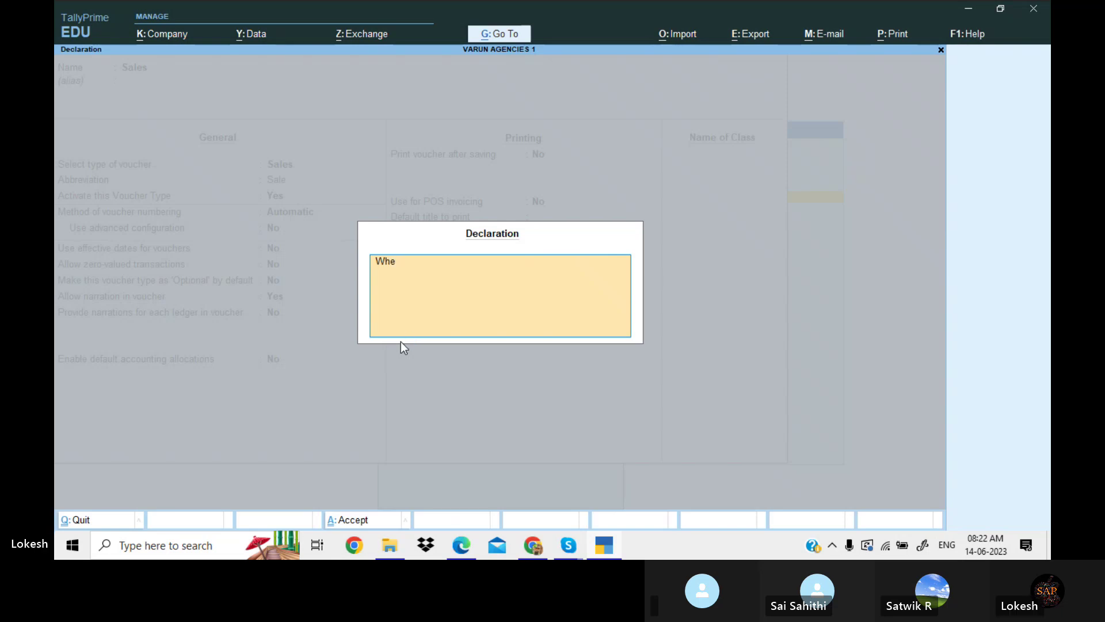
text(n any cus)
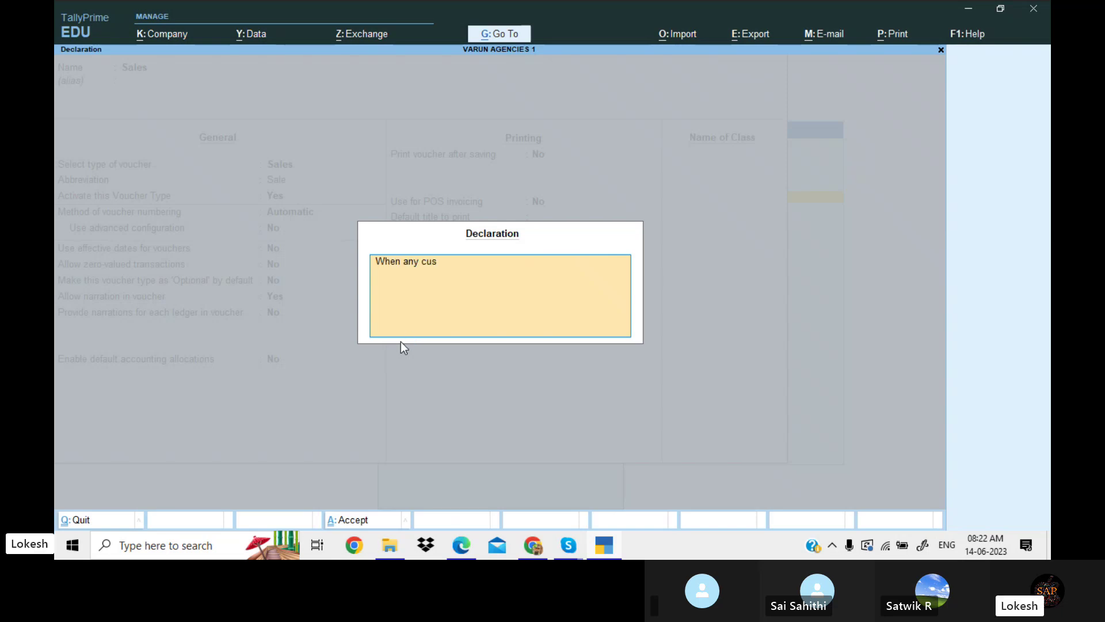
text(tomer)
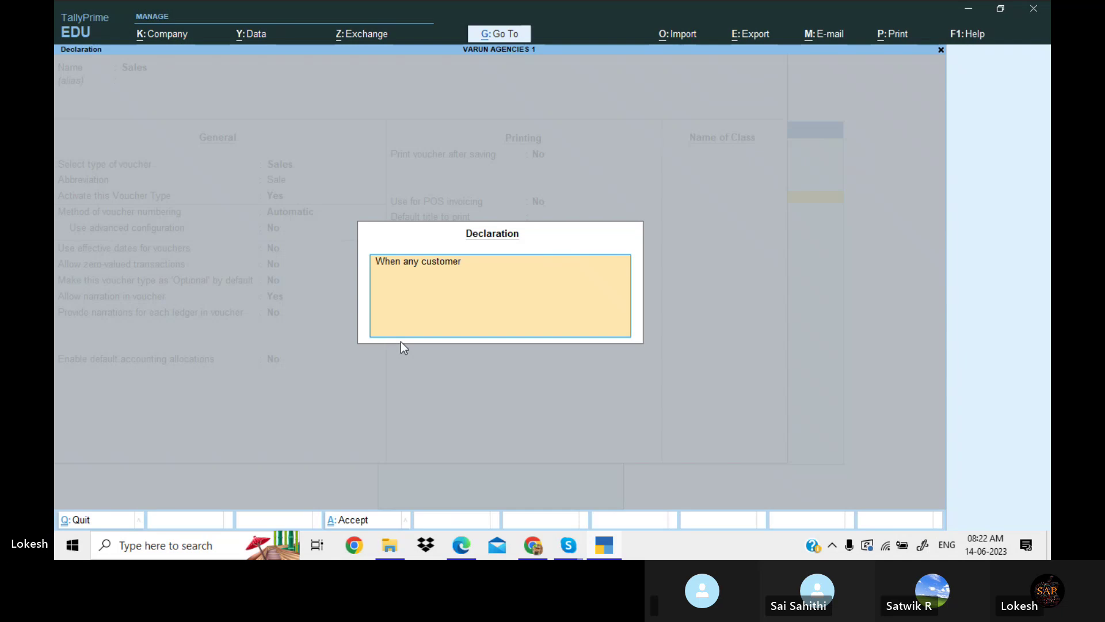
text( purchase)
text( a gom)
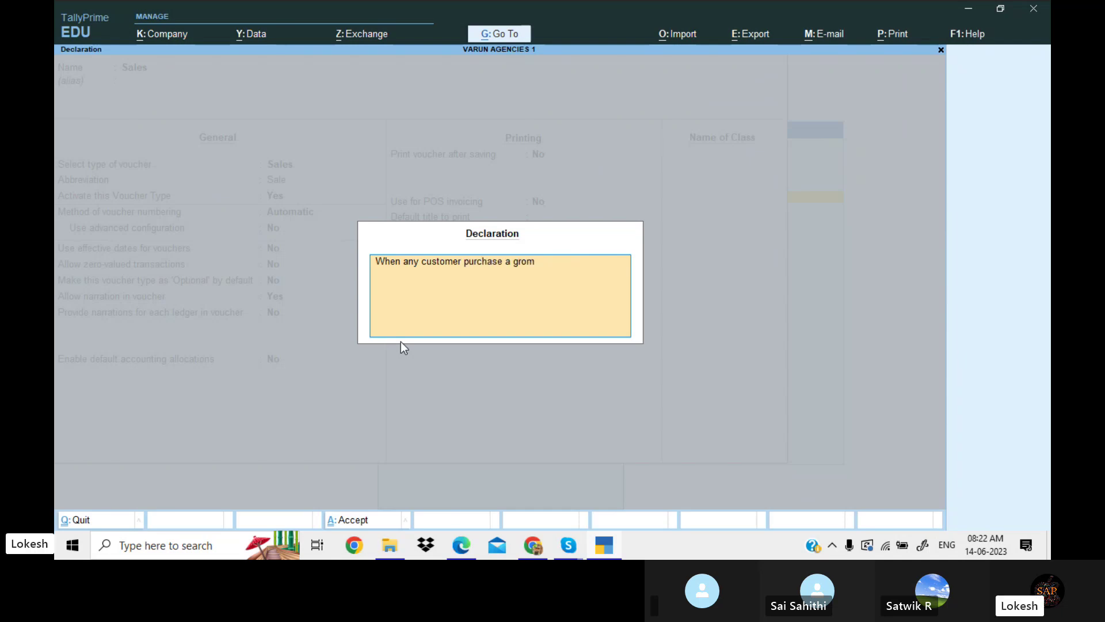
key(BackSpace)
key(BackSpace)
text(r)
key(BackSpace)
key(BackSpace)
text(p)
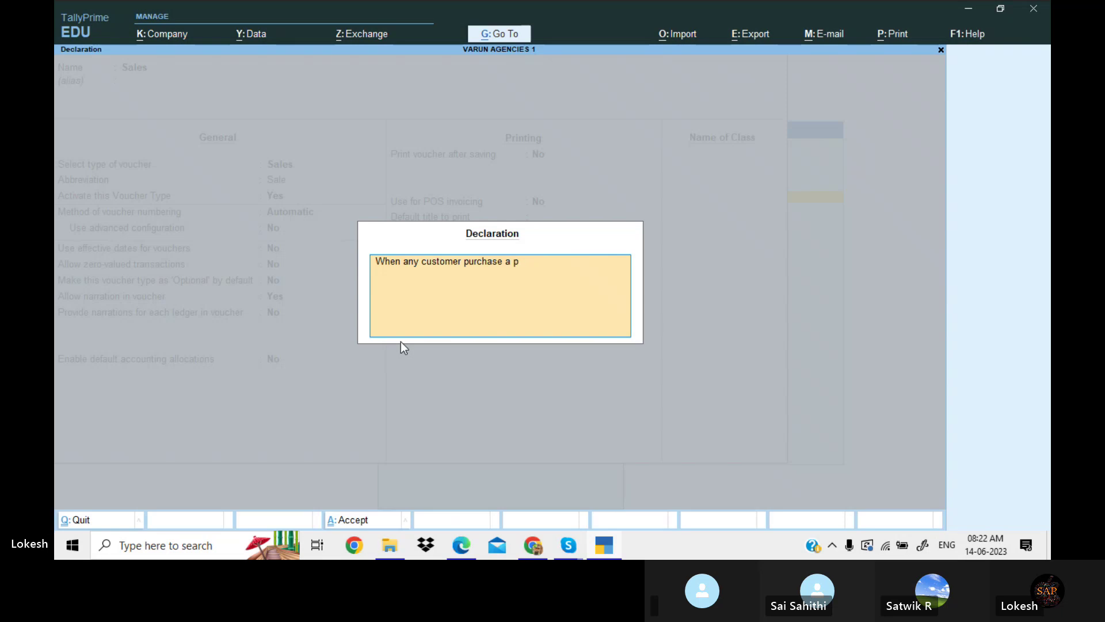
text(roduct f)
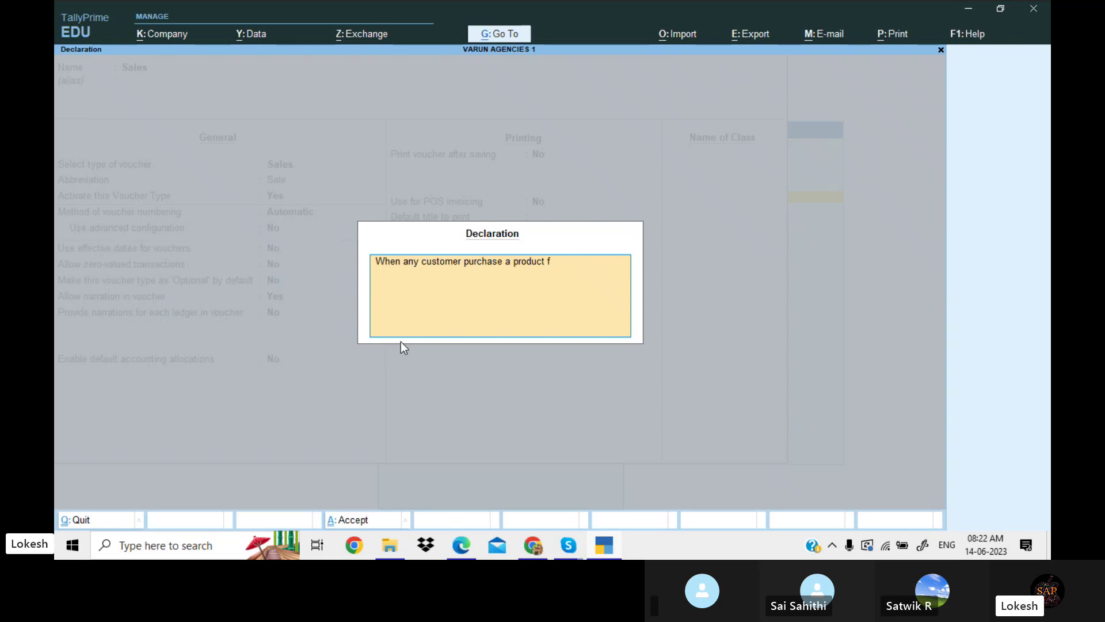
text(rom out )
text(company)
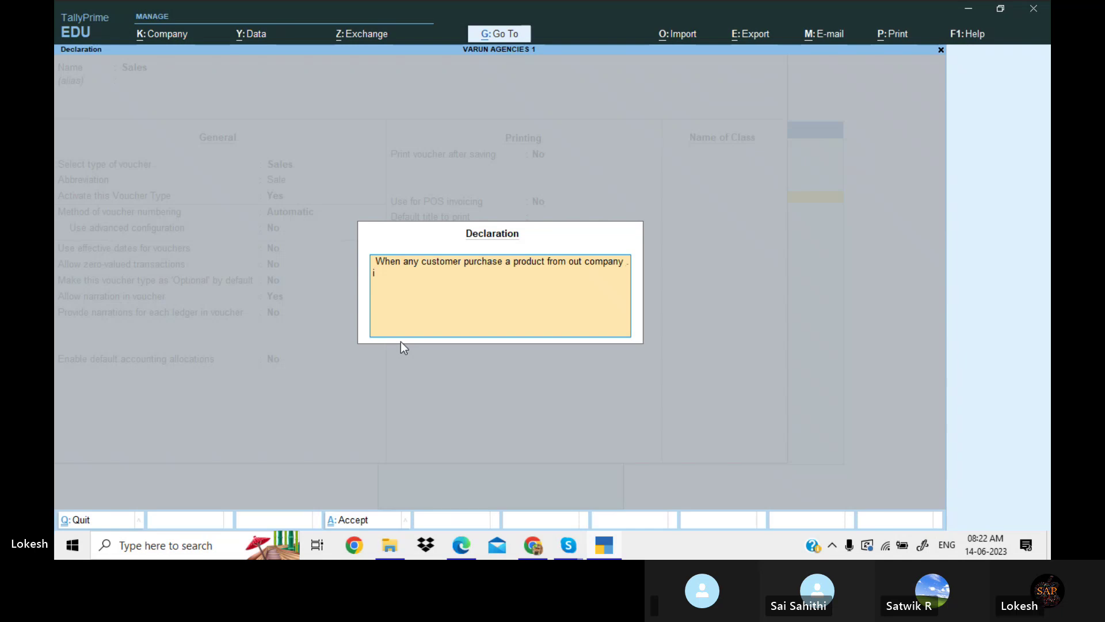
text( . i dont wna)
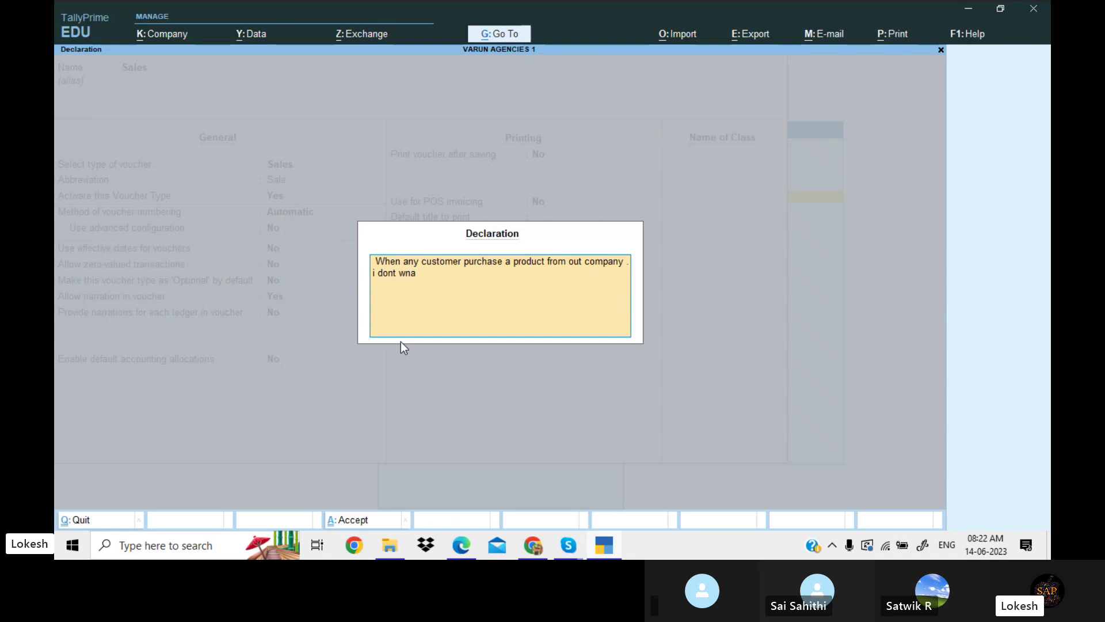
key(BackSpace)
key(BackSpace)
text(an)
text( to)
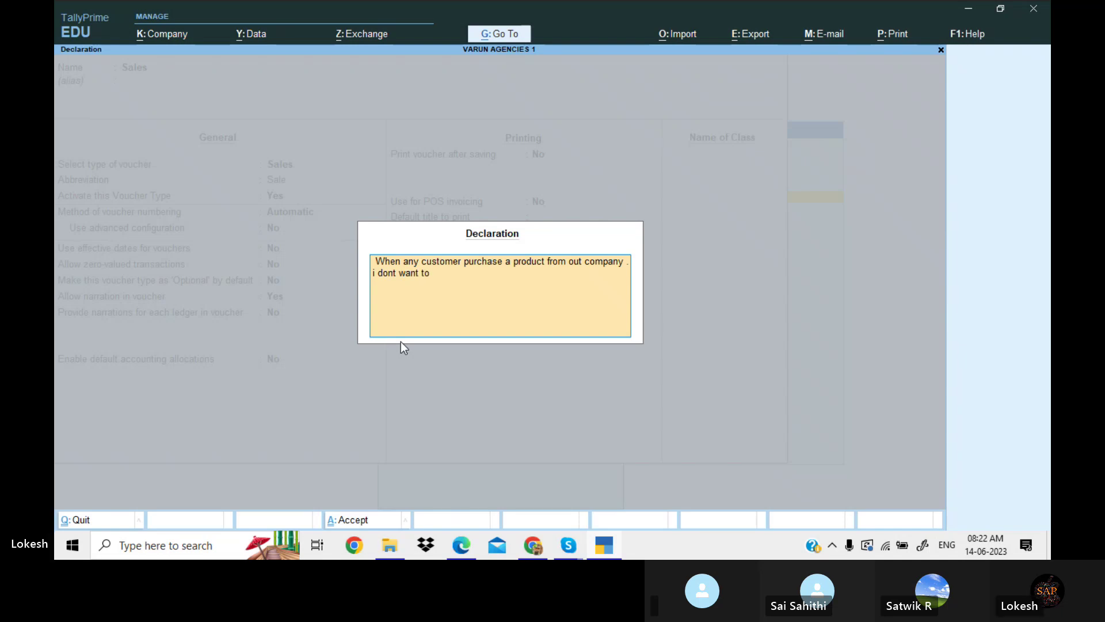
text( return that)
text( produc)
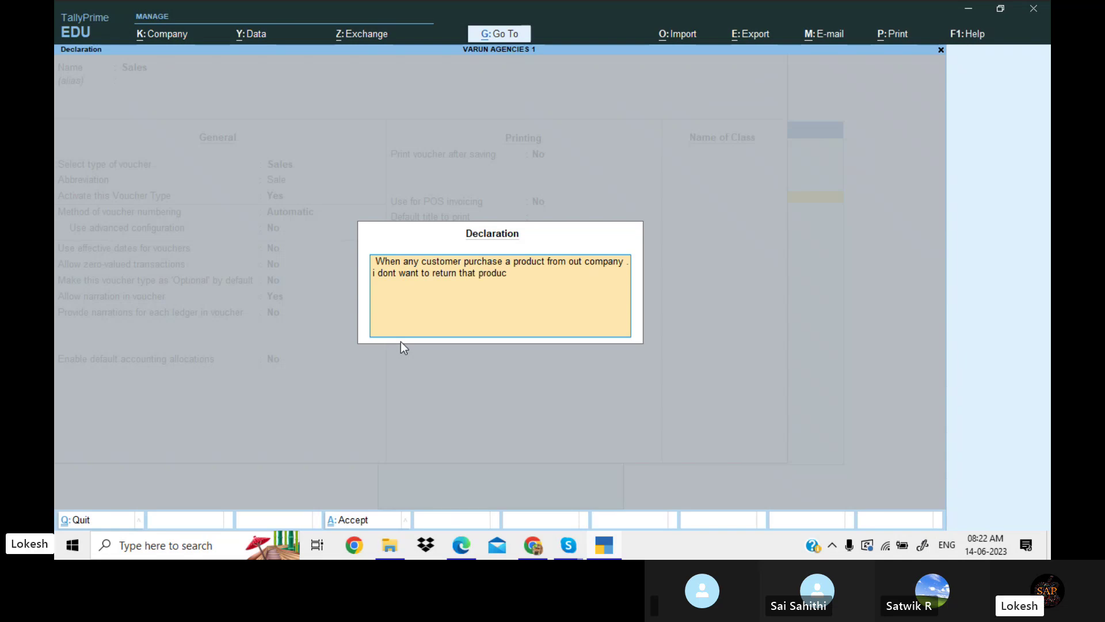
text(t form)
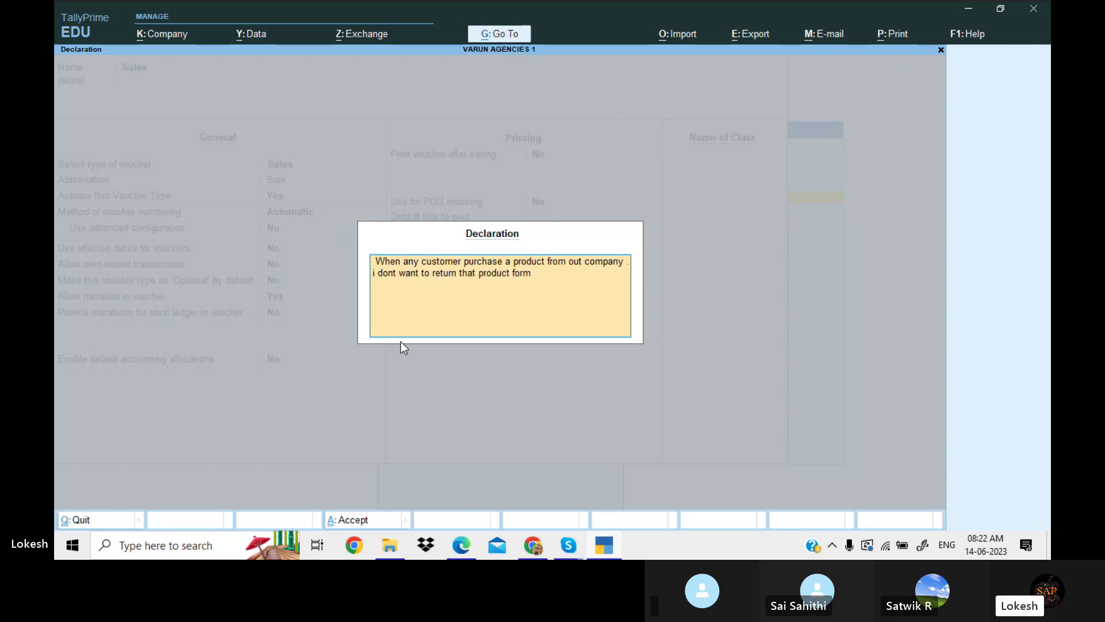
text( customers.)
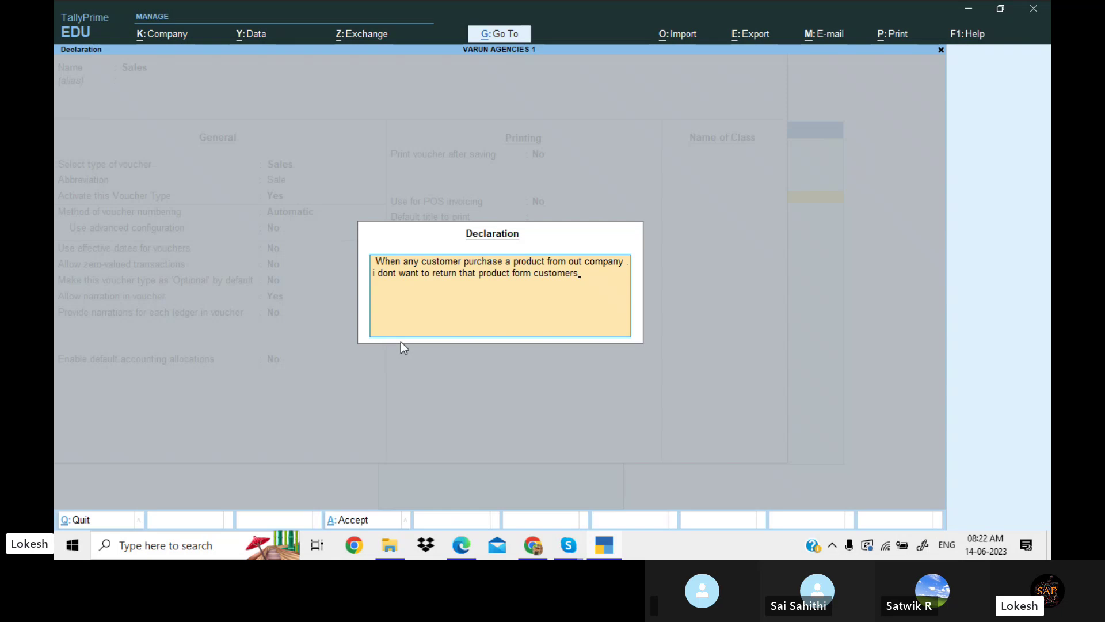
key(ctrl+a)
Step: Save the Sales voucher type and open the Kalyan Merchants sale from the Day Book
key(Return)
key(Return)
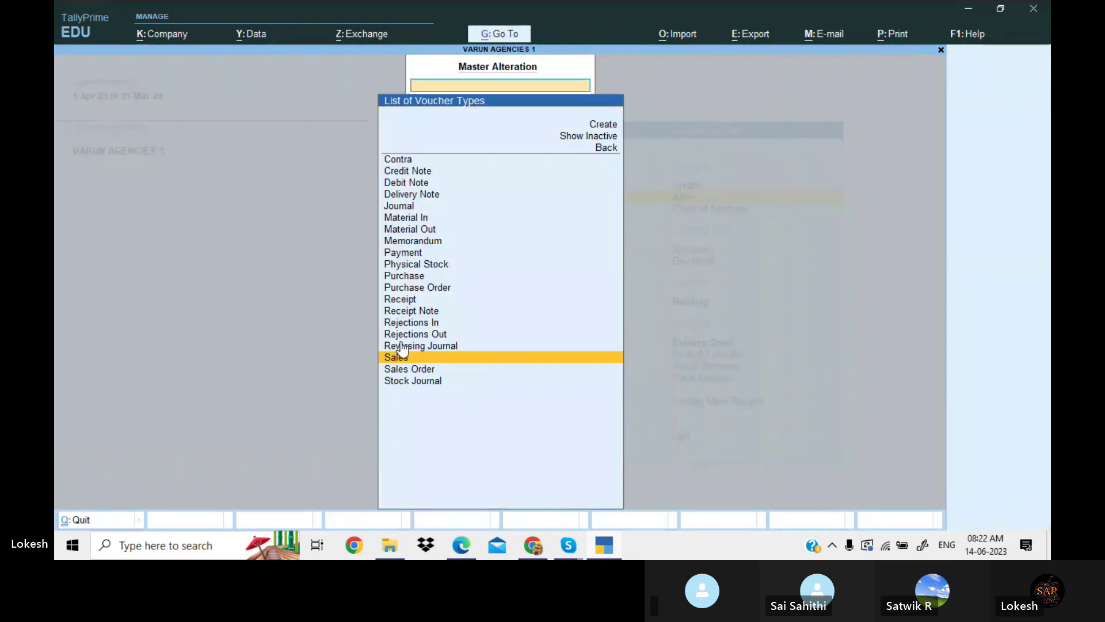
key(Escape)
key(Escape)
key(Down)
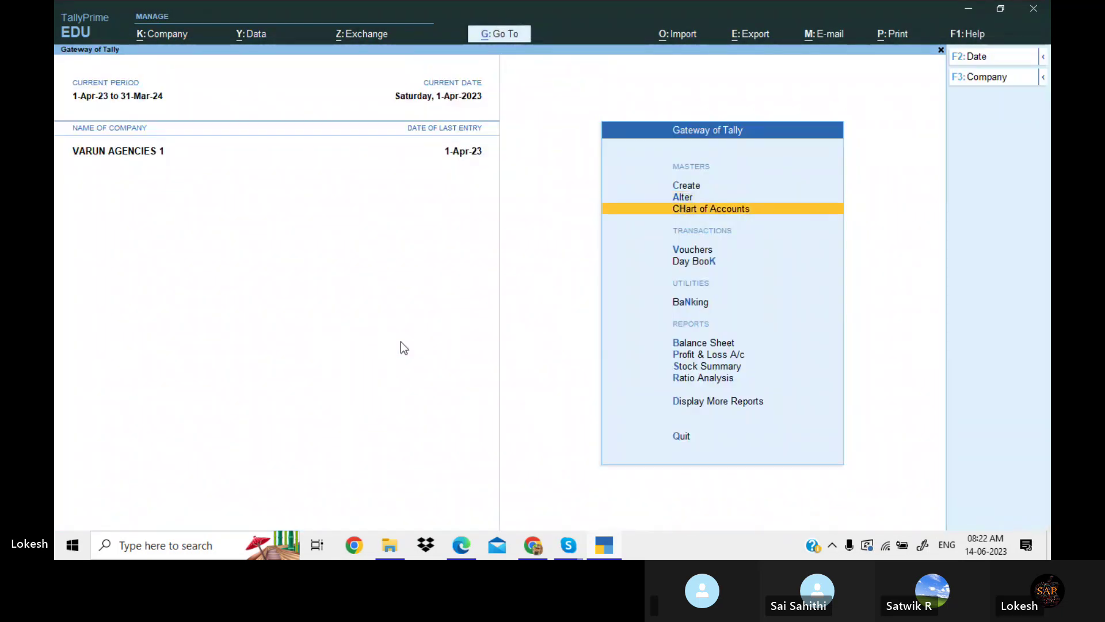
key(Down)
key(Down)
key(Return)
key(Down)
key(Down)
key(Down)
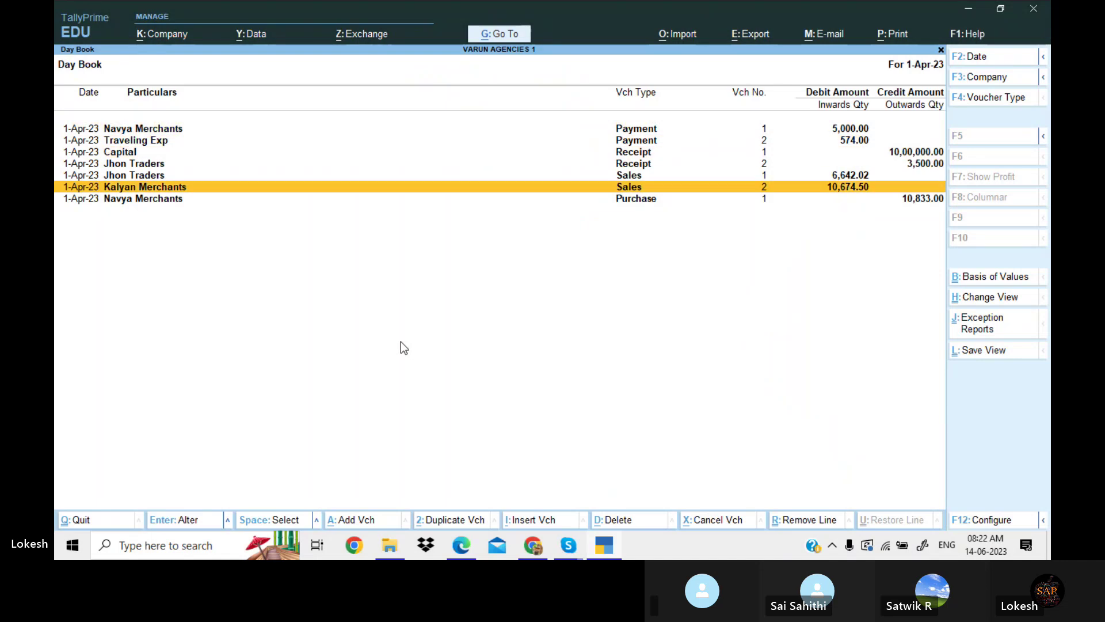
key(Return)
Step: Preview the Tax Invoice to check the new declaration, then return to the voucher
key(alt+p)
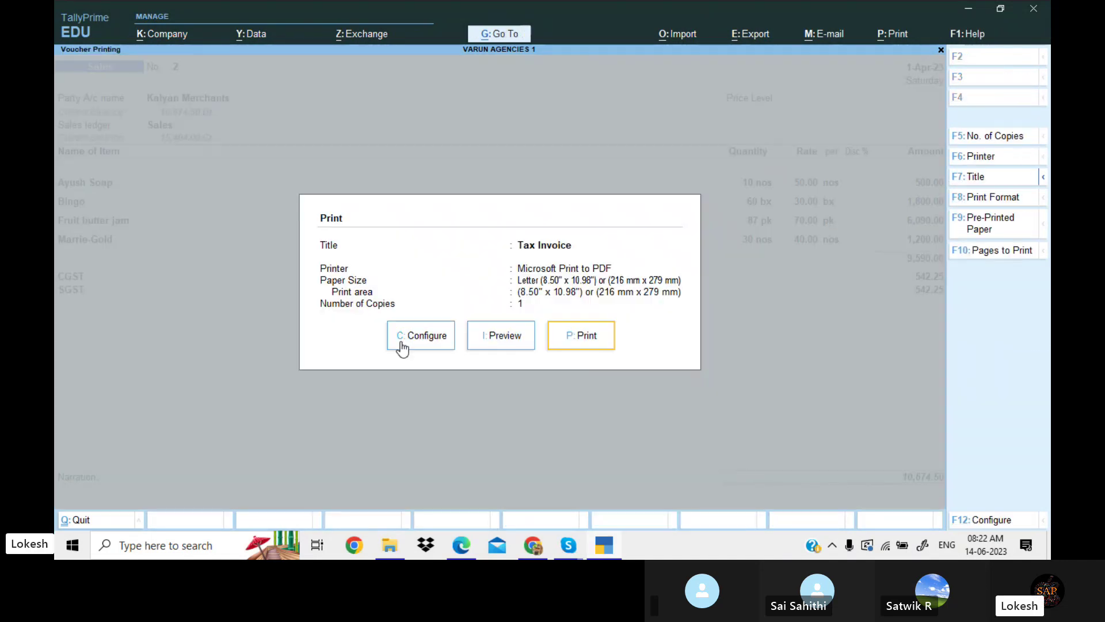
key(i)
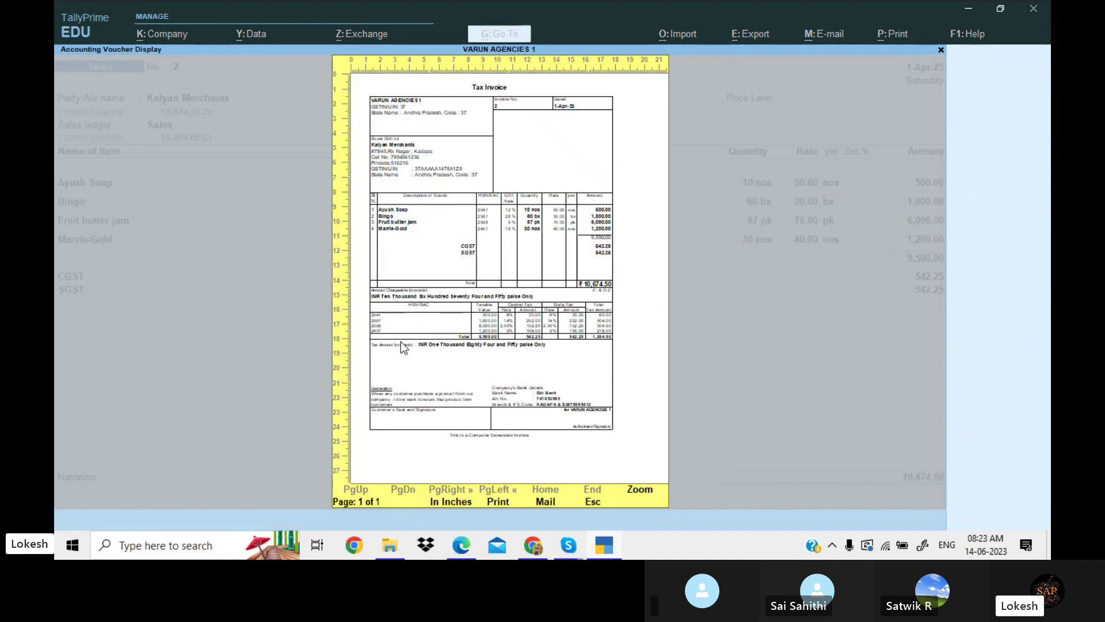
click(401, 340)
scroll(401, 340, down, 2)
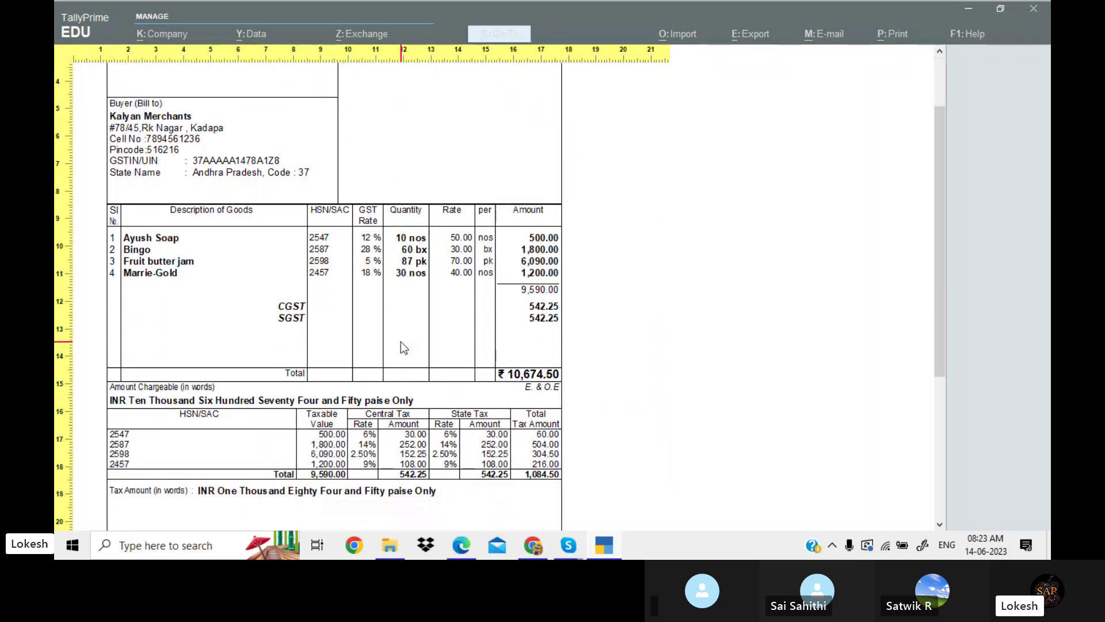
scroll(400, 341, down, 5)
scroll(401, 341, down, 1)
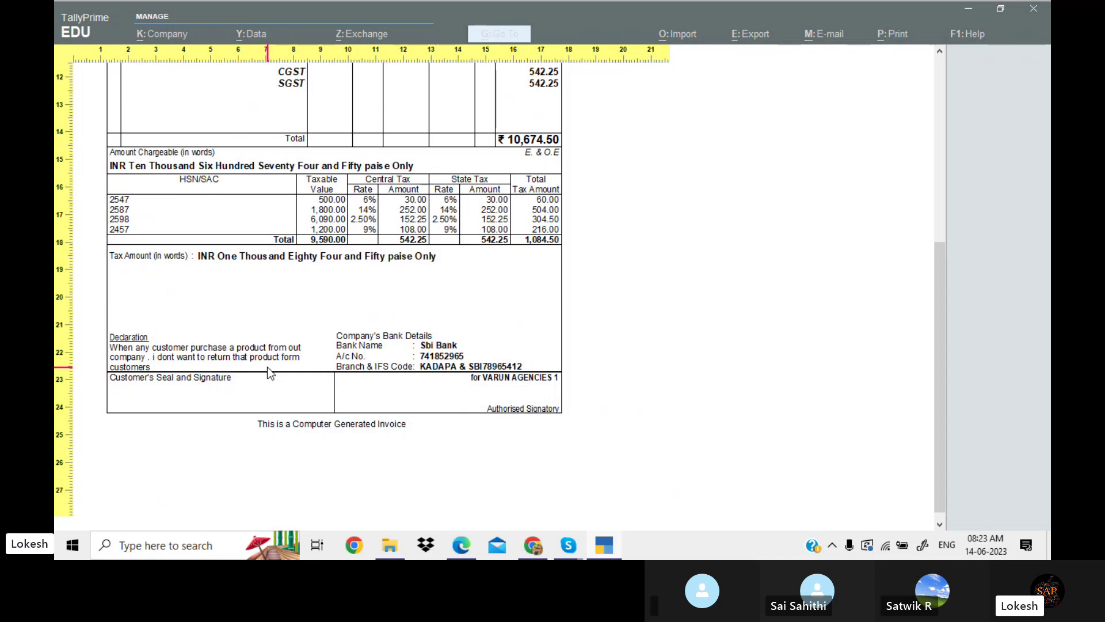
scroll(271, 374, up, 1)
scroll(271, 374, up, 4)
scroll(271, 374, up, 4)
scroll(271, 374, up, 2)
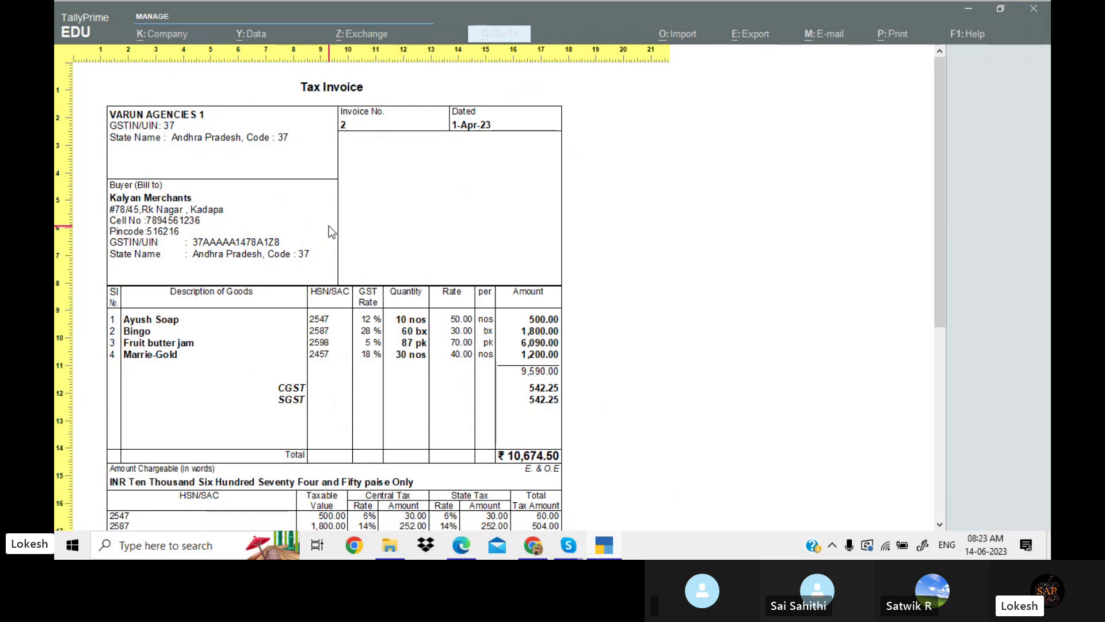
key(Escape)
key(Escape)
key(Escape)
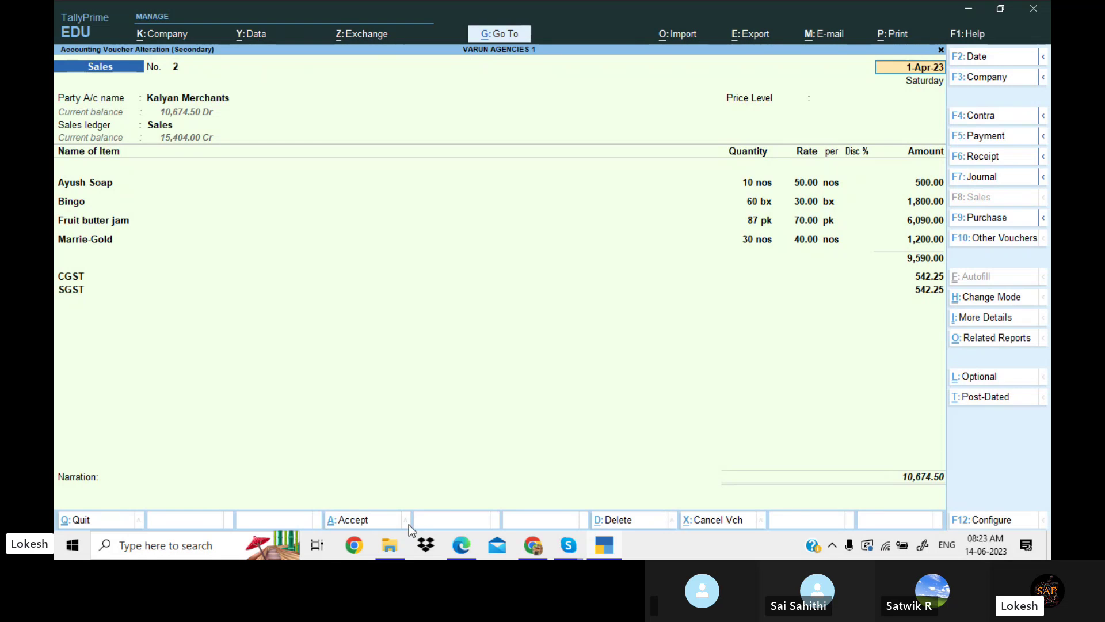
Step: Browse in File Explorer to the My Logos folder on New Volume (D:)
click(396, 546)
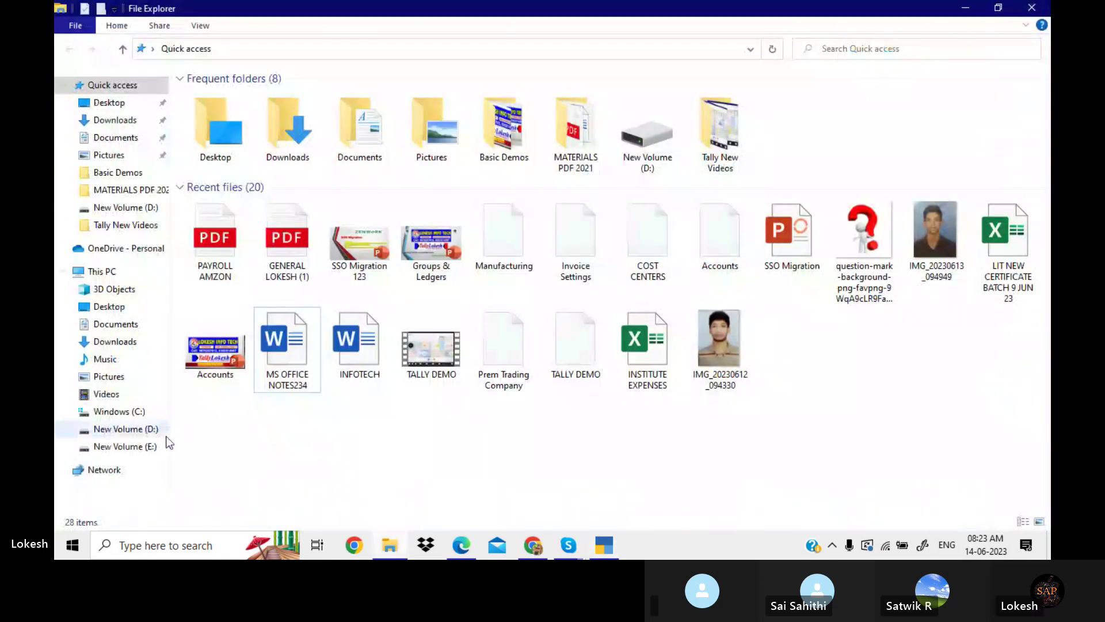
click(163, 443)
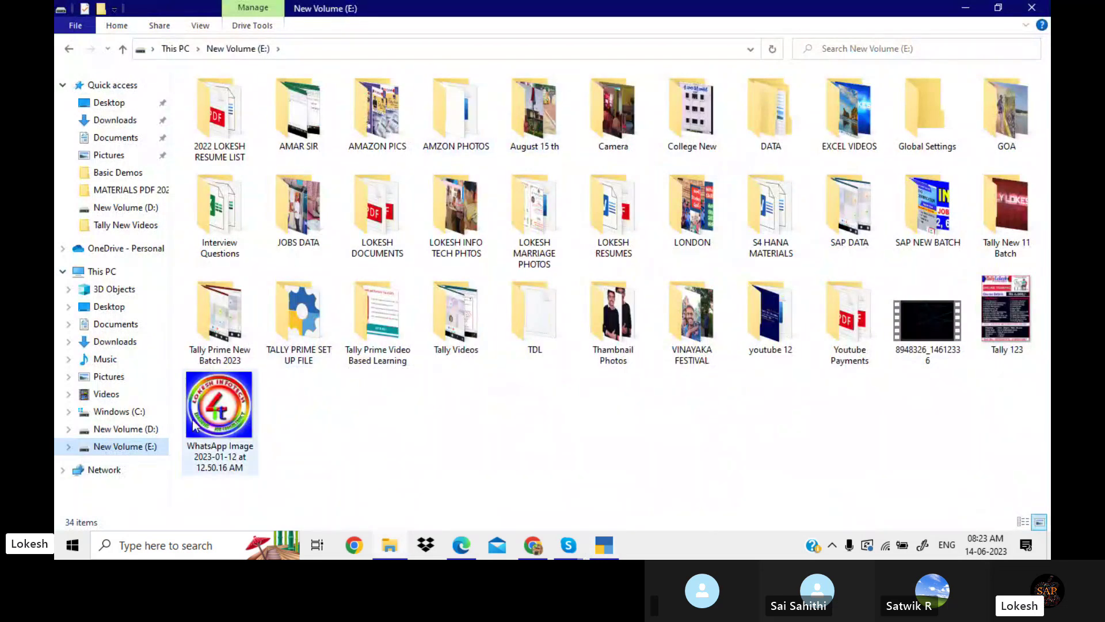
click(151, 431)
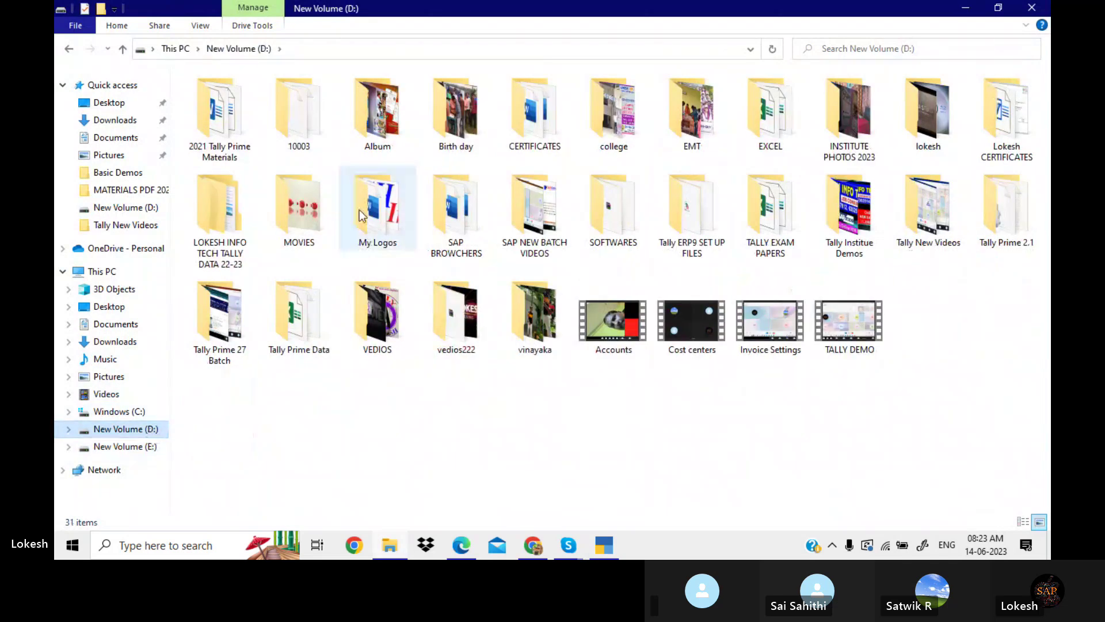
double_click(395, 223)
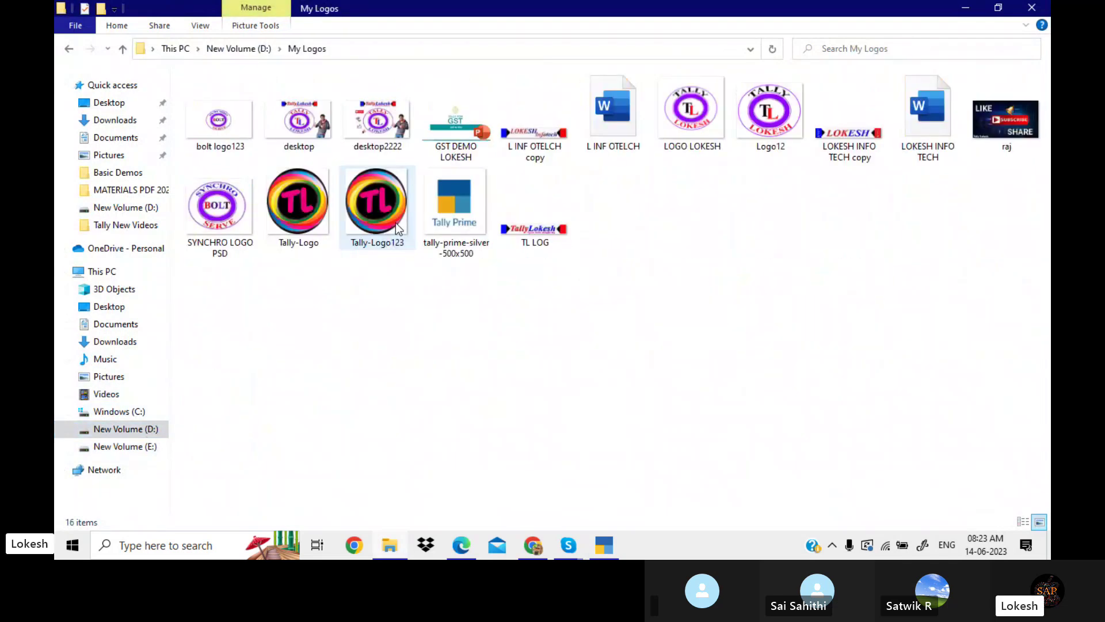
Step: Switch back to the TallyPrime sales voucher and try printing it, then cancel
click(607, 555)
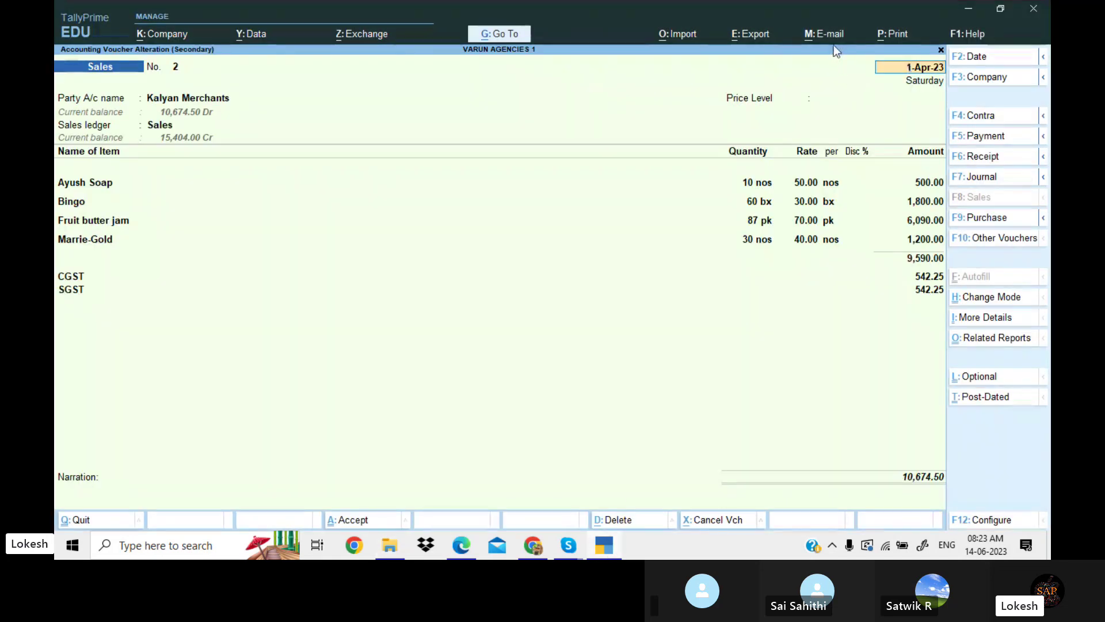
click(898, 33)
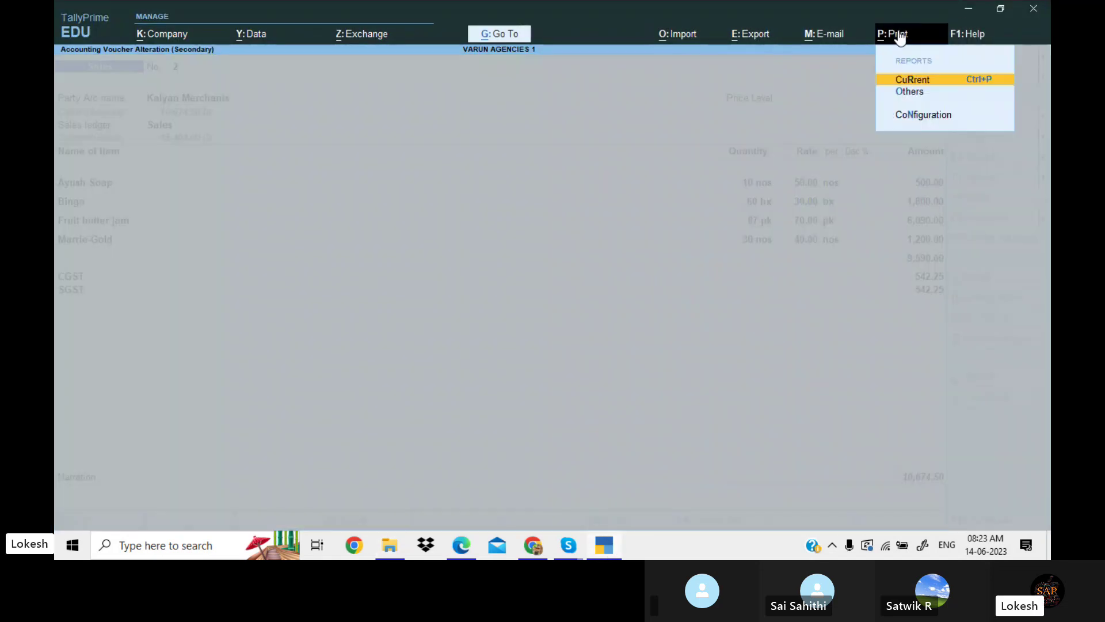
click(921, 83)
key(Escape)
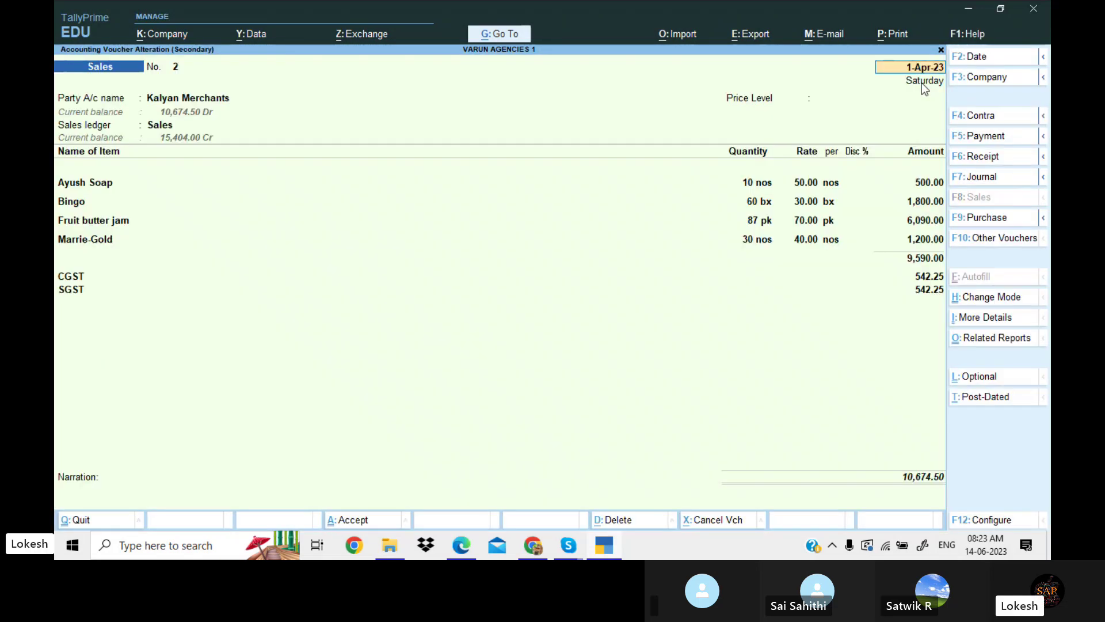
Step: Try the E-mail and Help menus, then reopen the Print menu
click(841, 40)
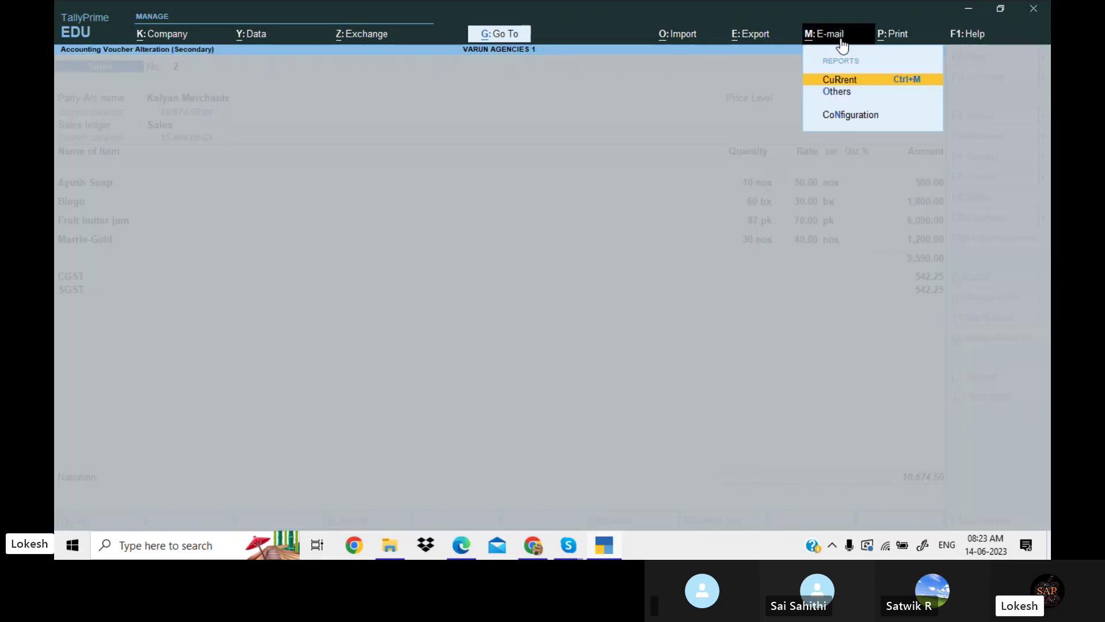
click(868, 81)
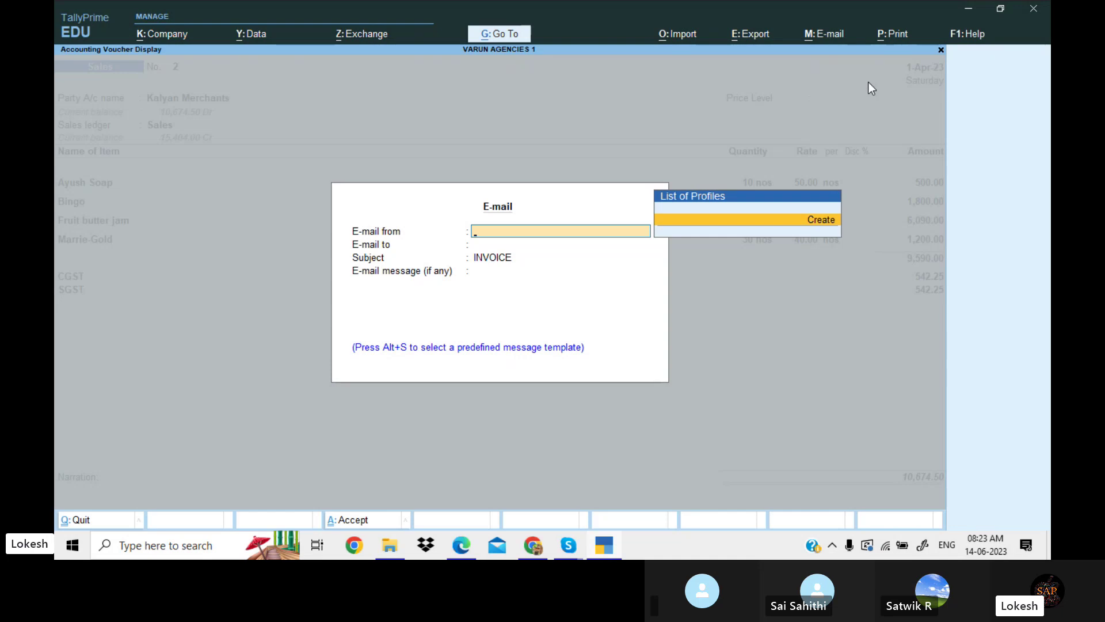
key(Escape)
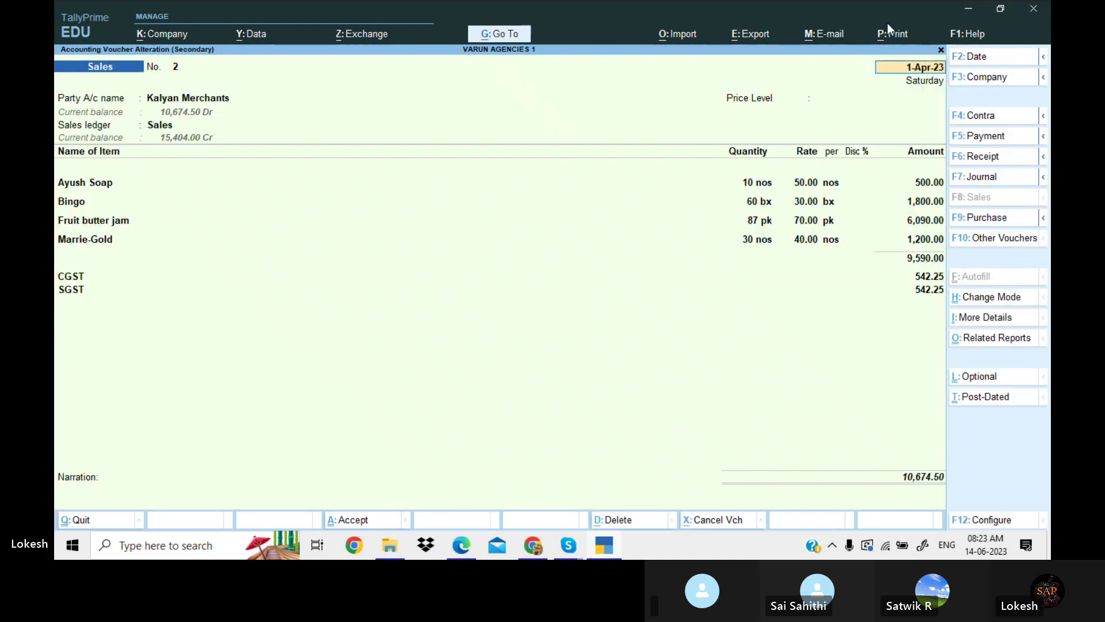
click(960, 37)
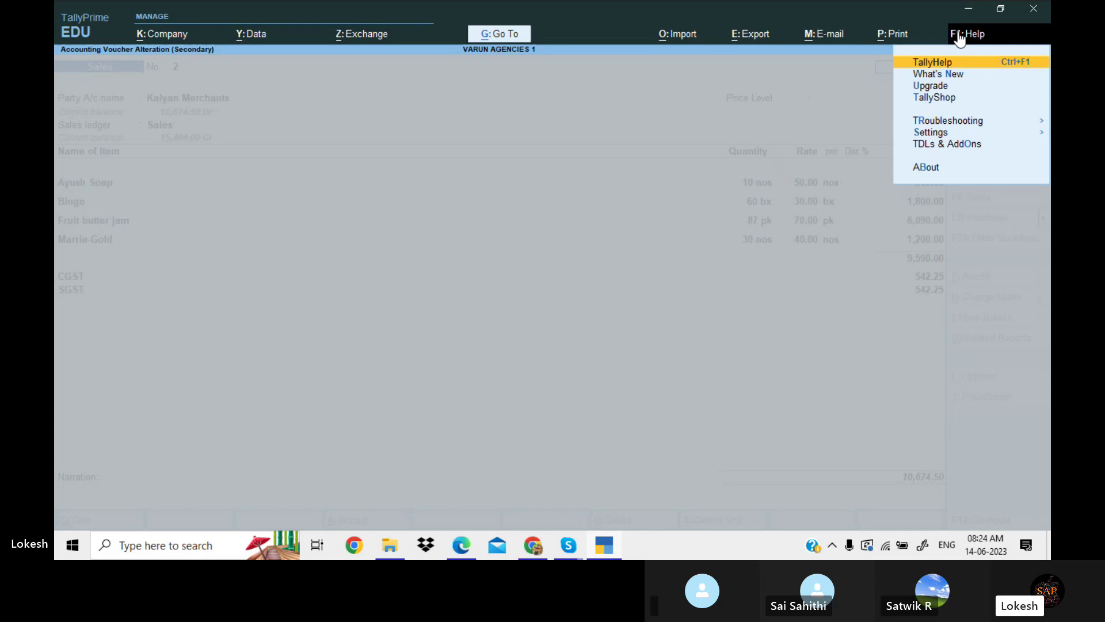
click(960, 38)
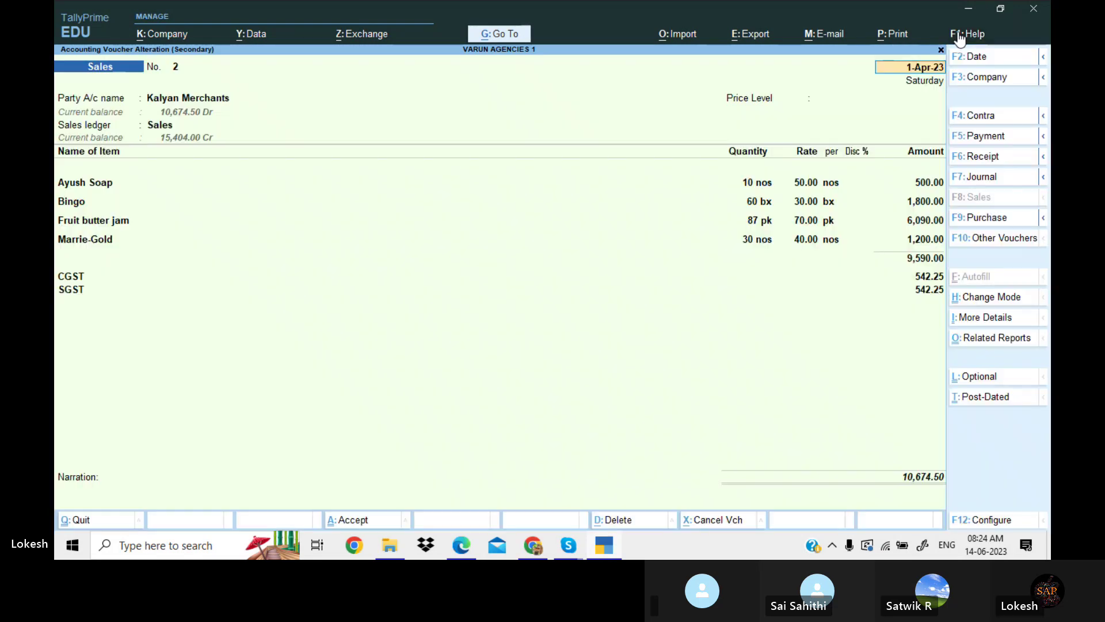
click(899, 36)
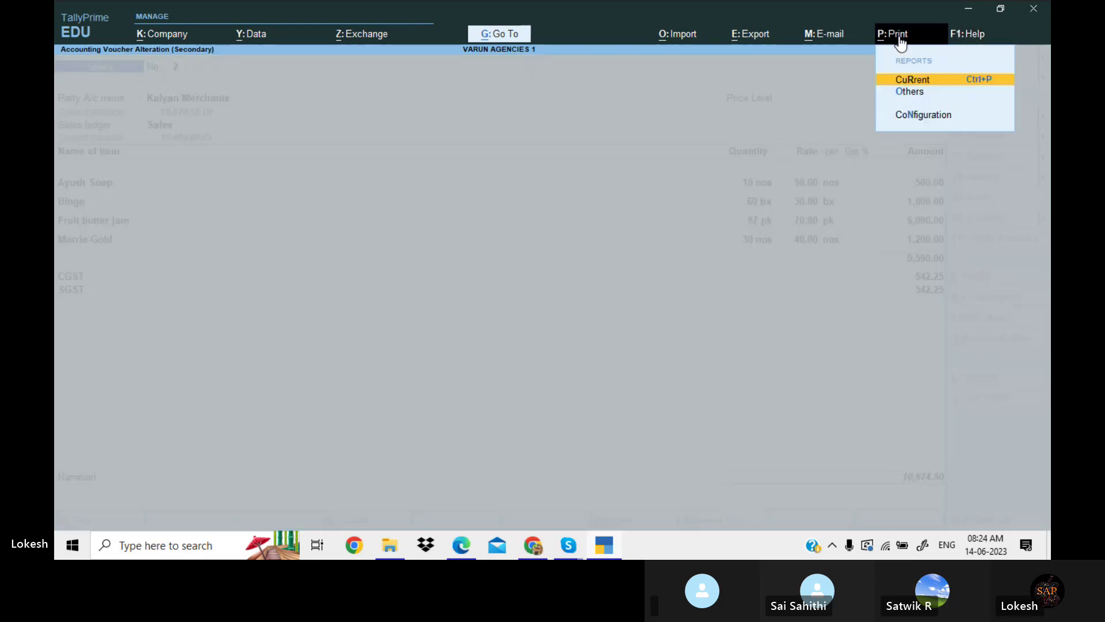
Step: In Print Configuration, set Include company logo to Yes
click(914, 115)
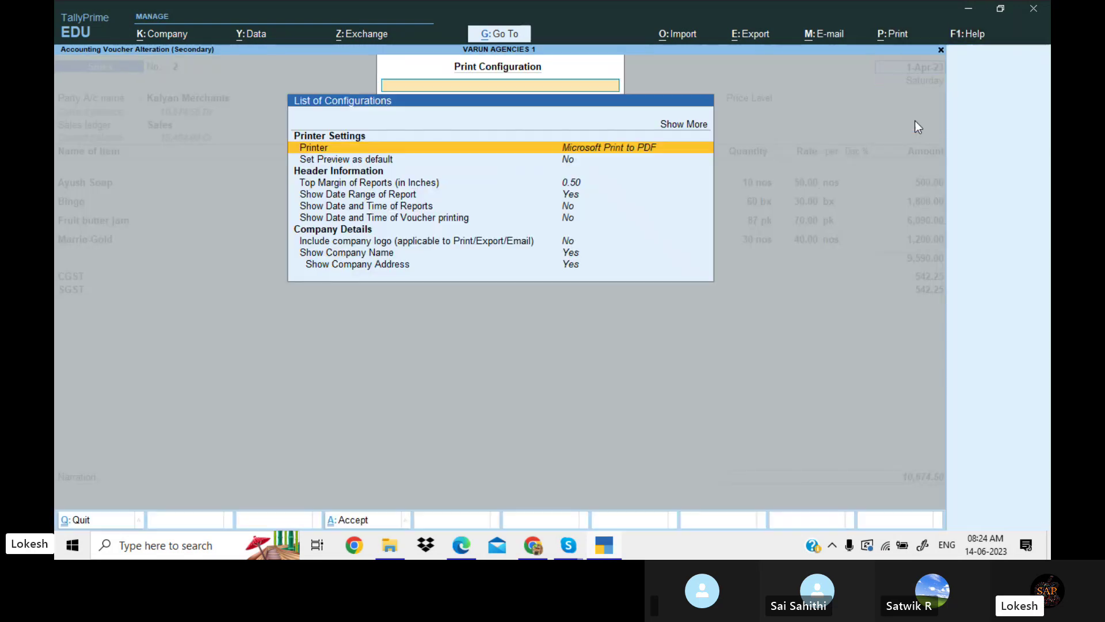
click(569, 256)
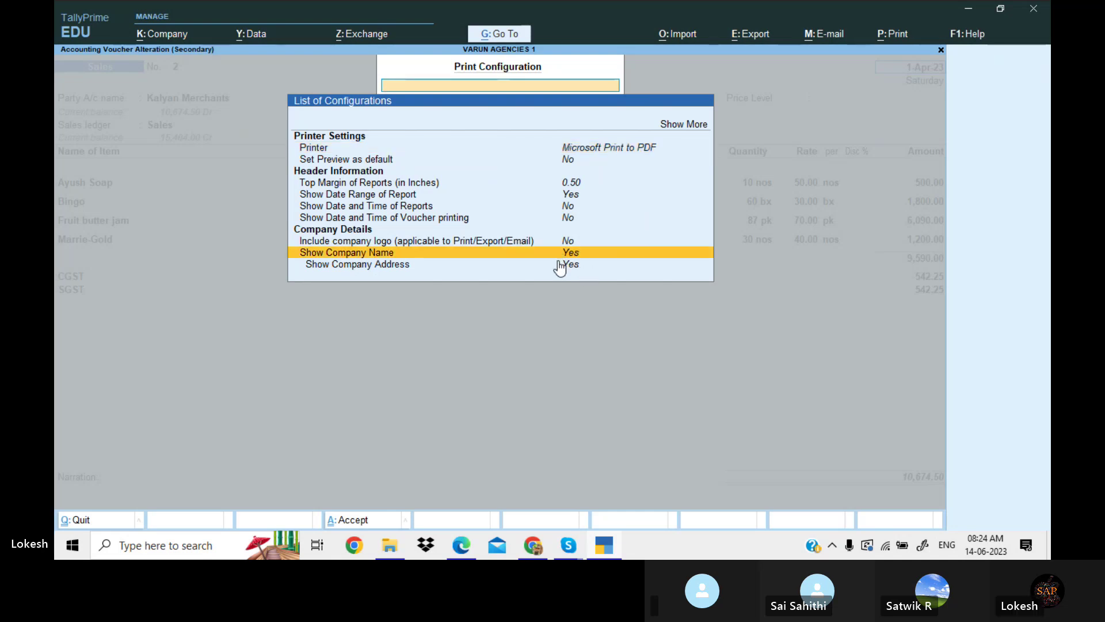
click(566, 244)
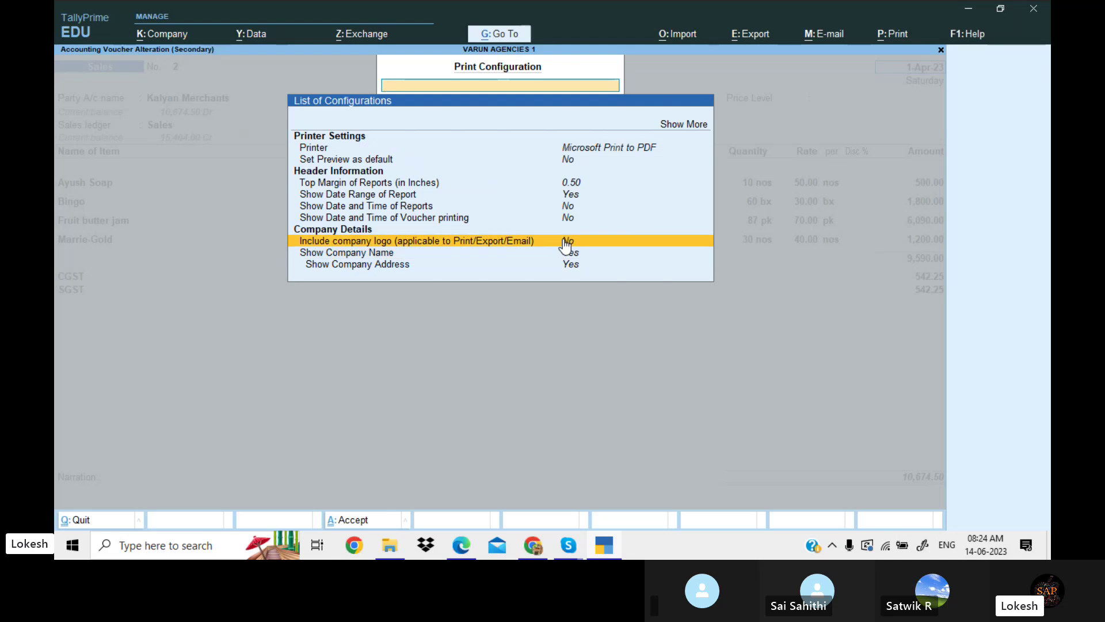
click(566, 242)
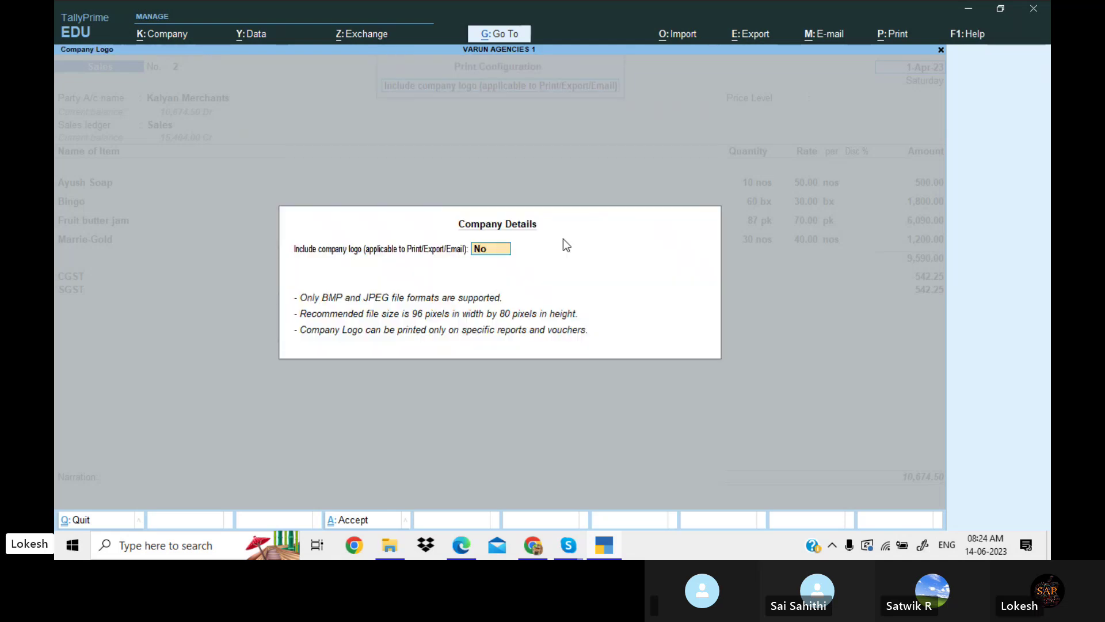
key(y)
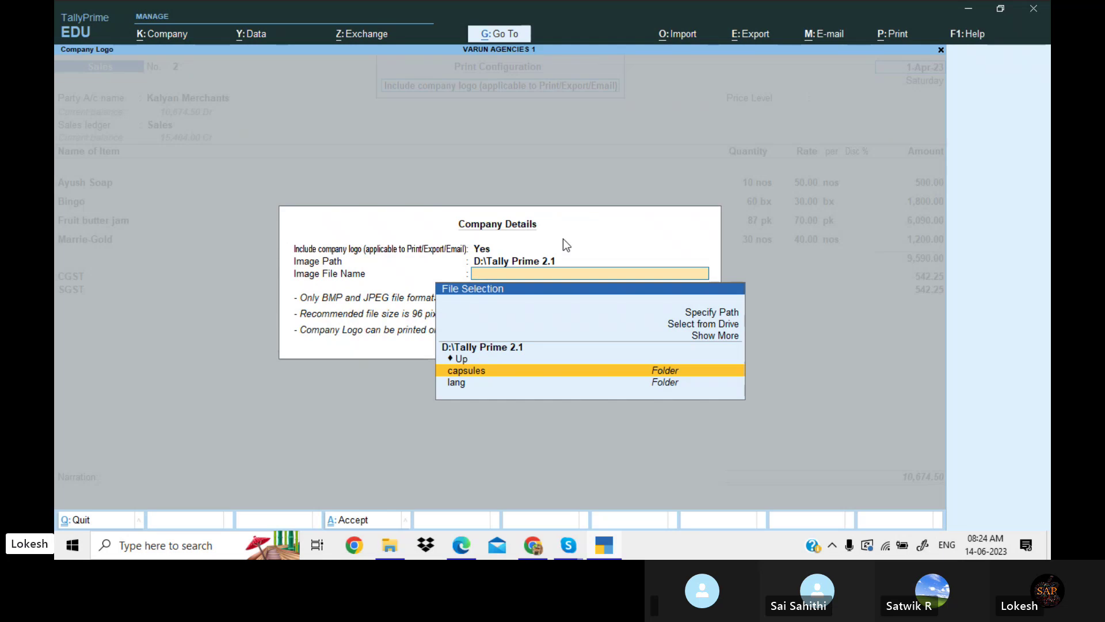
Step: In File Selection, switch to Select from Drive and move to the D:\ drive
key(Up)
key(Up)
key(Up)
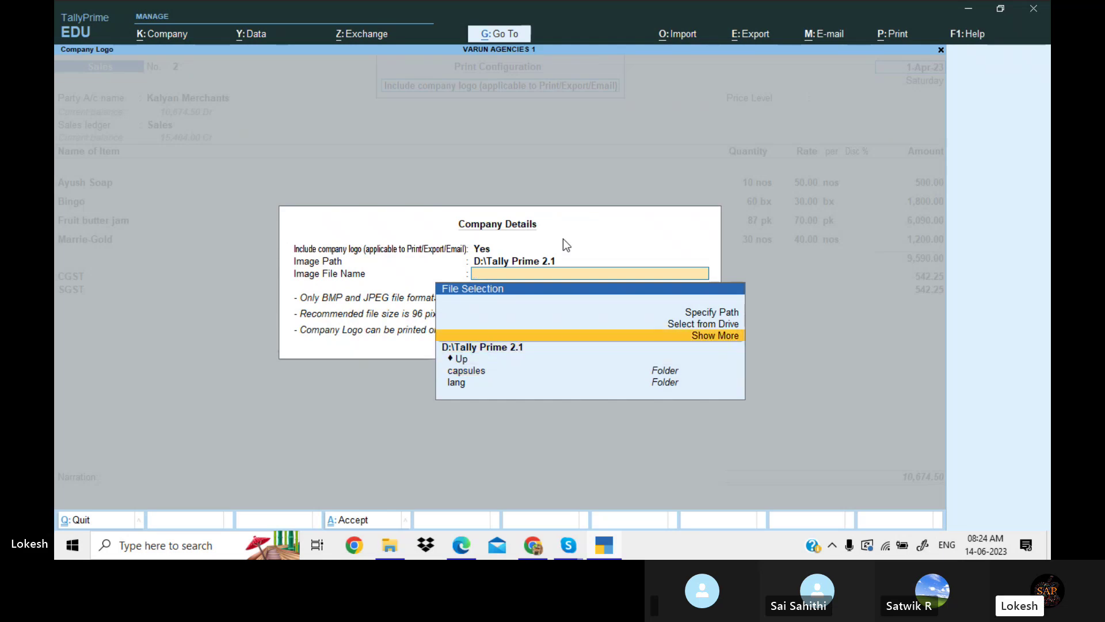
key(Return)
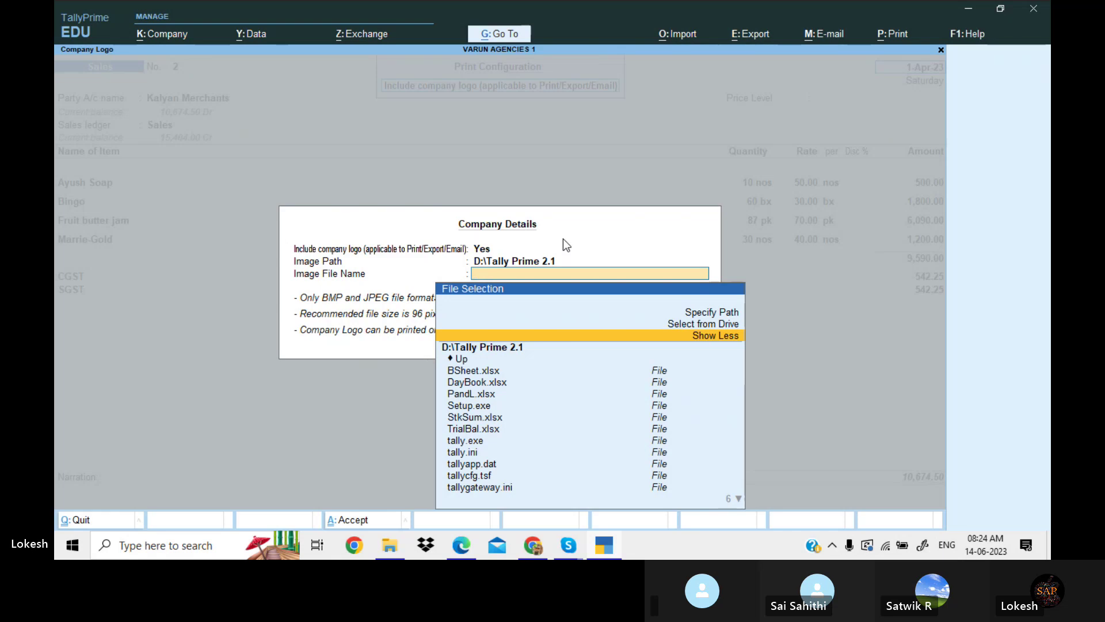
key(Down)
key(Return)
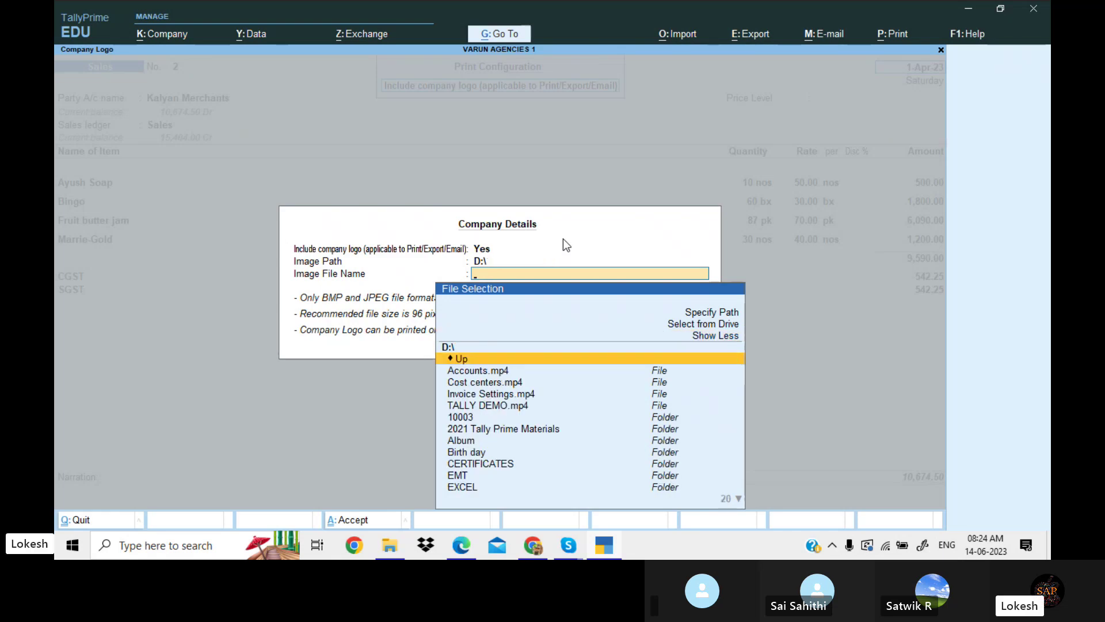
key(Up)
key(Up)
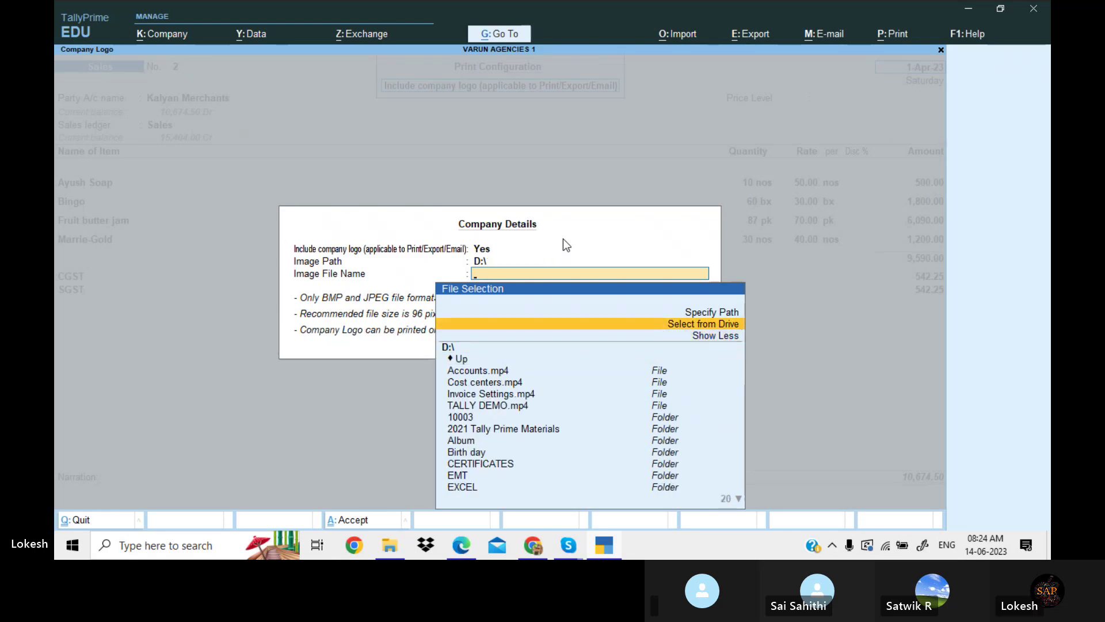
key(Return)
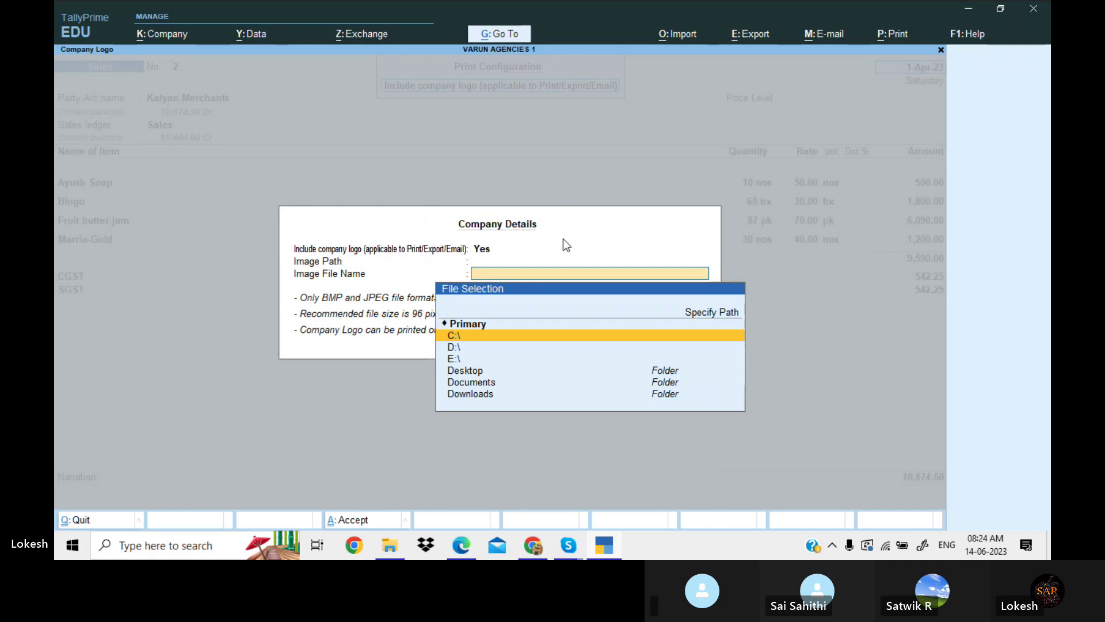
key(Down)
key(Return)
key(Up)
key(Up)
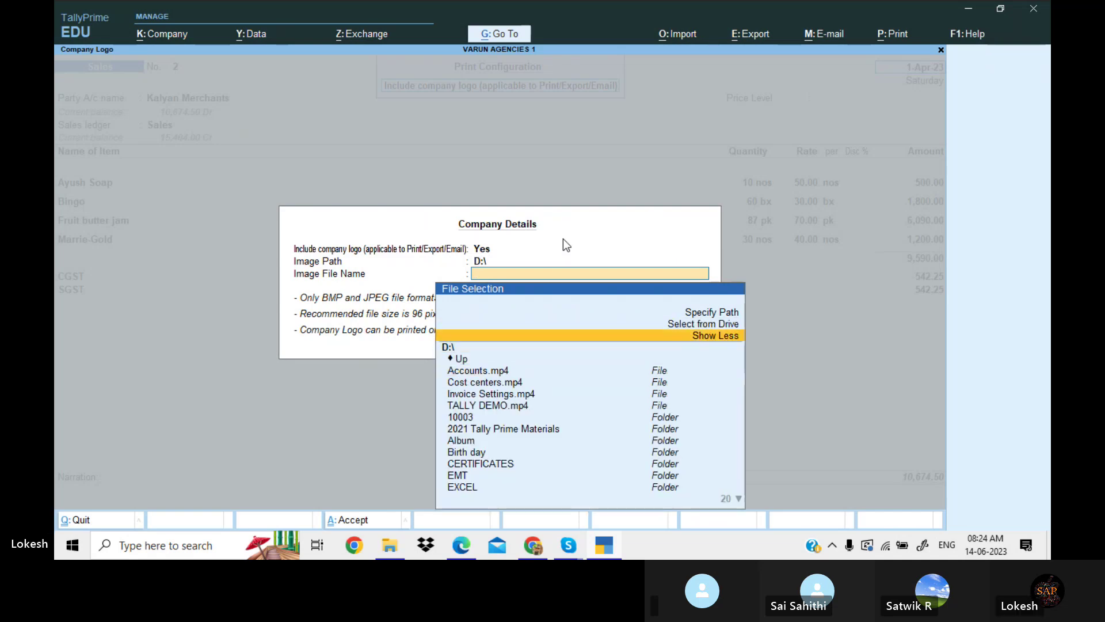
key(Up)
key(Return)
key(Down)
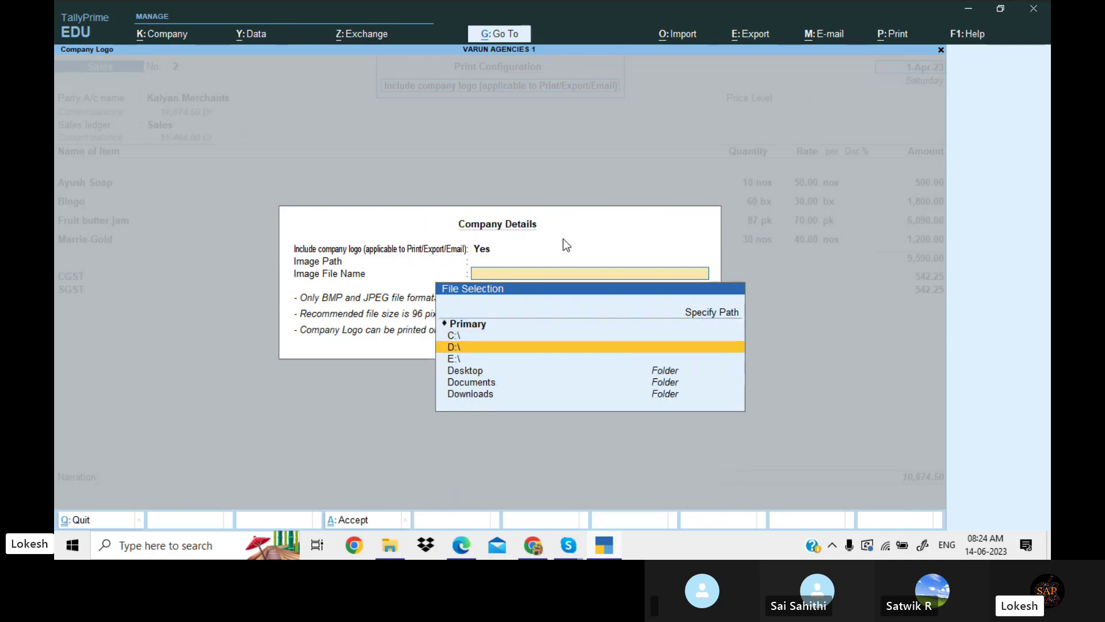
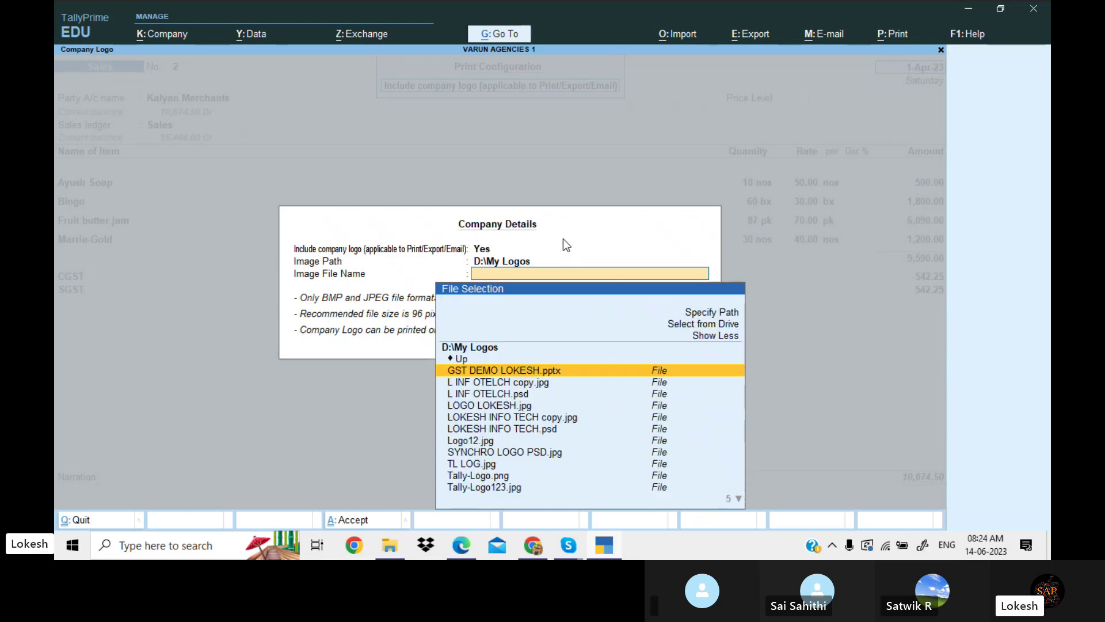
Step: Choose LOKESH INFO TECH copy.jpg from D:\My Logos as the company logo and close Print Configuration
key(Down)
key(Down)
key(Down)
key(Down)
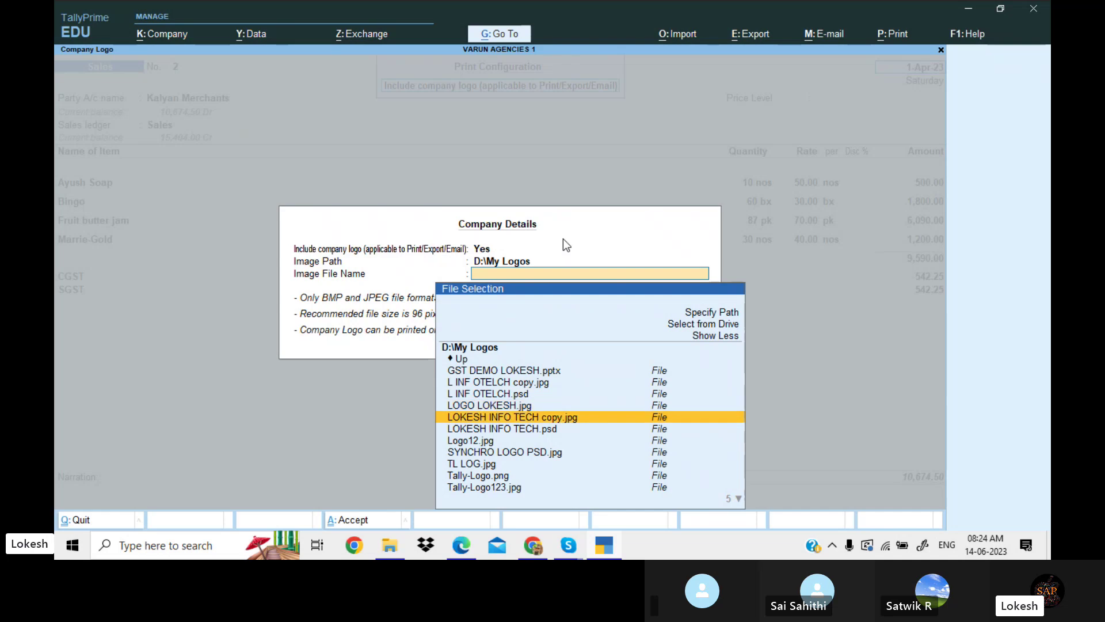
key(Down)
key(Down)
key(Up)
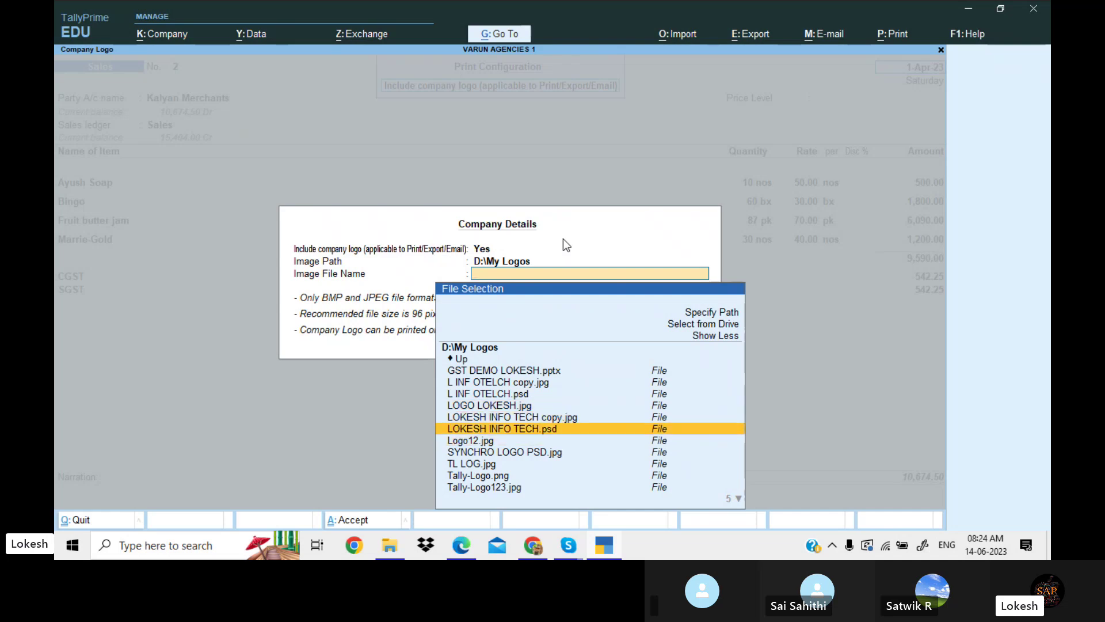
key(Up)
key(Up)
key(Up)
key(Down)
key(Down)
key(Return)
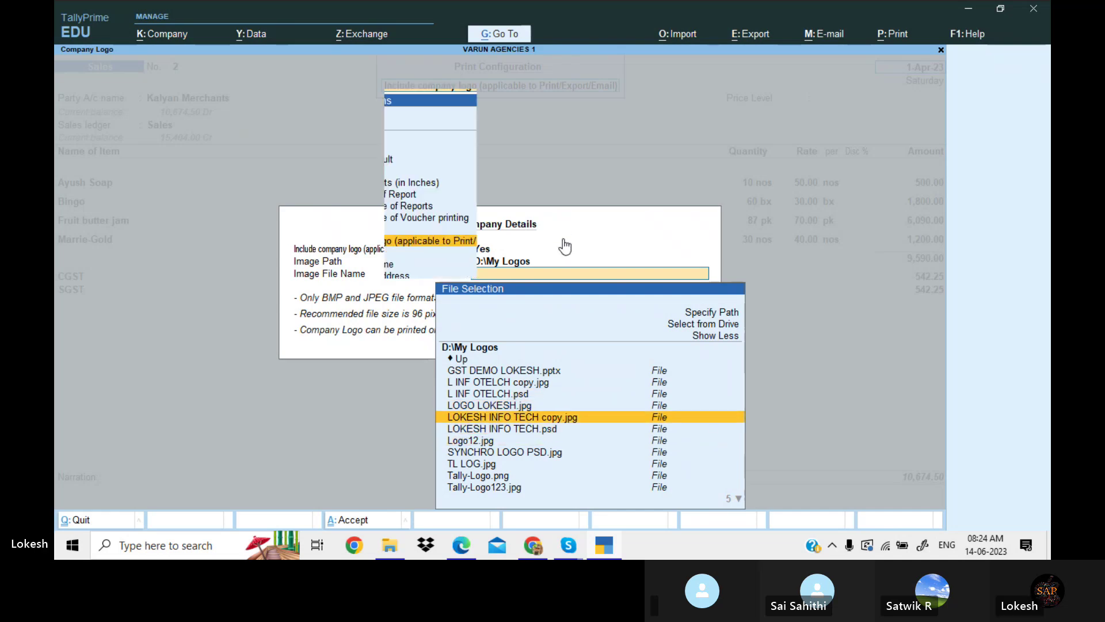
key(ctrl+a)
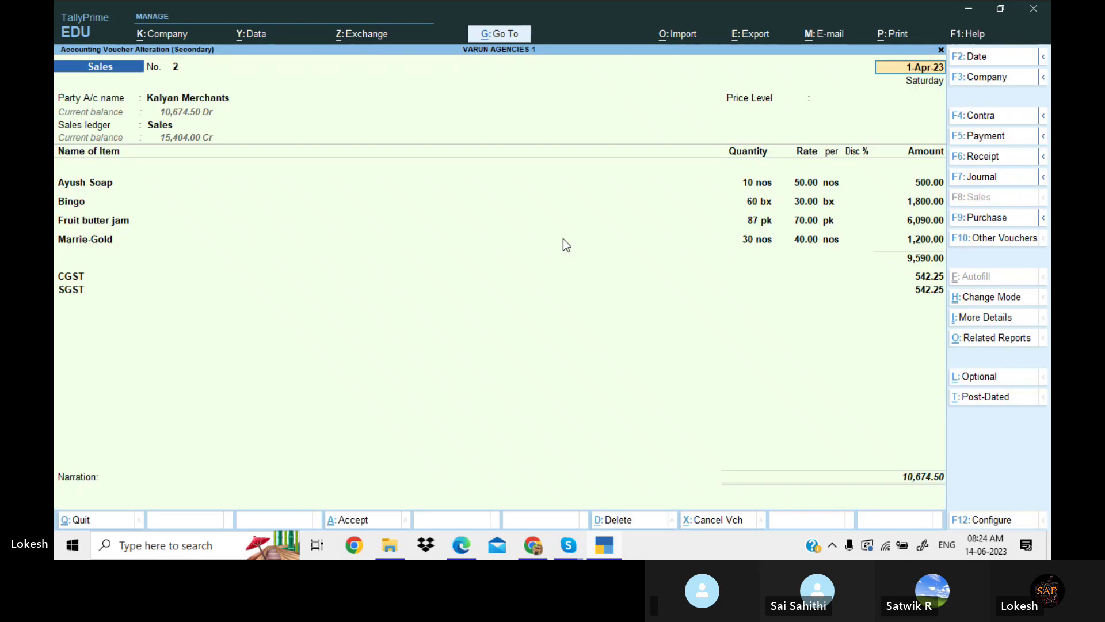
key(alt+p)
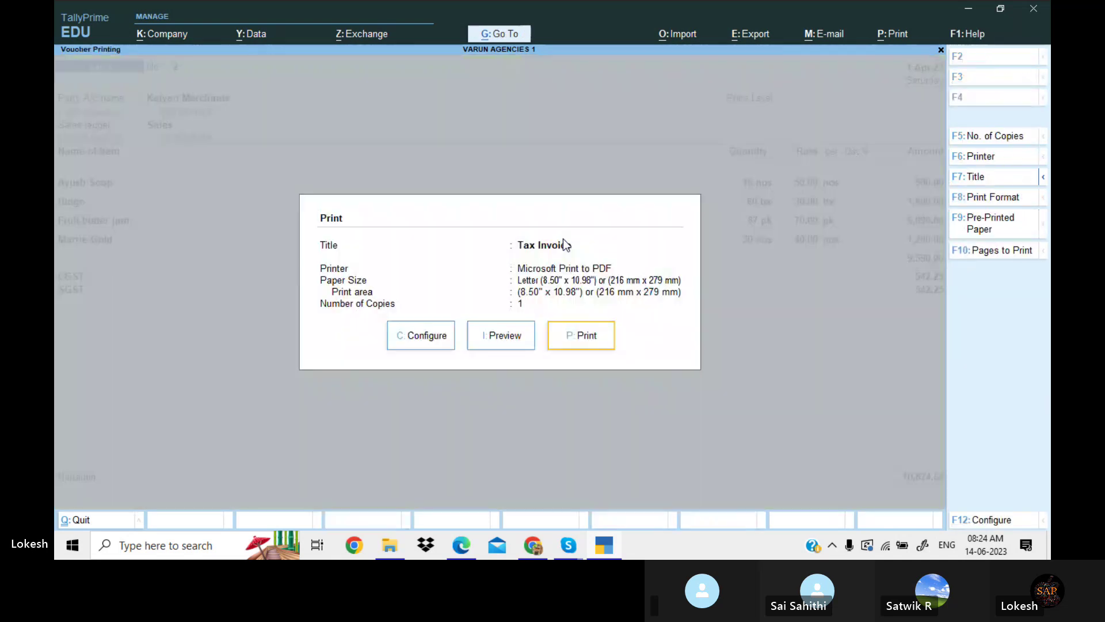
key(Left)
key(Return)
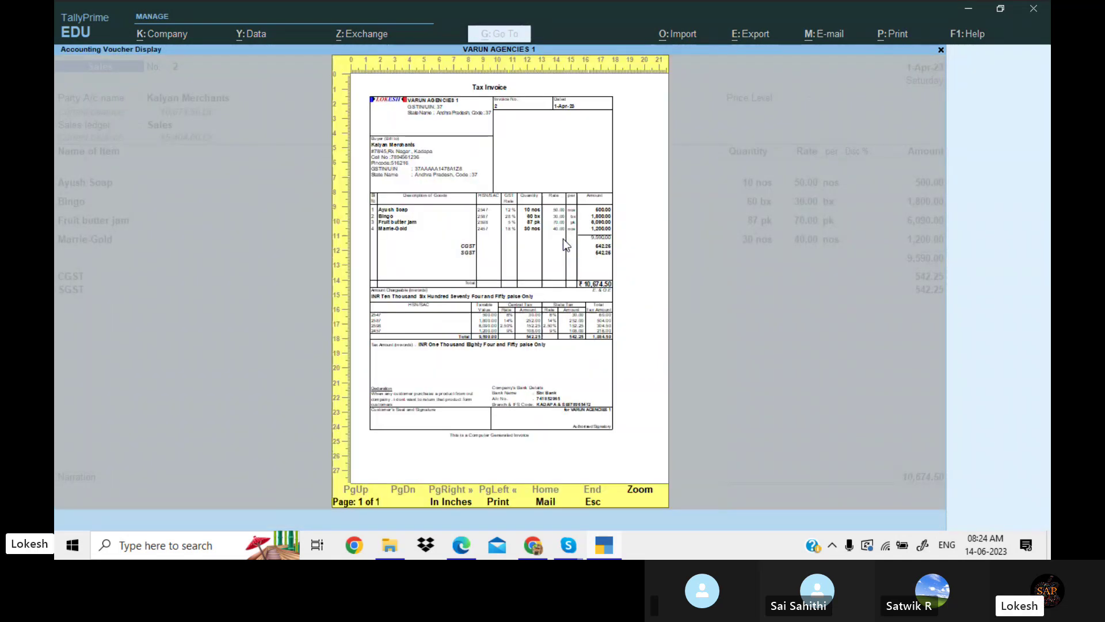
key(alt+z)
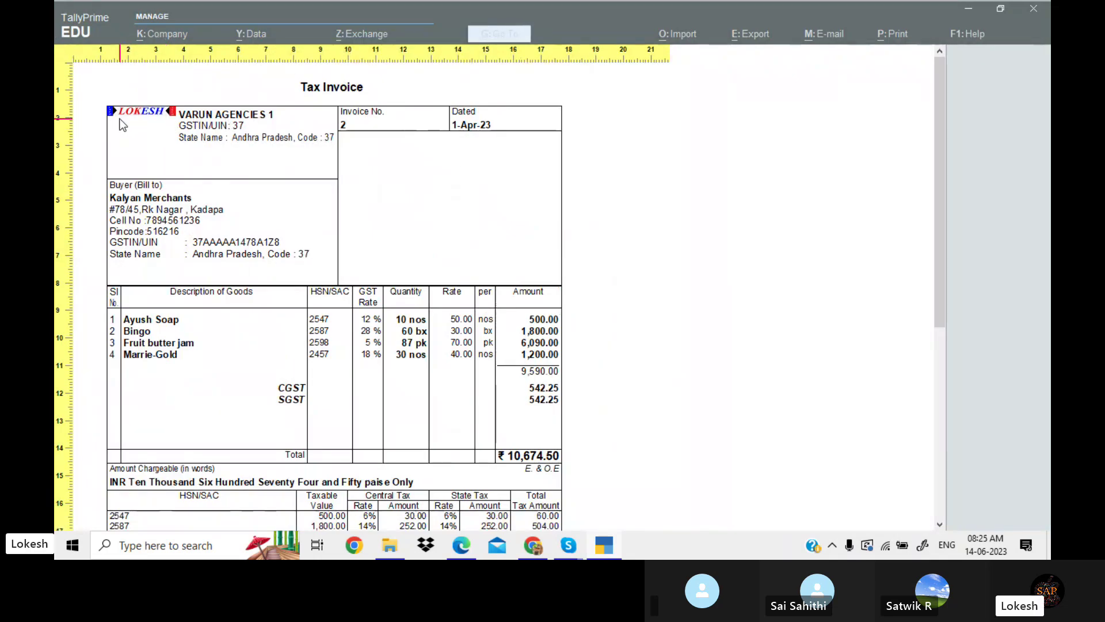
key(Escape)
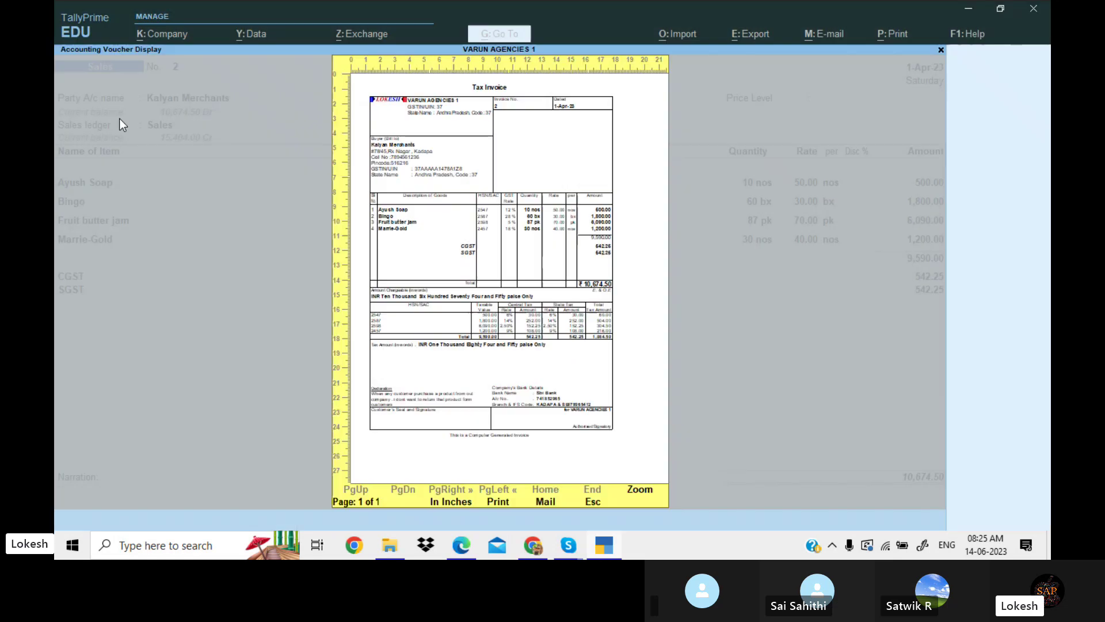
key(Escape)
key(Escape)
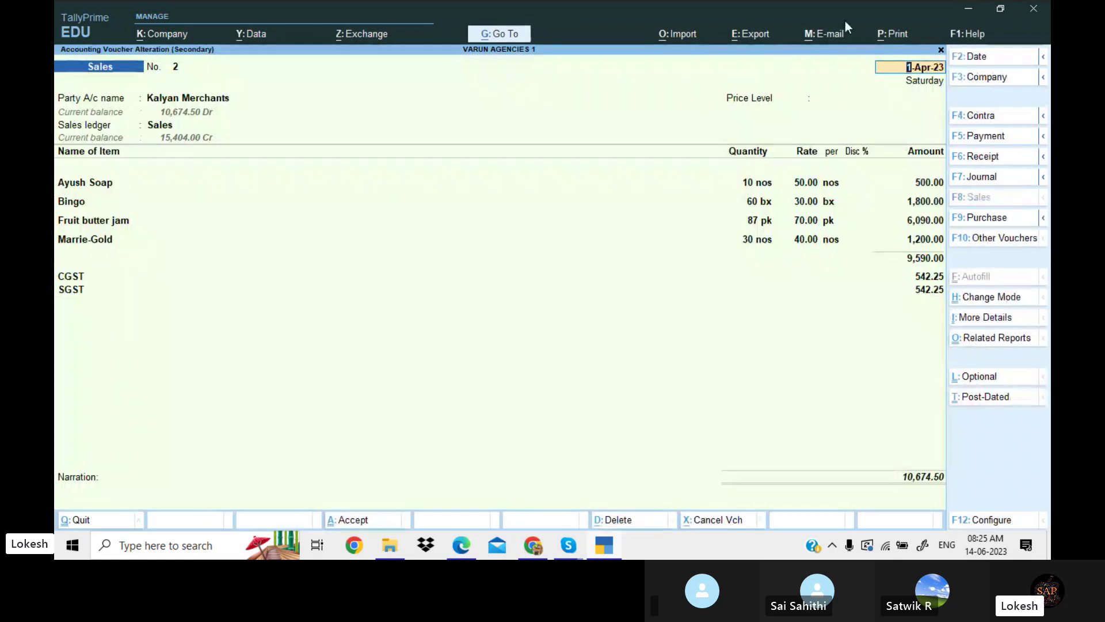
Step: Set 'Include company logo' to No in the print configuration
click(900, 39)
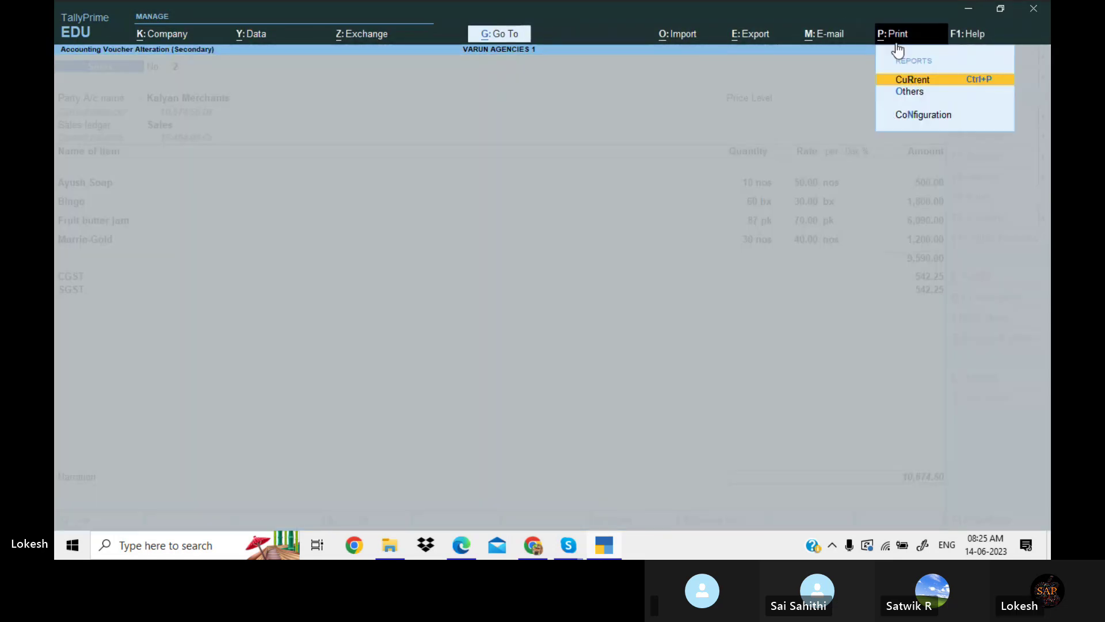
click(927, 116)
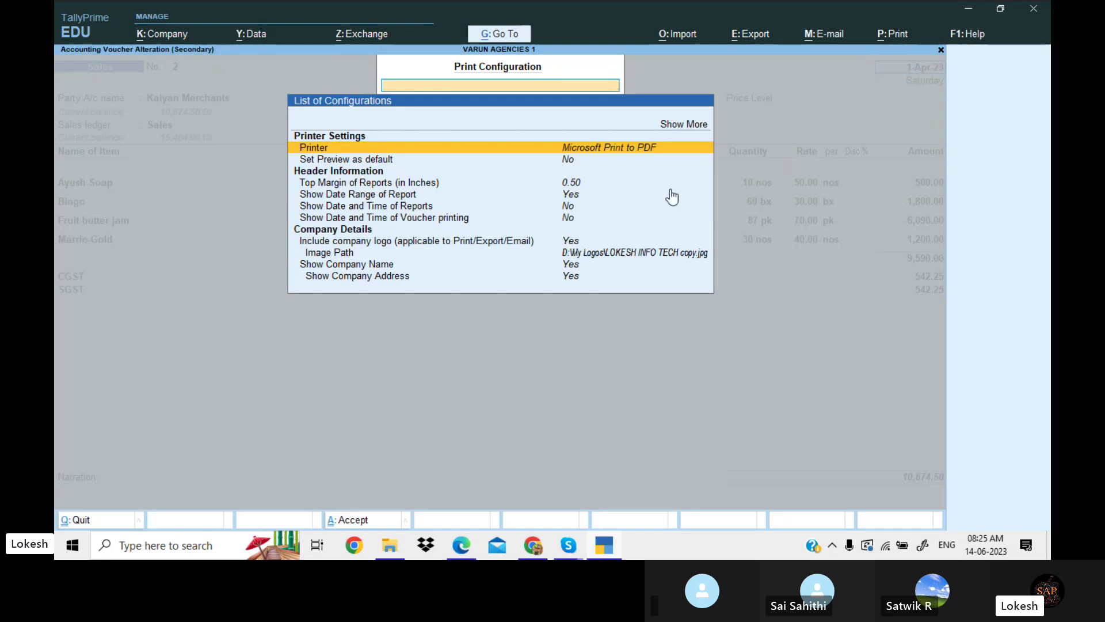
click(579, 244)
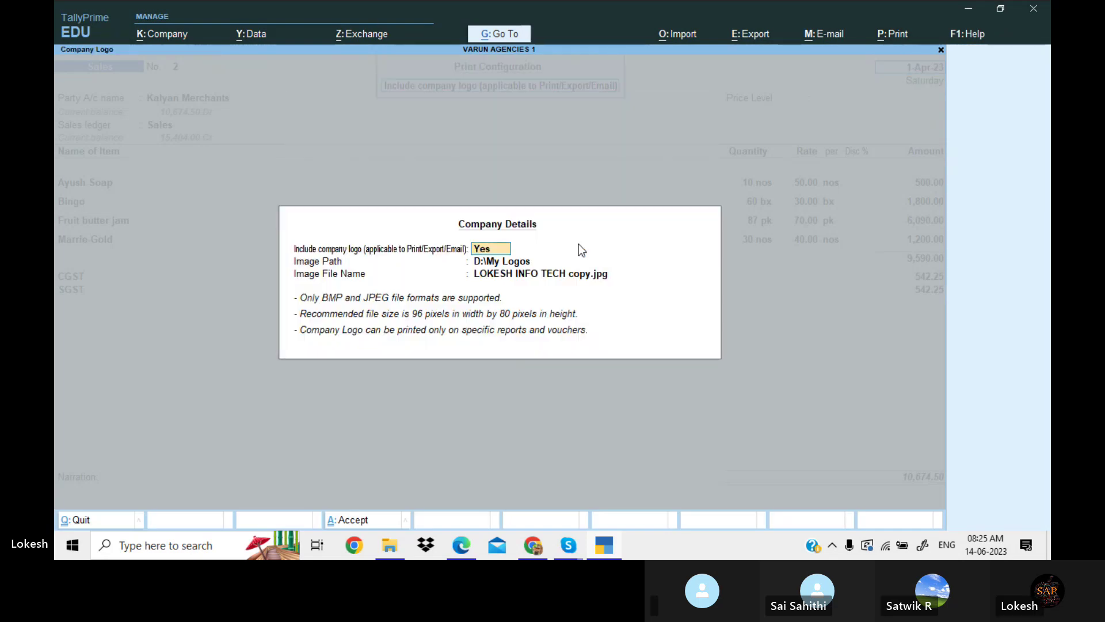
text(n)
key(Return)
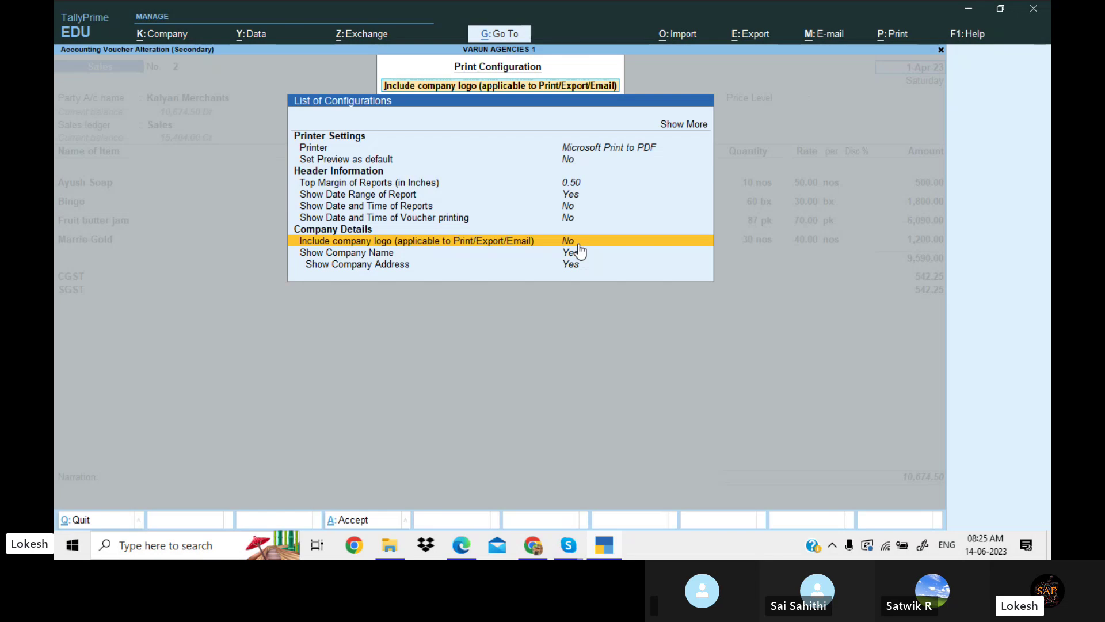
key(Escape)
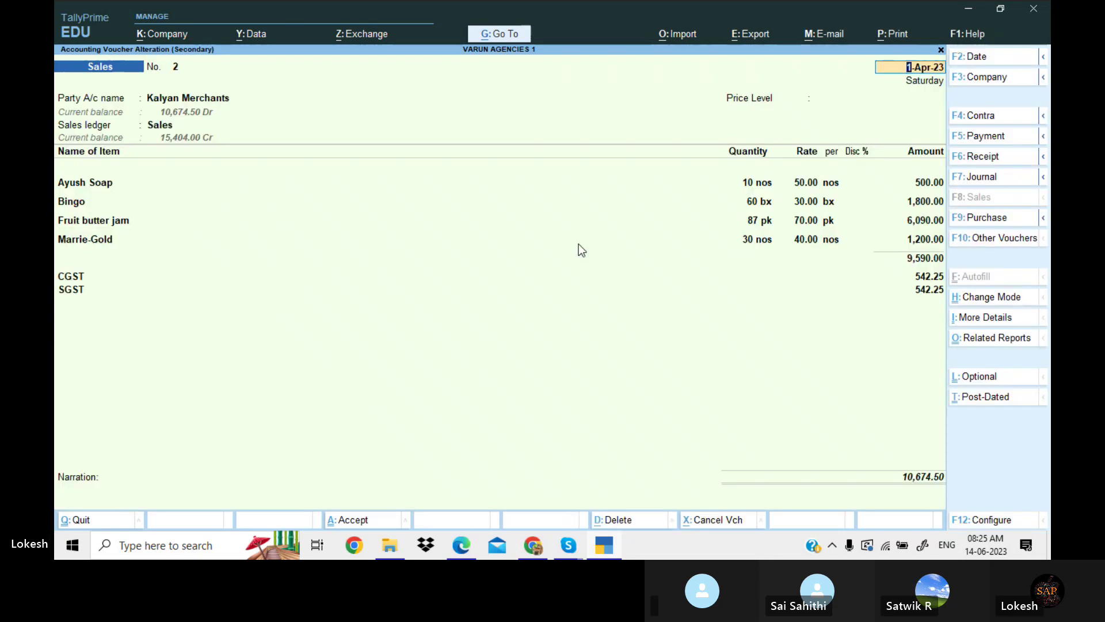
Step: Preview the Tax Invoice at actual size and scroll through it, confirming the logo is gone
key(alt+p)
key(i)
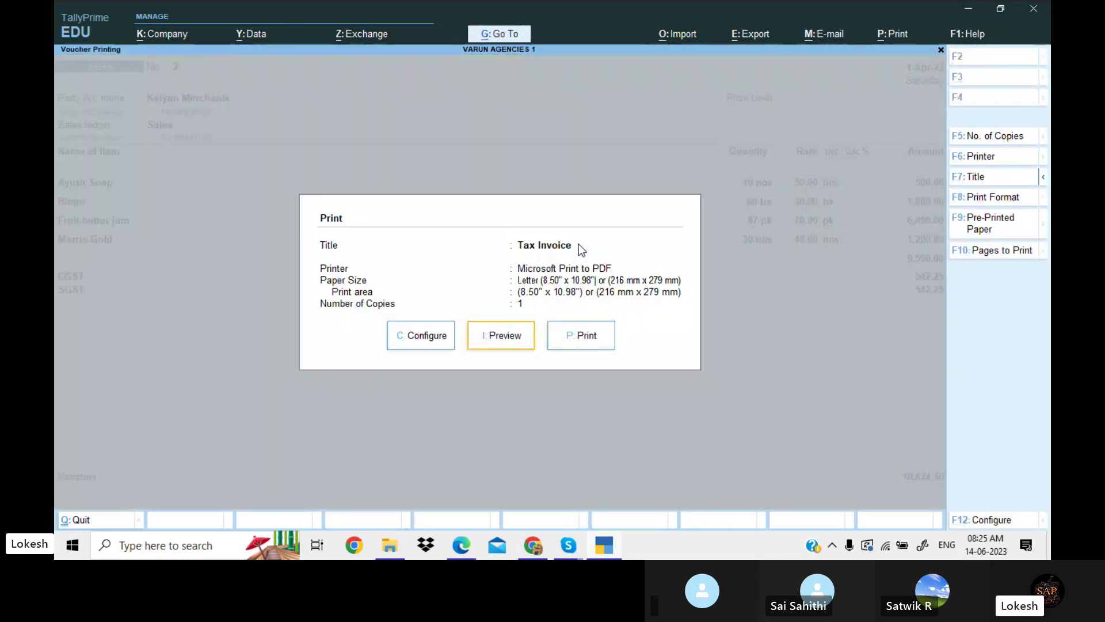
key(alt+z)
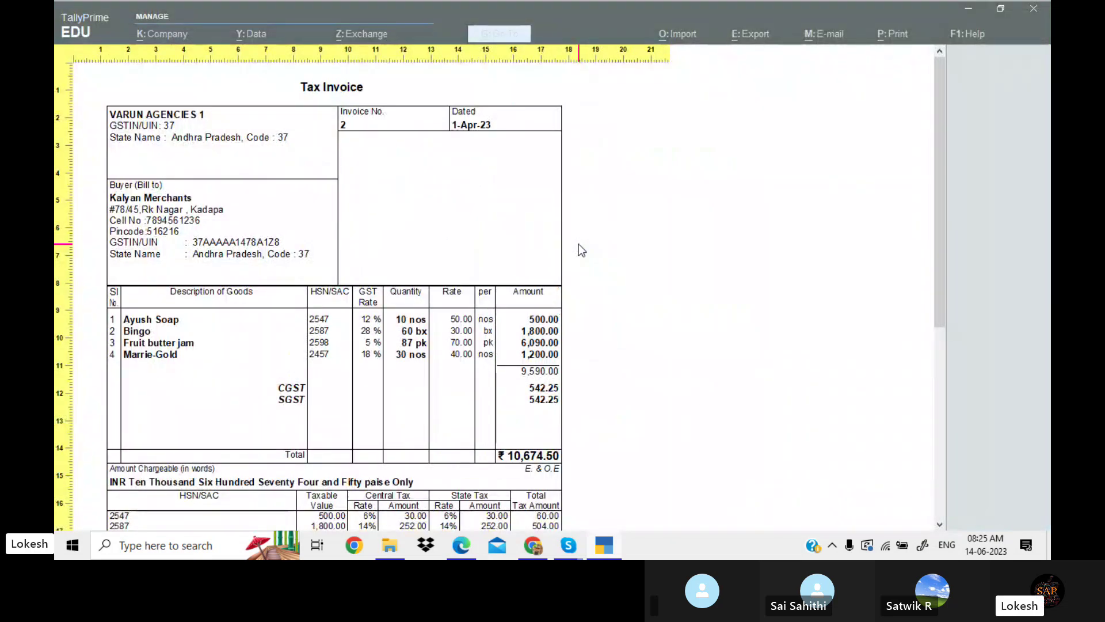
scroll(578, 244, down, 1)
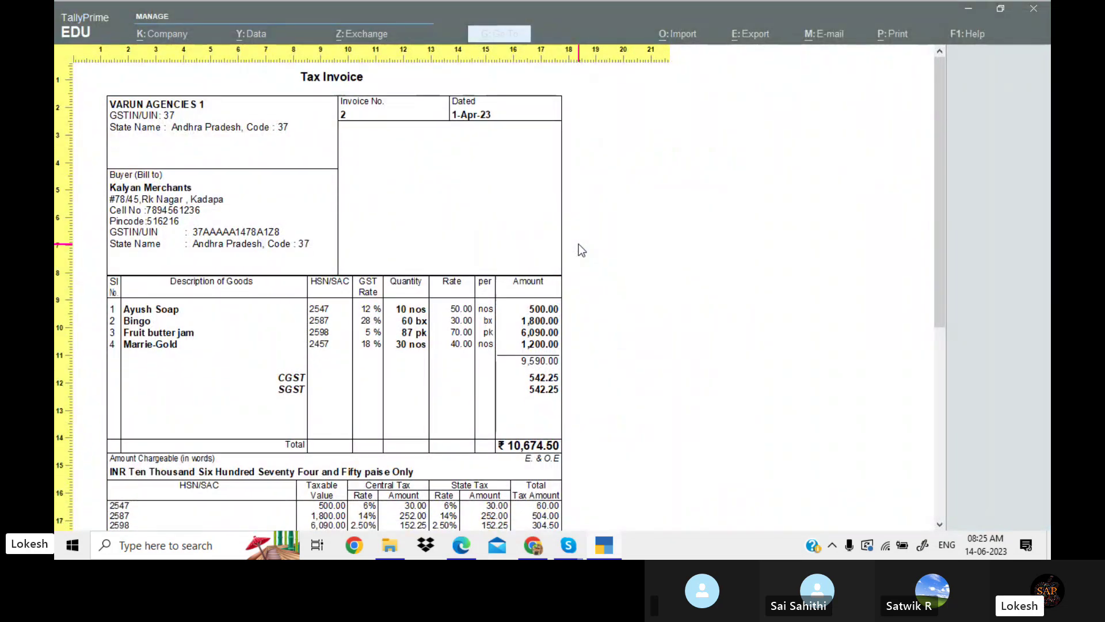
scroll(579, 244, down, 2)
scroll(578, 244, down, 5)
scroll(579, 244, down, 2)
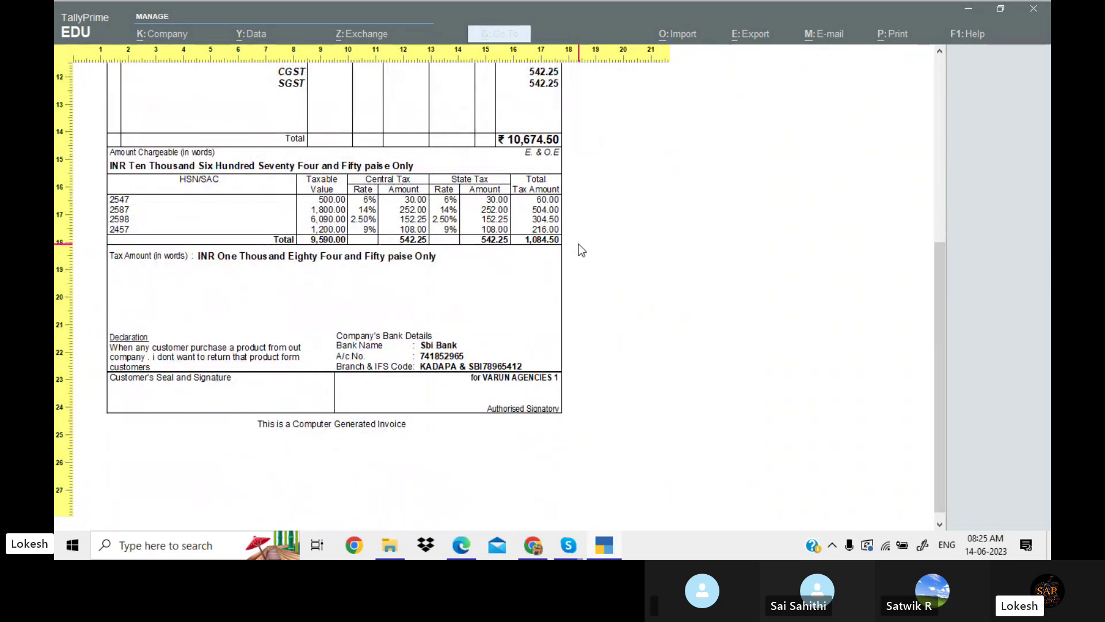
key(Escape)
key(Escape)
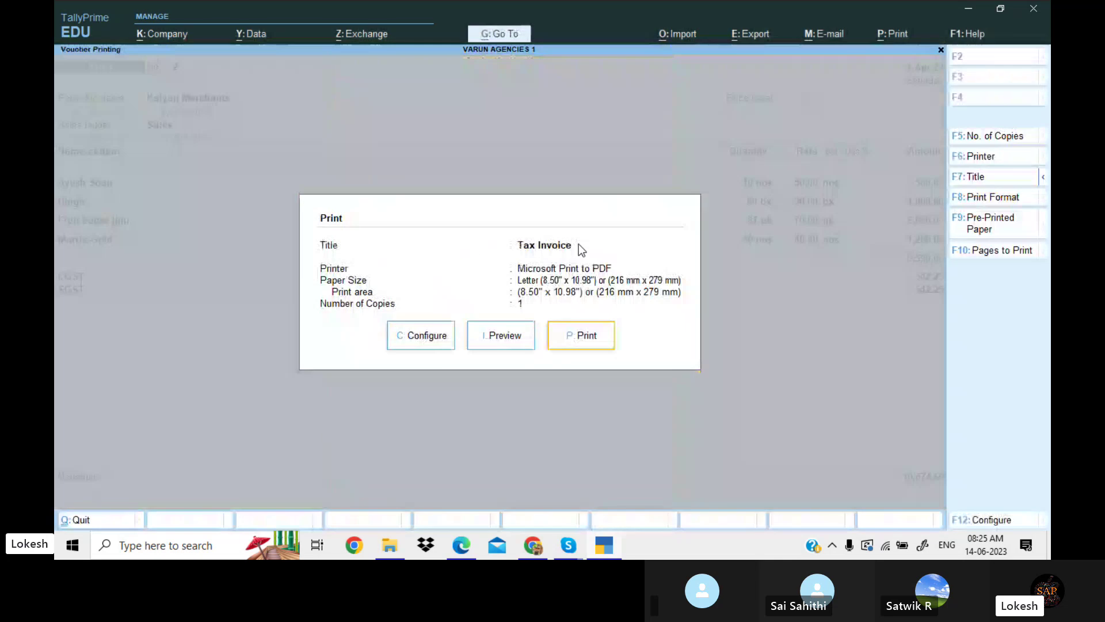
Step: Browse the voucher's List of Configurations, then exit printing back to Sales voucher No. 2
key(Left)
key(Left)
key(Return)
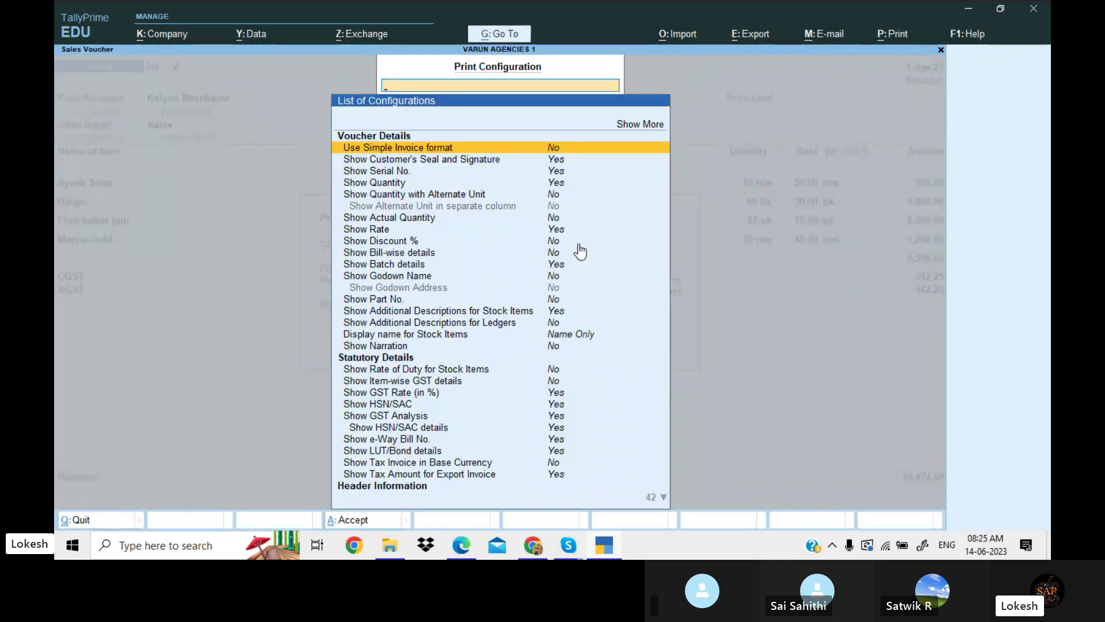
key(Down)
key(Down)
key(Down)
key(Down)
key(Down)
key(Down)
key(Down)
key(Down)
key(Down)
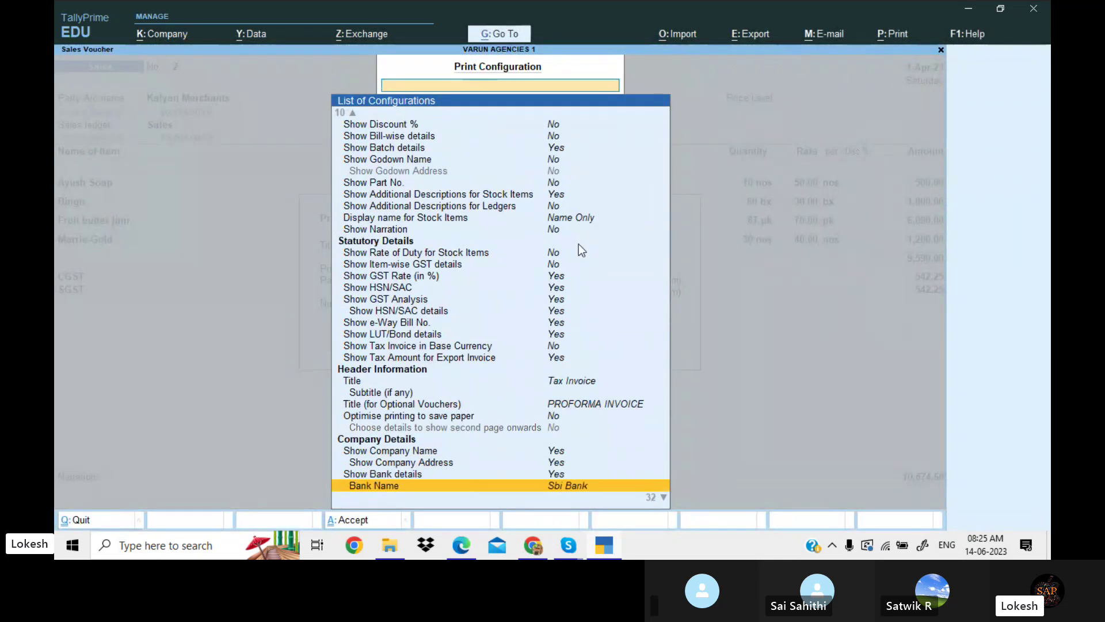
key(Down)
key(Down)
key(Down)
key(Down)
key(Down)
key(Down)
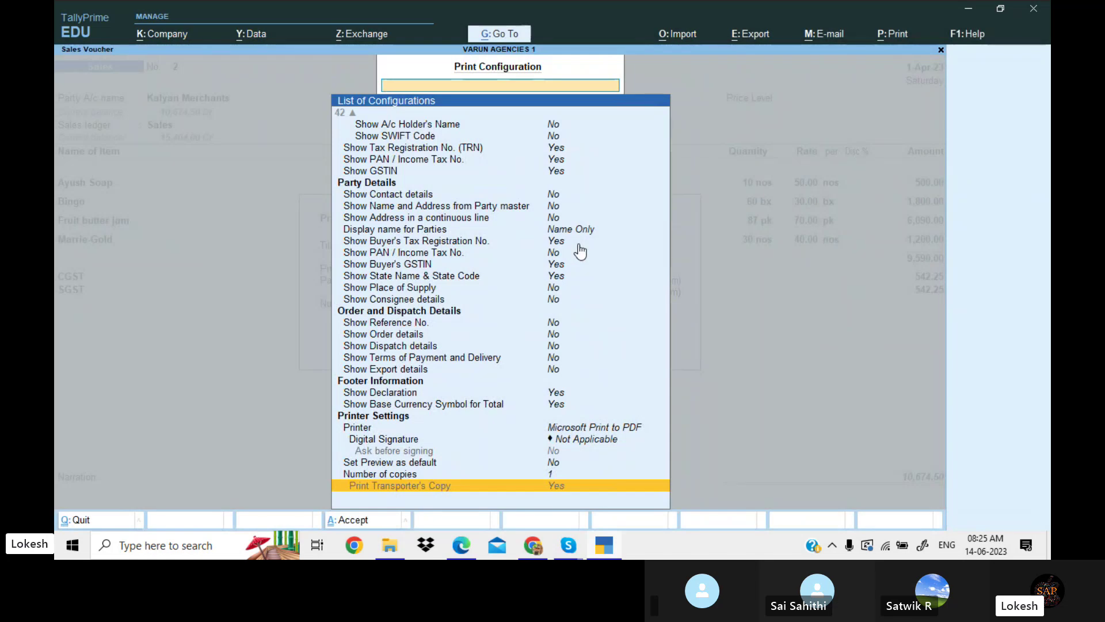
key(Escape)
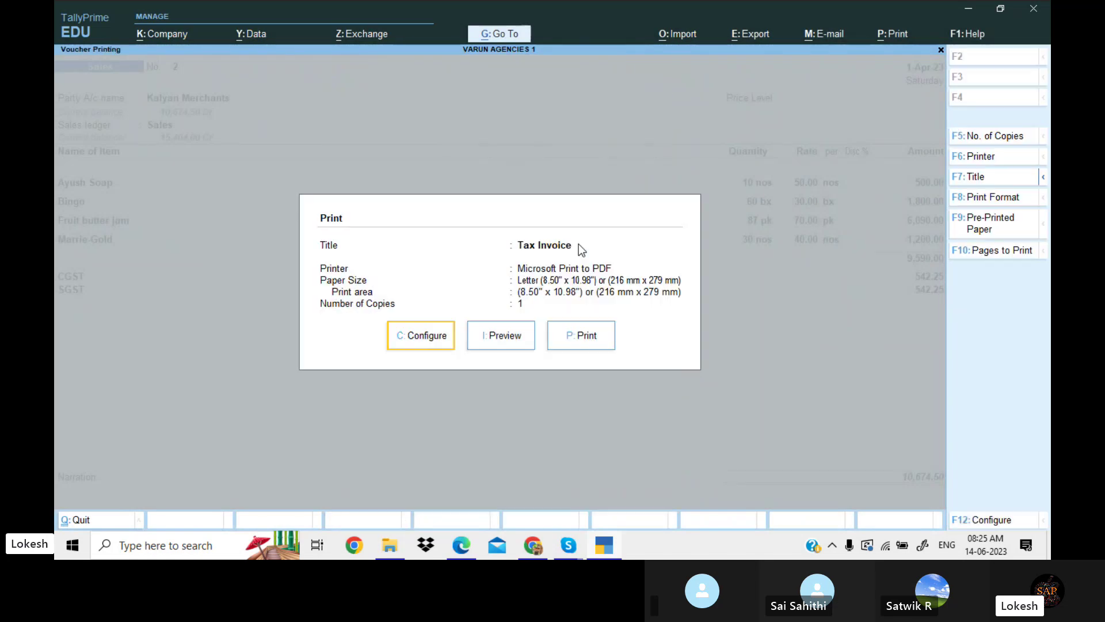
key(Escape)
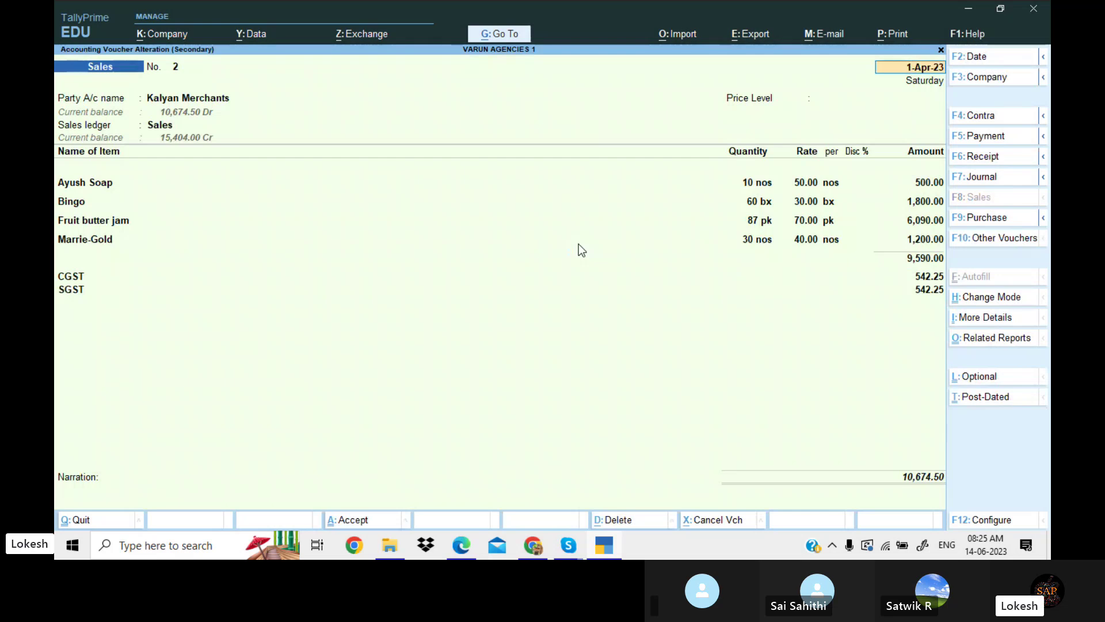
Step: Quit Sales voucher No. 2 and the Day Book, then switch to the Skype call window
key(BackSpace)
key(Escape)
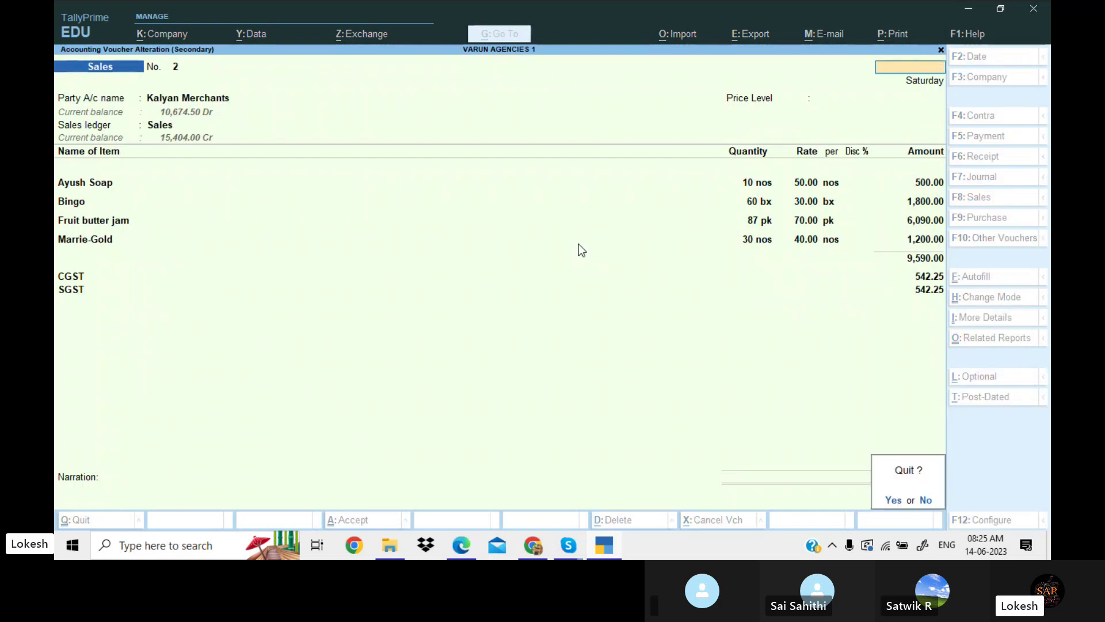
key(y)
key(Escape)
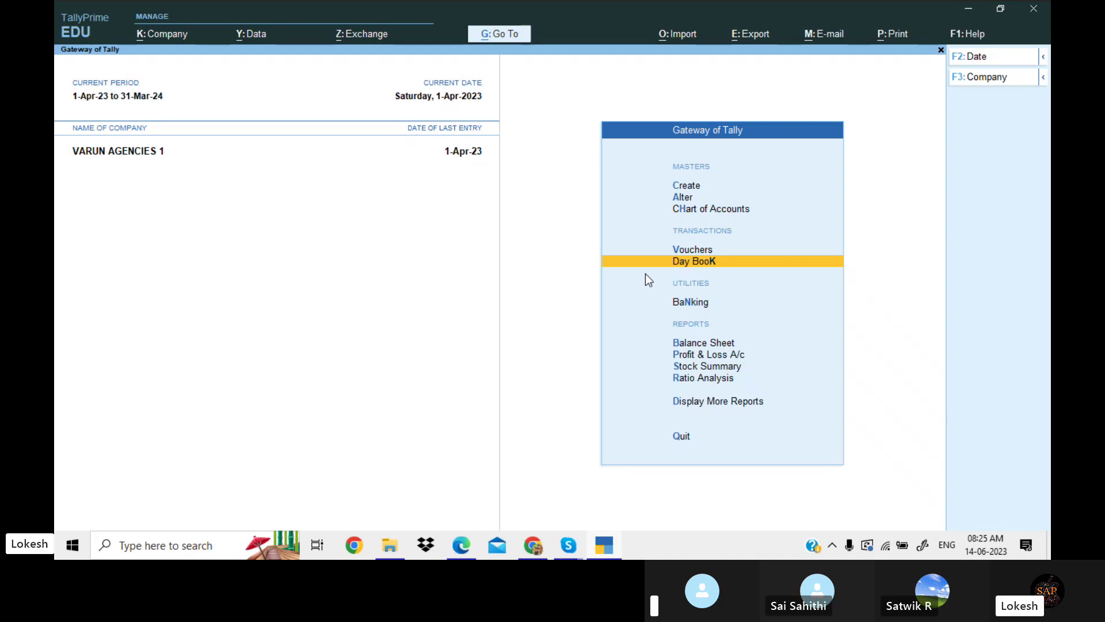
click(568, 545)
click(564, 503)
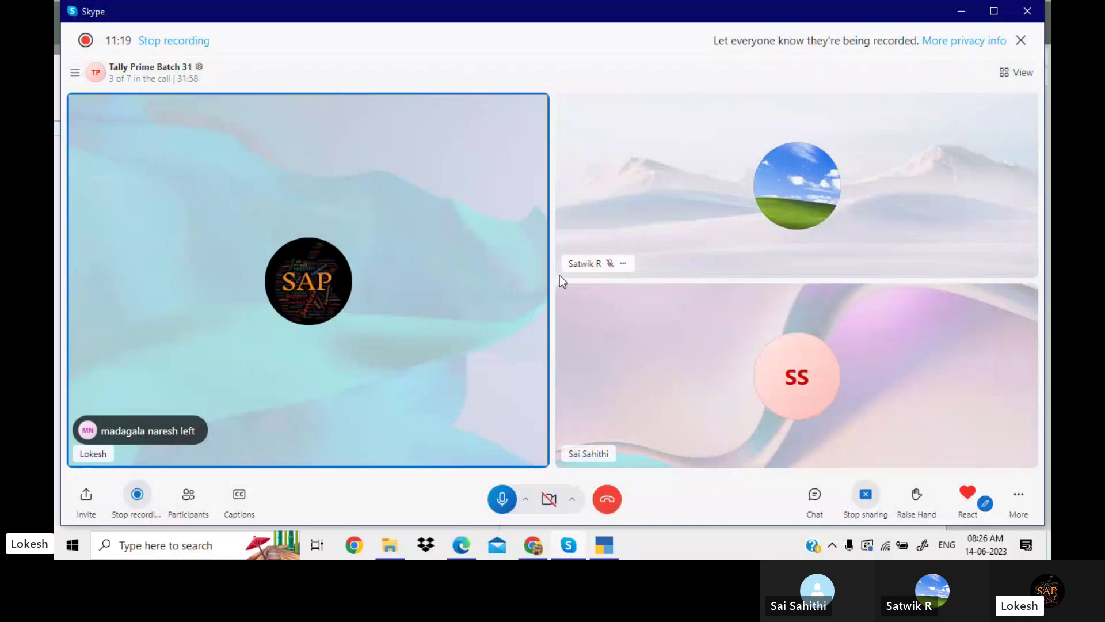